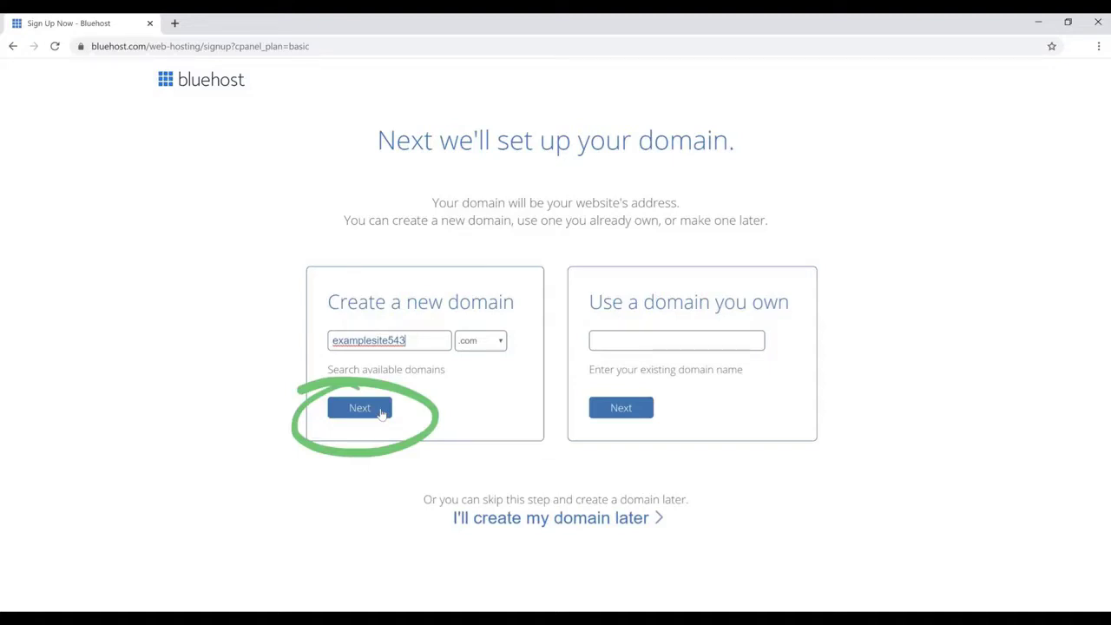
# Submit examplesite543.com as the new domain and proceed to creating the Bluehost account after the purchase
pyautogui.click(381, 414)
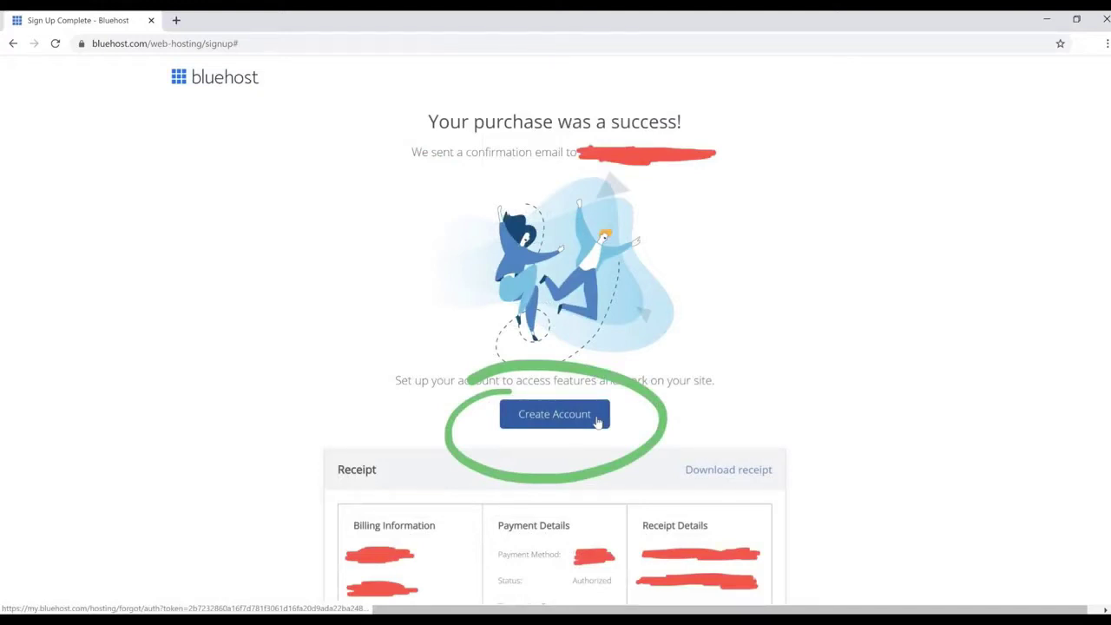
pyautogui.click(597, 422)
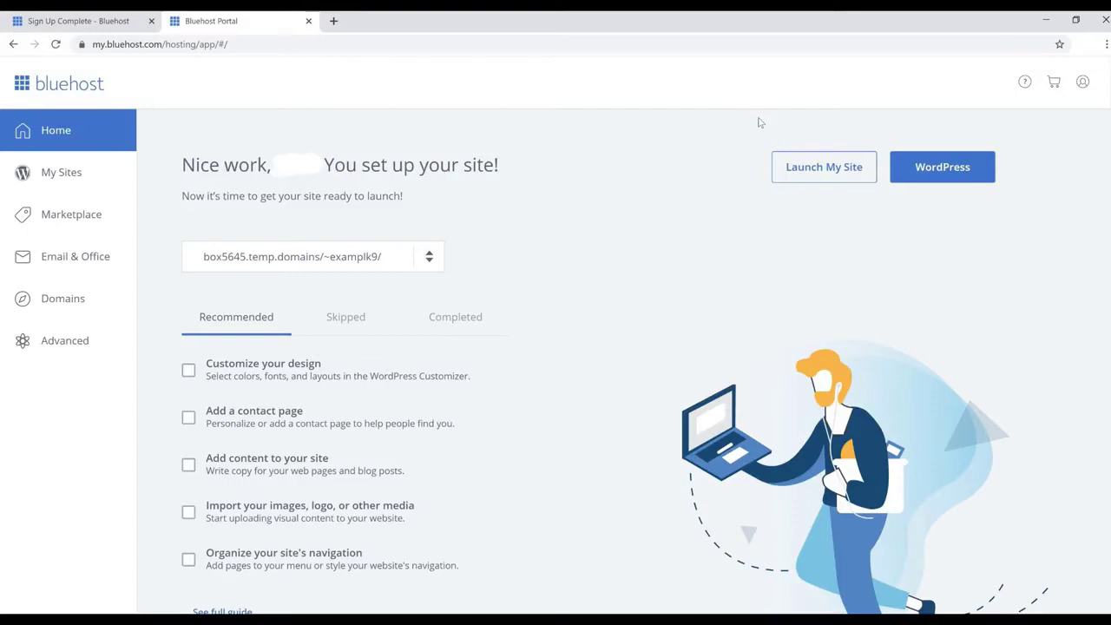
# Log into WordPress for the Welcome site listed under the account's sites
pyautogui.click(54, 174)
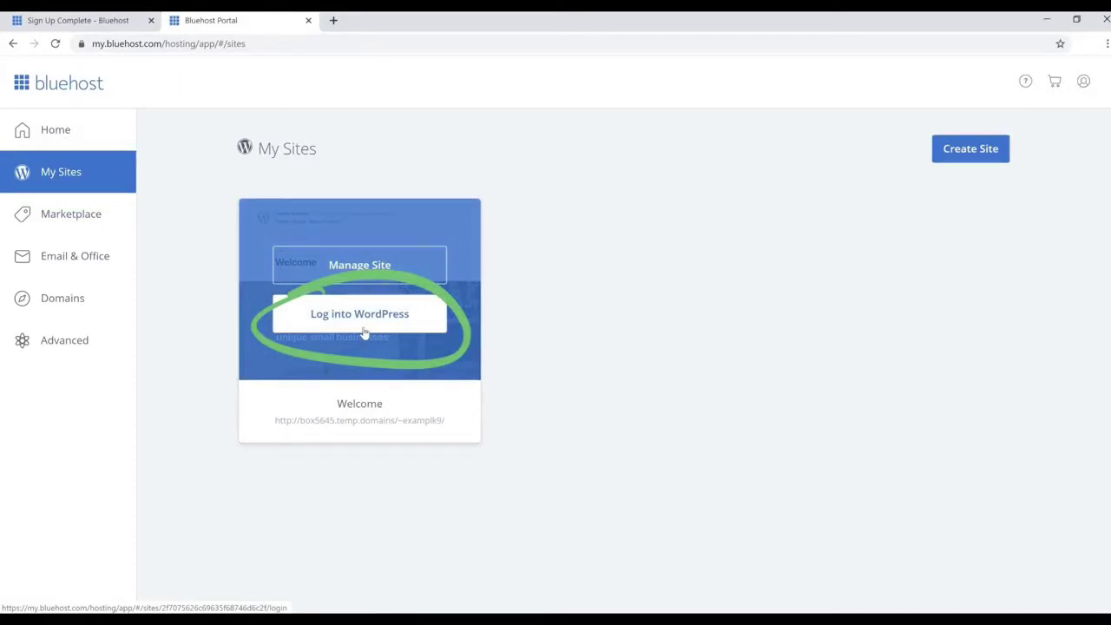
pyautogui.click(364, 332)
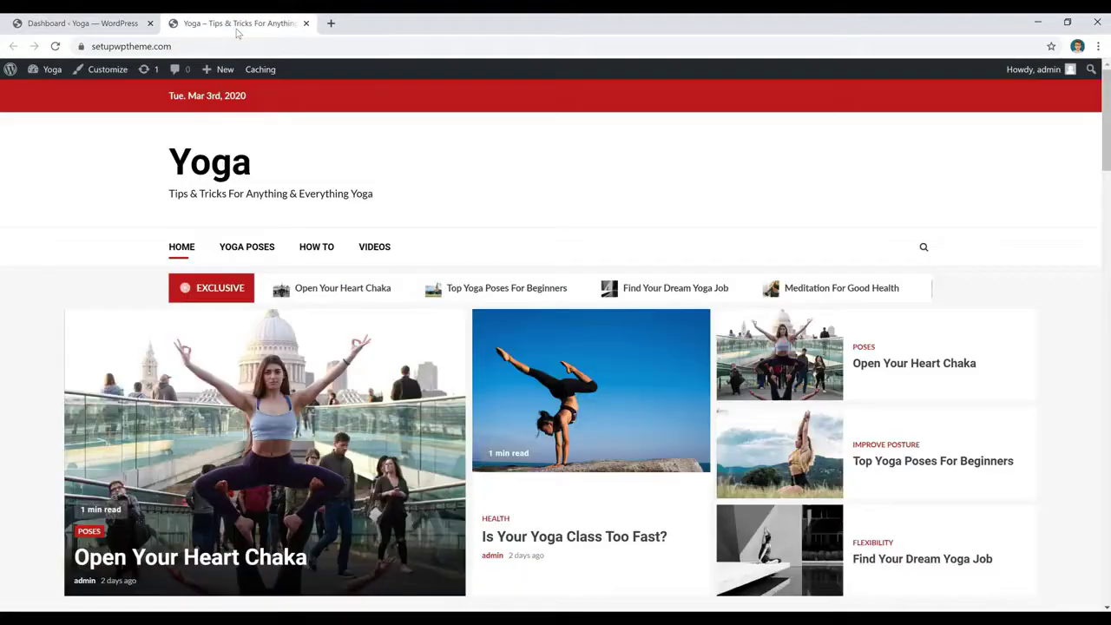
# Examine the Yoga site's home page, including its featured posts, post list, recent posts and categories
pyautogui.click(237, 26)
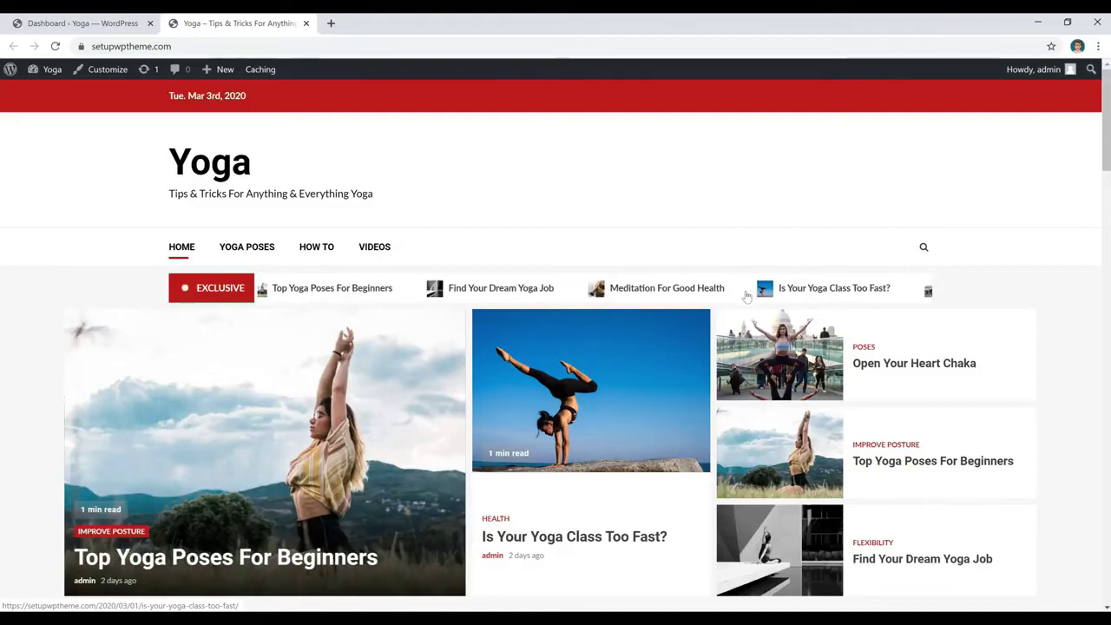
pyautogui.scroll(-4, 748, 297)
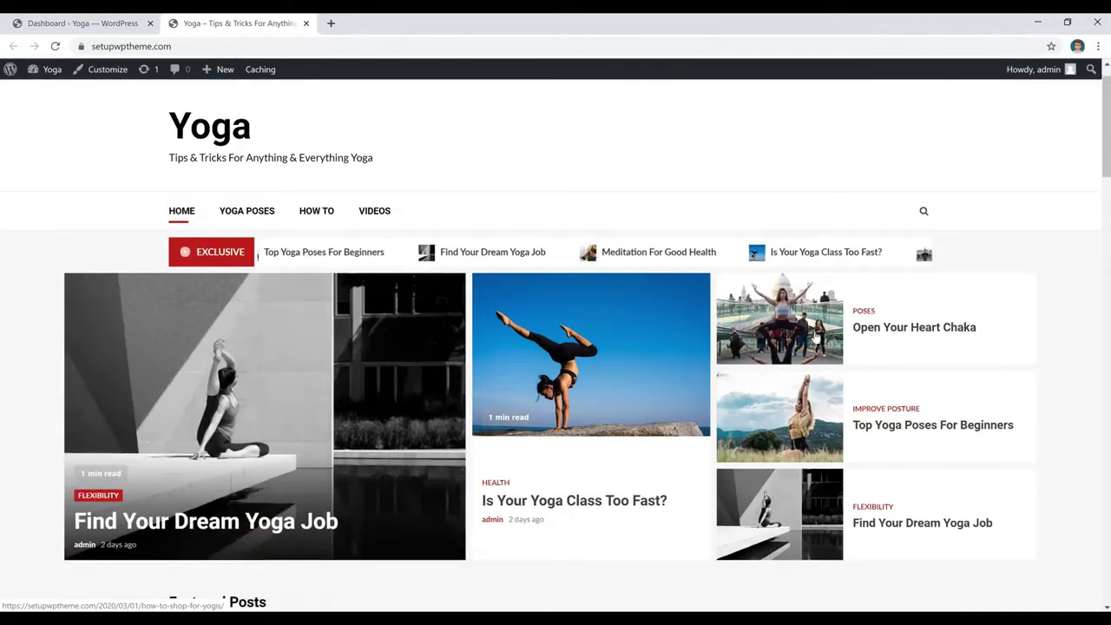
pyautogui.scroll(-8, 759, 359)
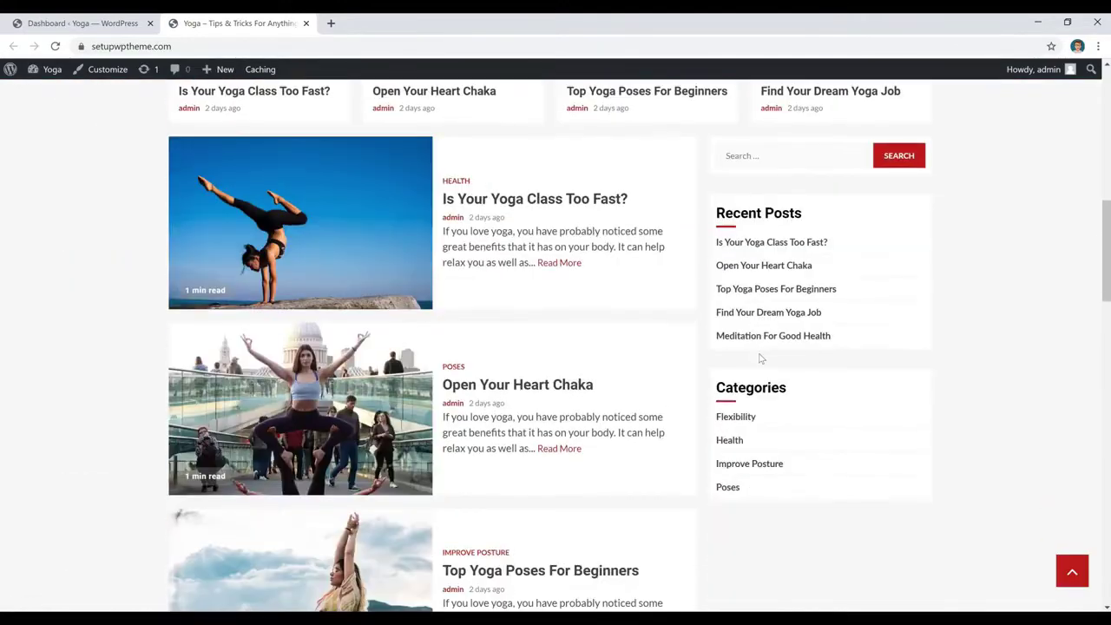
pyautogui.scroll(-3, 761, 367)
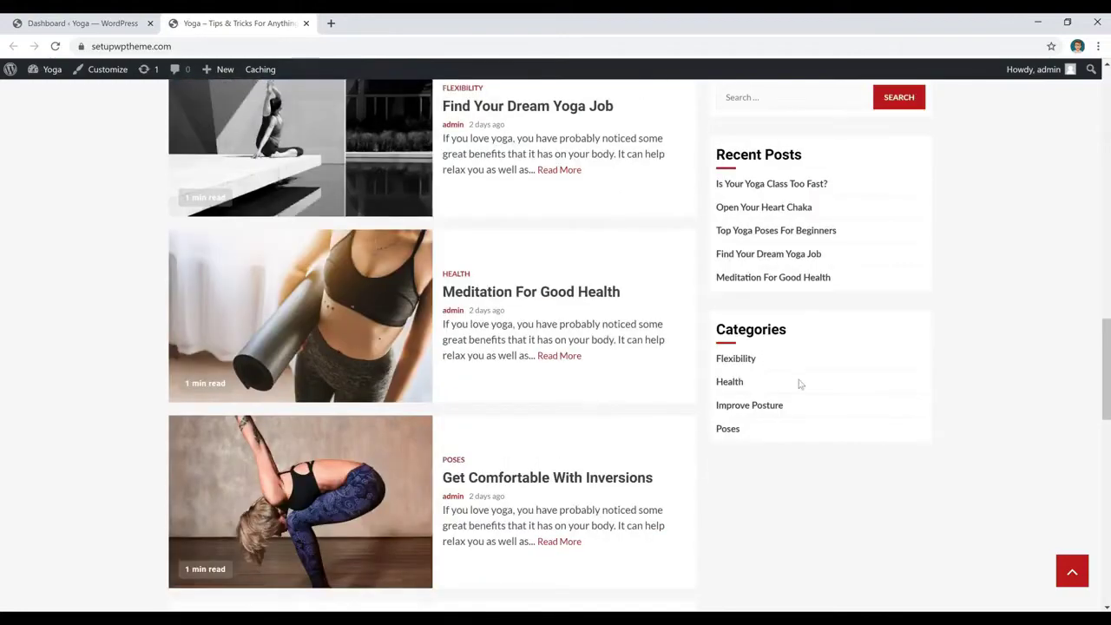
pyautogui.scroll(4, 974, 407)
pyautogui.scroll(15, 975, 407)
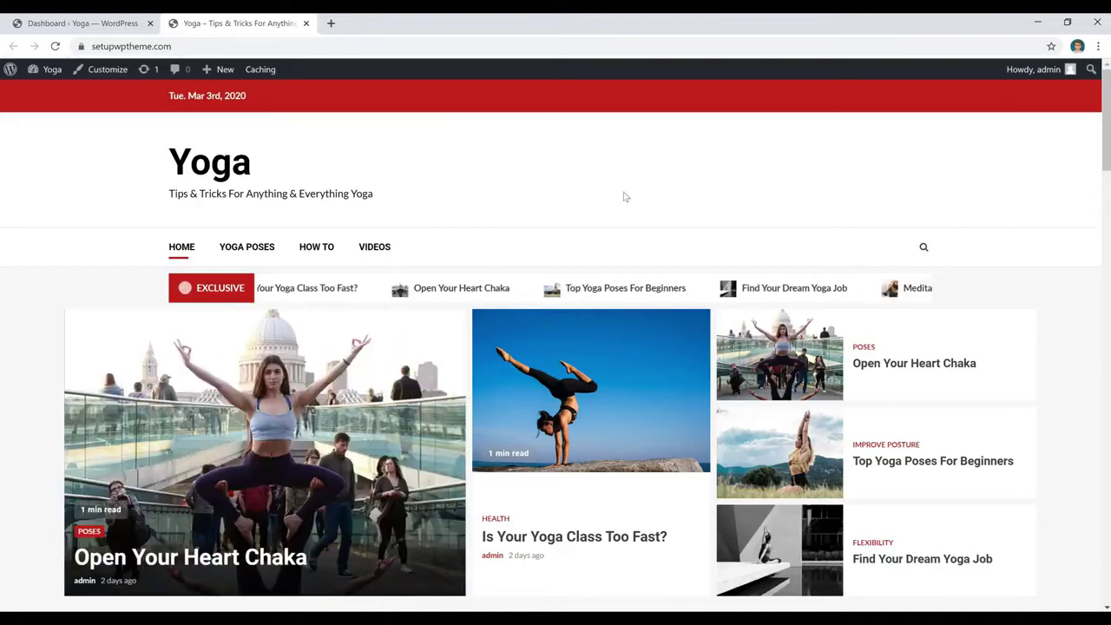
# Go from the Yoga site to its WordPress dashboard and open the page for adding new themes
pyautogui.moveTo(38, 72)
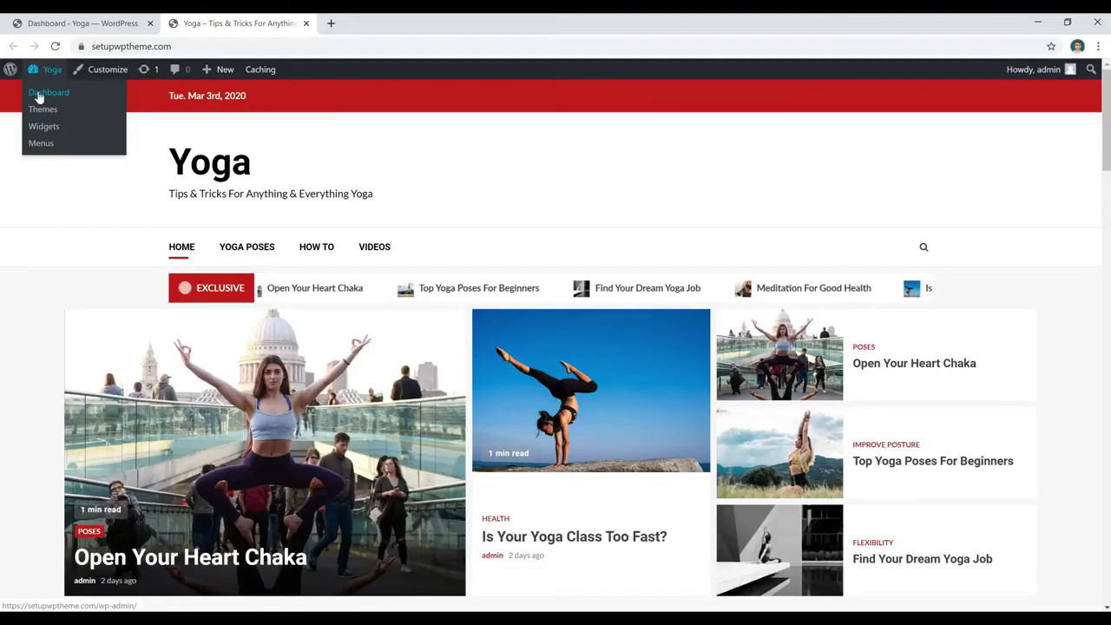
pyautogui.click(38, 97)
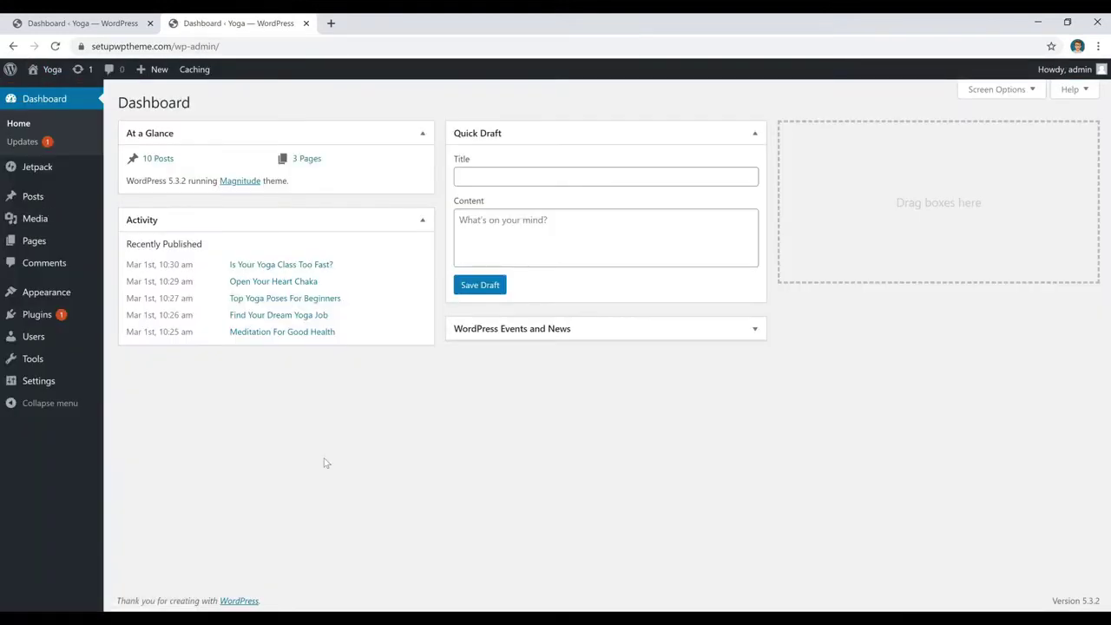
pyautogui.moveTo(35, 295)
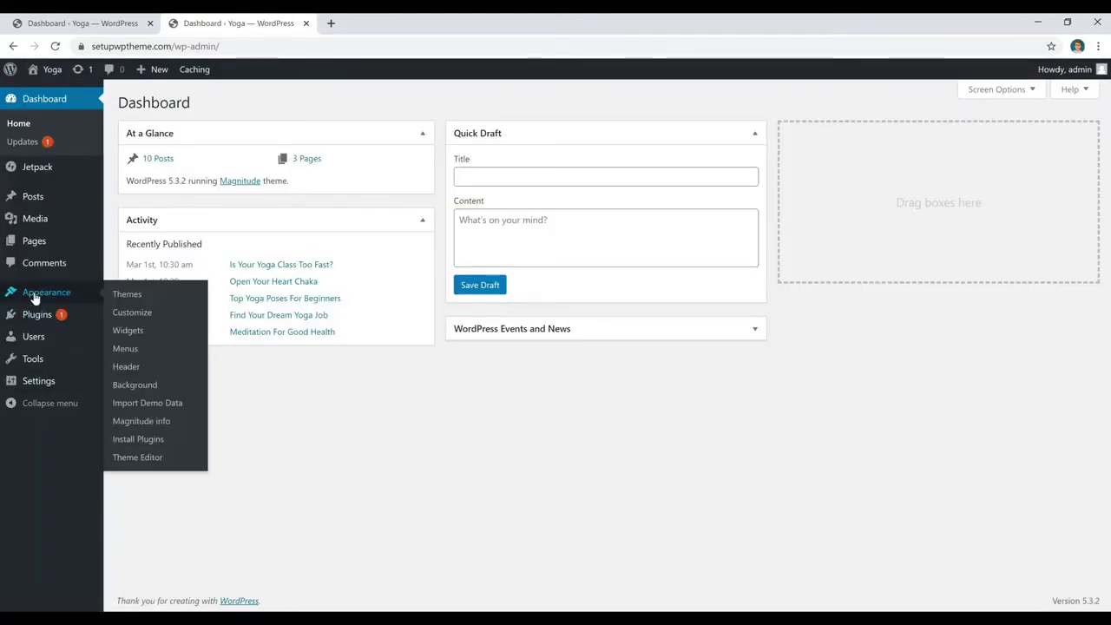
pyautogui.click(127, 295)
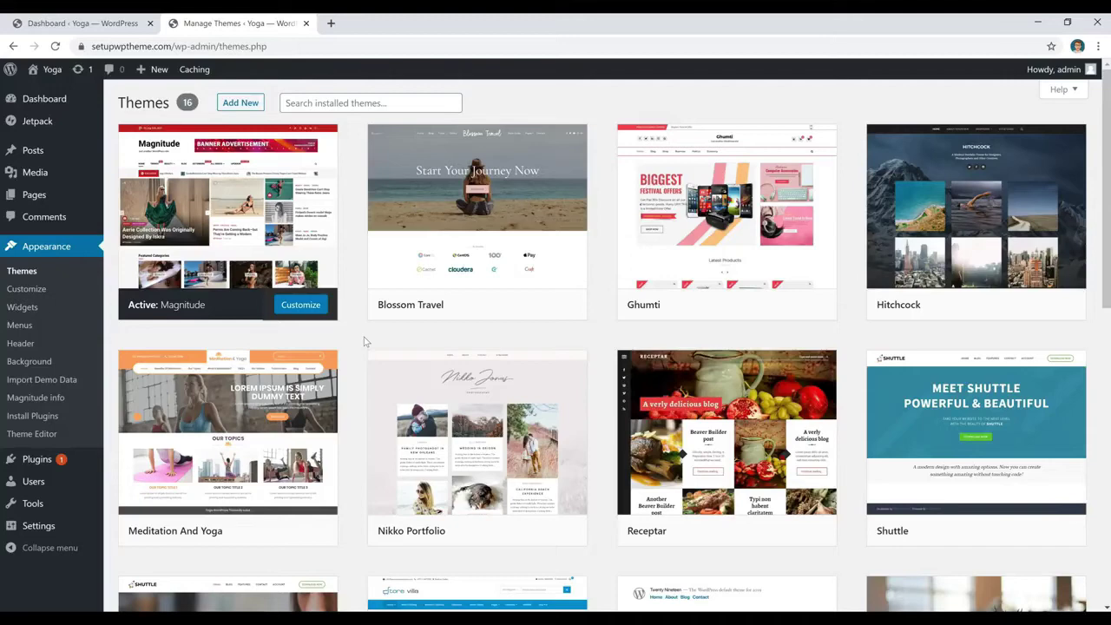
pyautogui.click(250, 104)
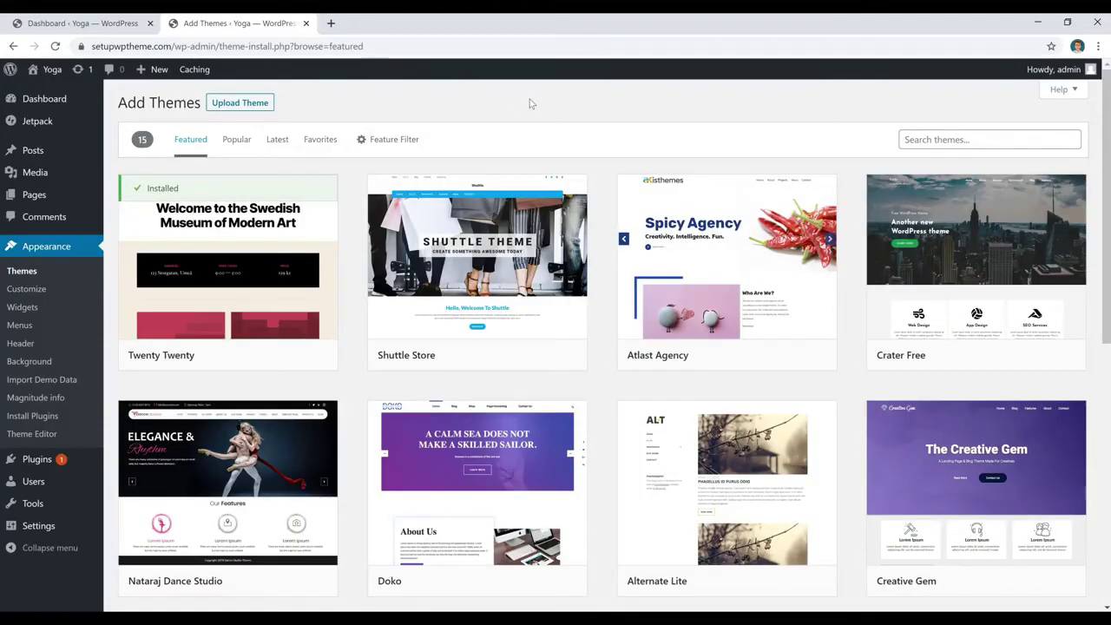
# Browse the popular and latest themes and look at the feature filter options for subject, features and layout
pyautogui.click(237, 143)
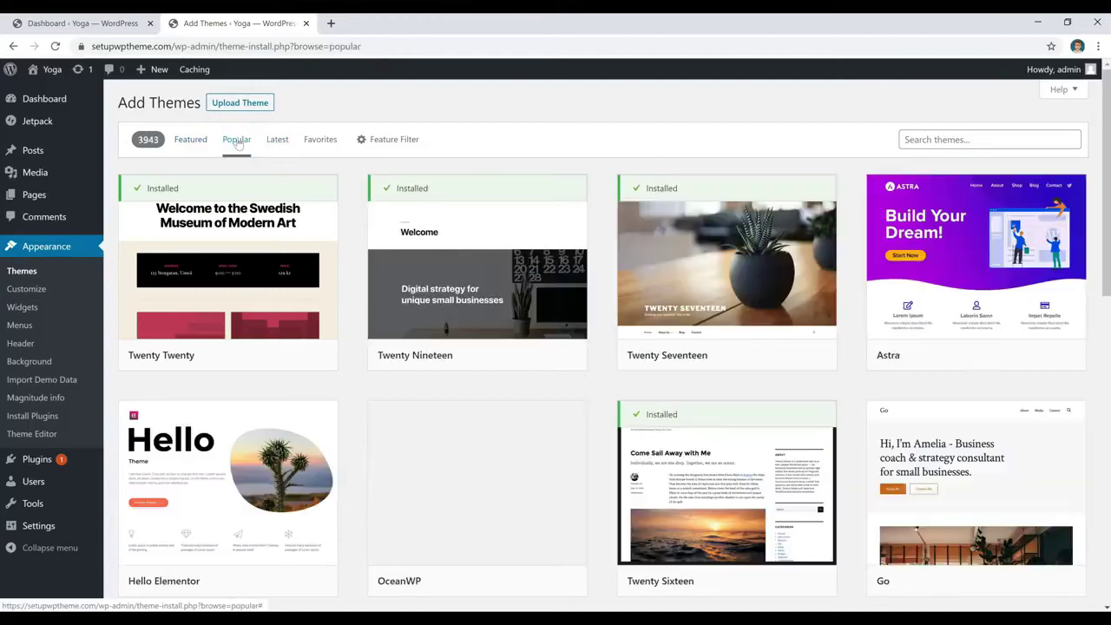
pyautogui.click(278, 142)
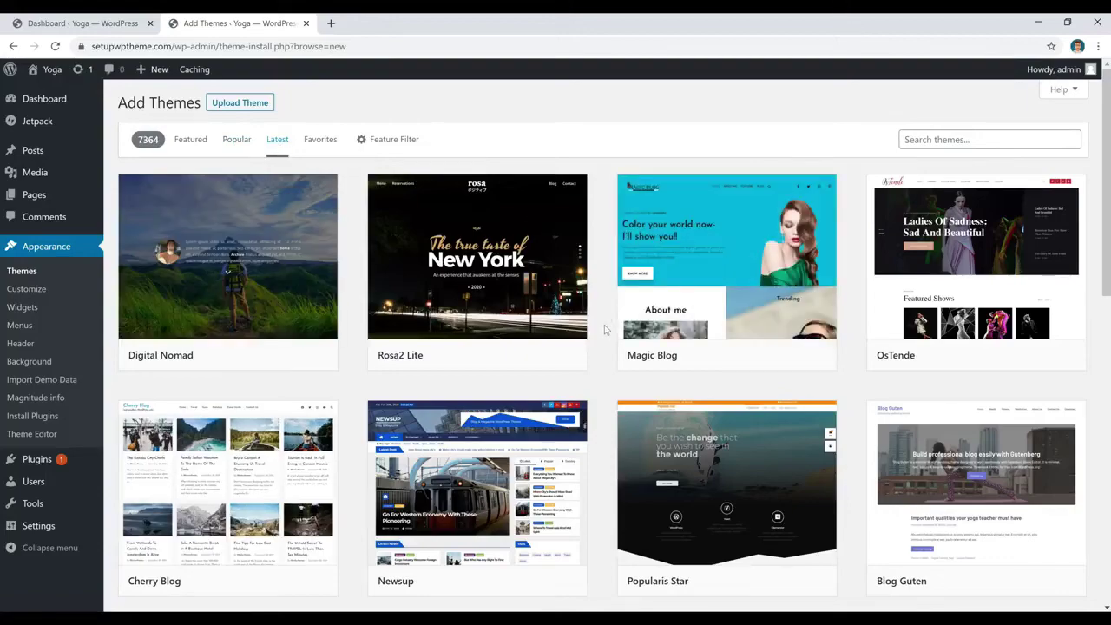
pyautogui.scroll(-5, 605, 328)
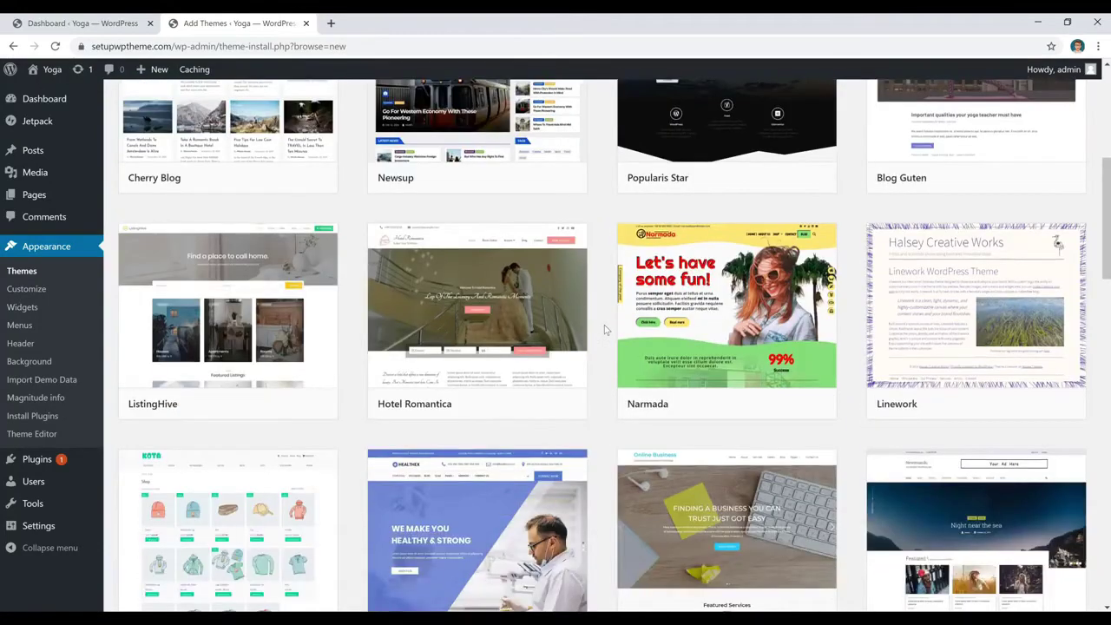
pyautogui.scroll(-6, 605, 328)
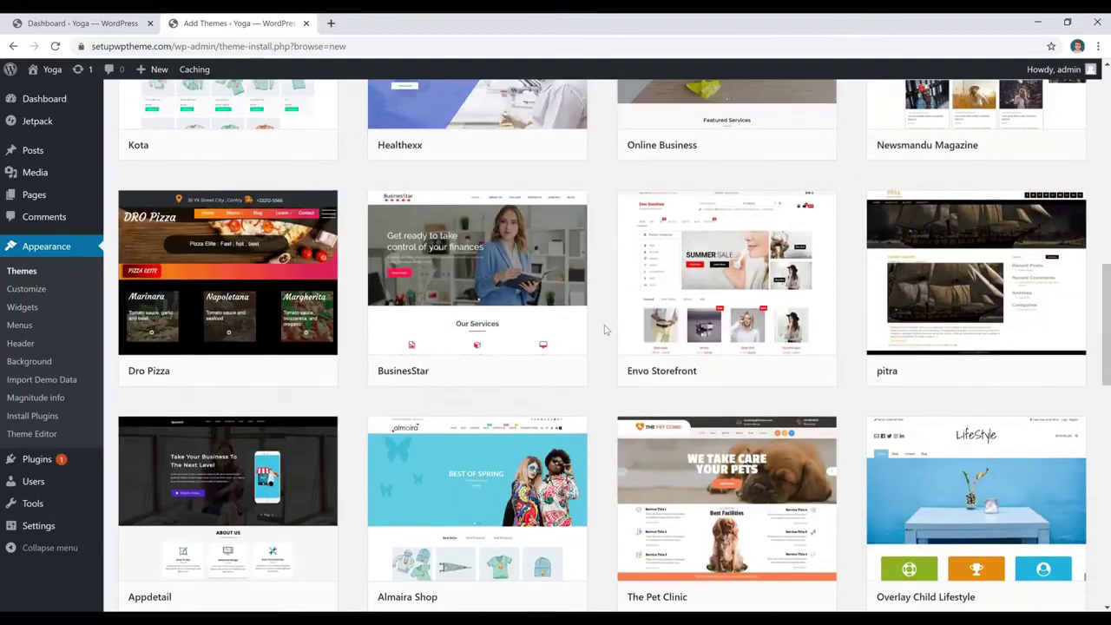
pyautogui.scroll(11, 605, 328)
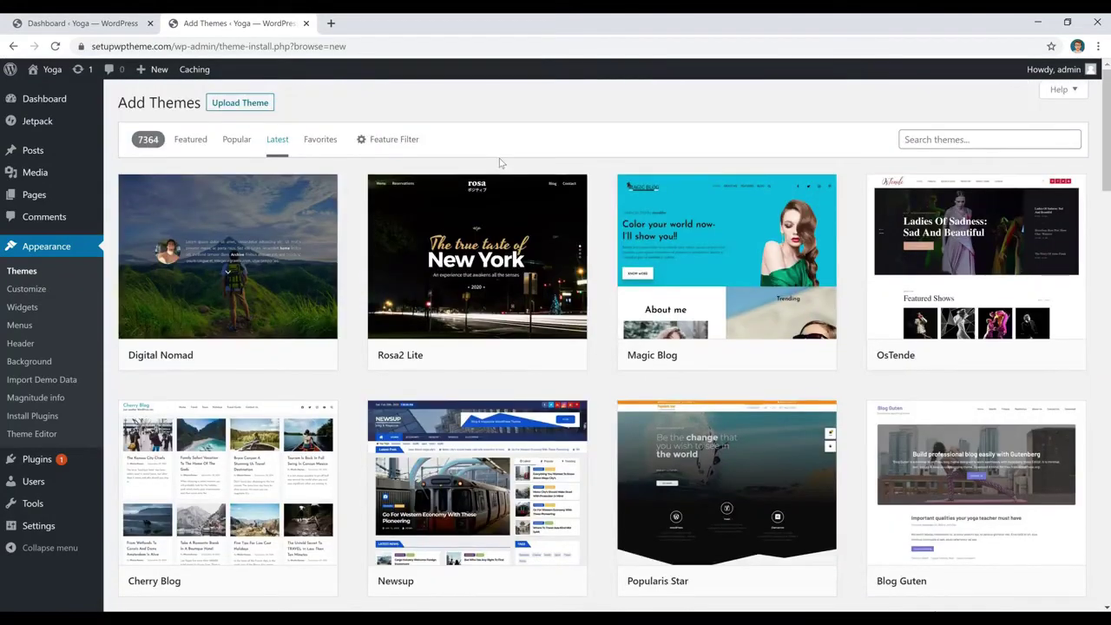
pyautogui.click(387, 143)
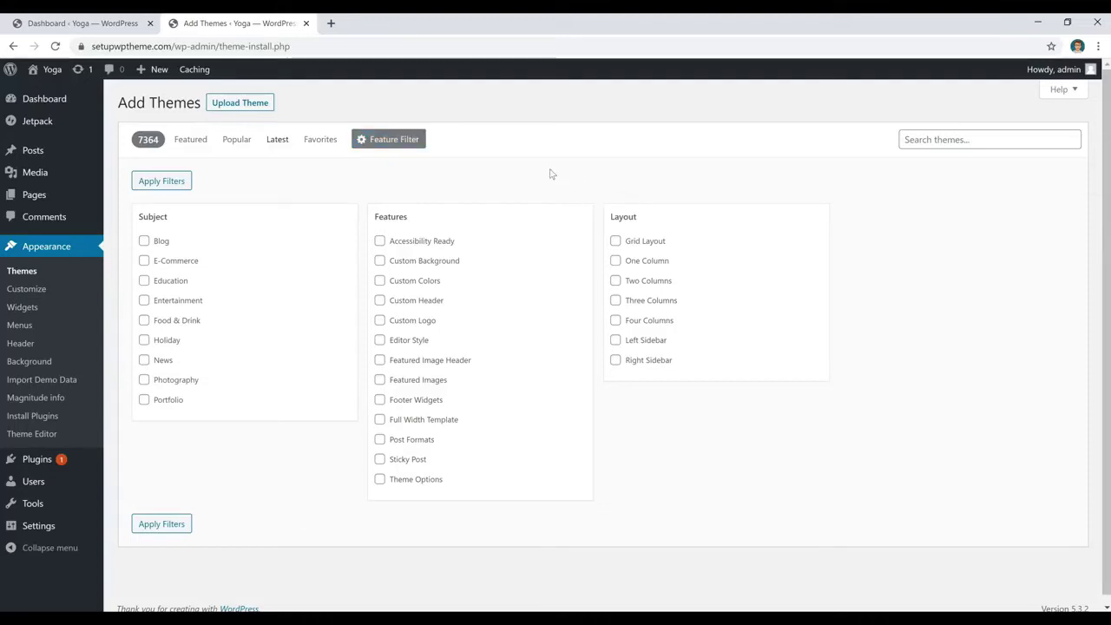
# Search the theme catalogue for "magnitude" and activate the Magnitude theme
pyautogui.click(1009, 139)
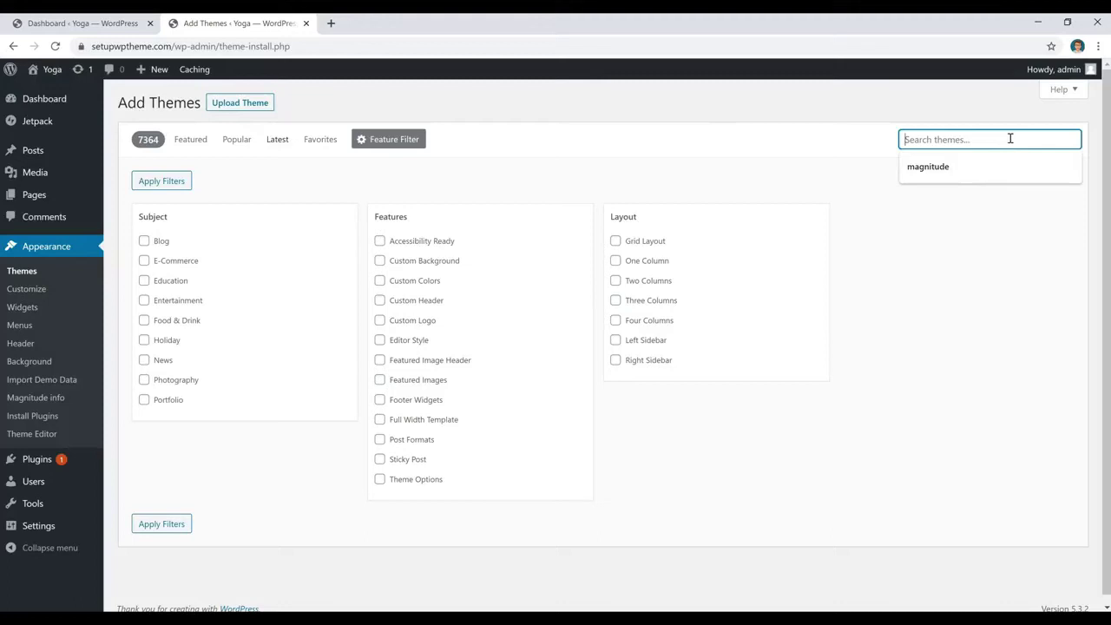
pyautogui.click(963, 172)
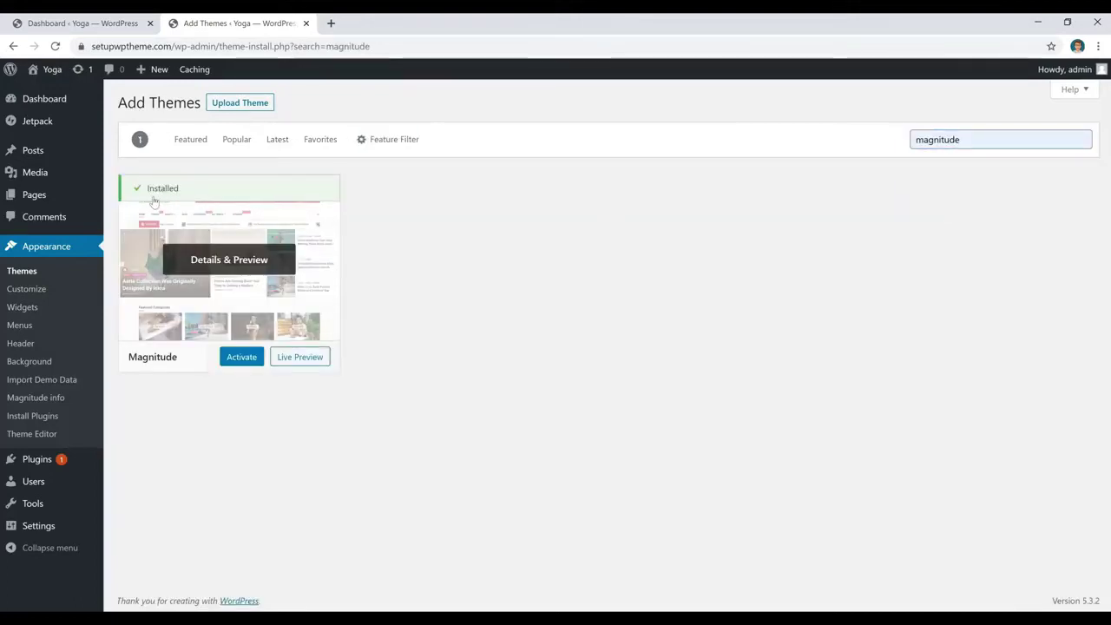
pyautogui.click(245, 364)
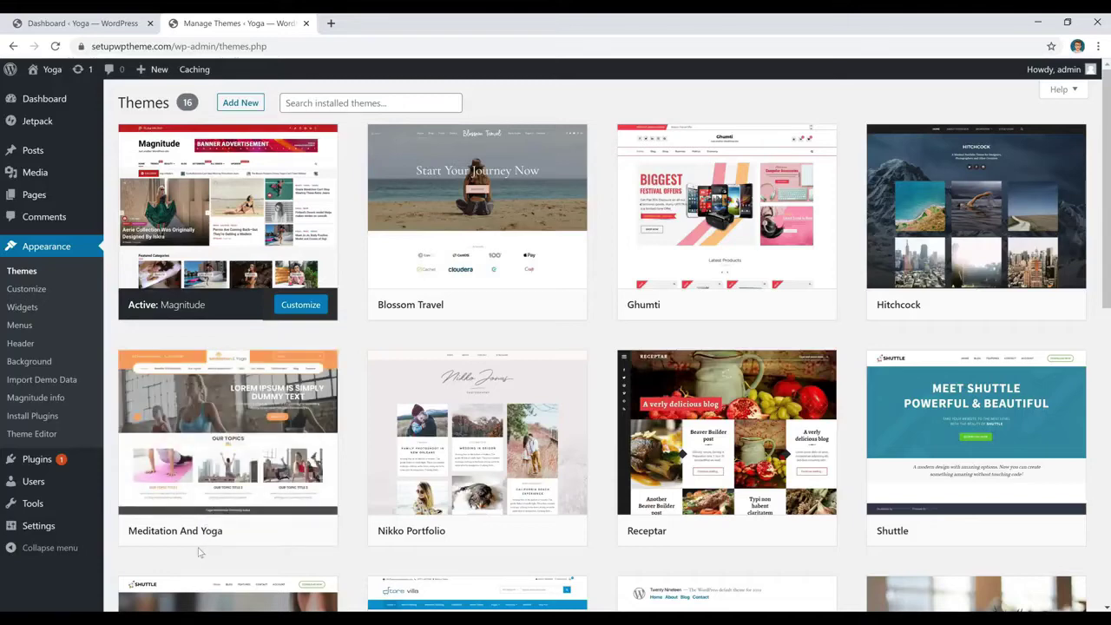
# Return to the theme catalogue and look through the popular themes and the install option for Twenty Fifteen
pyautogui.click(239, 103)
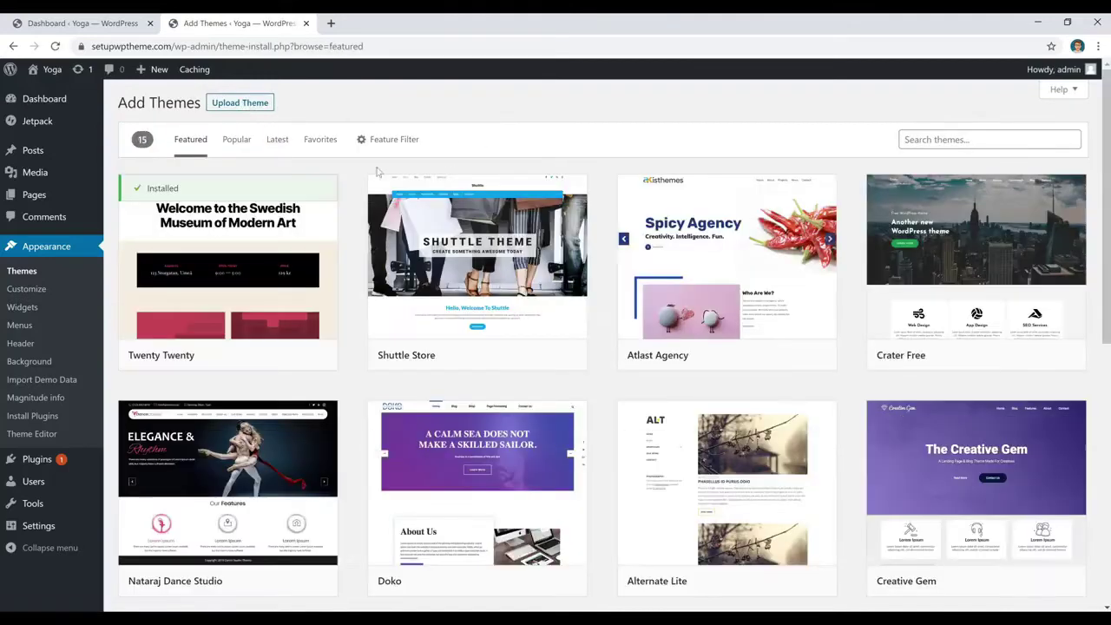
pyautogui.click(236, 144)
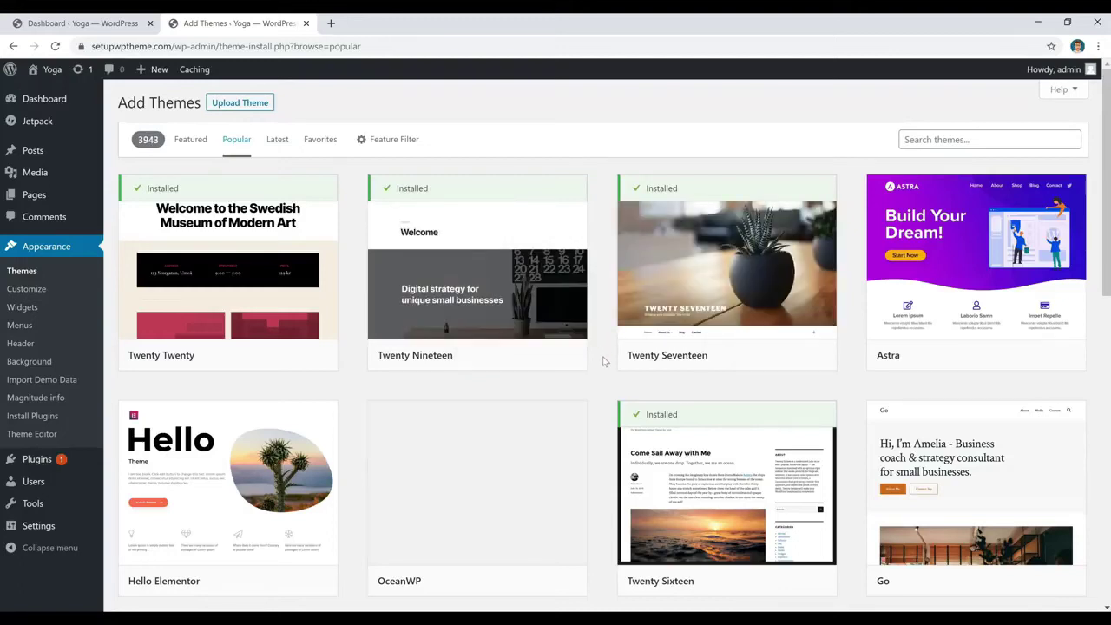
pyautogui.scroll(-5, 599, 327)
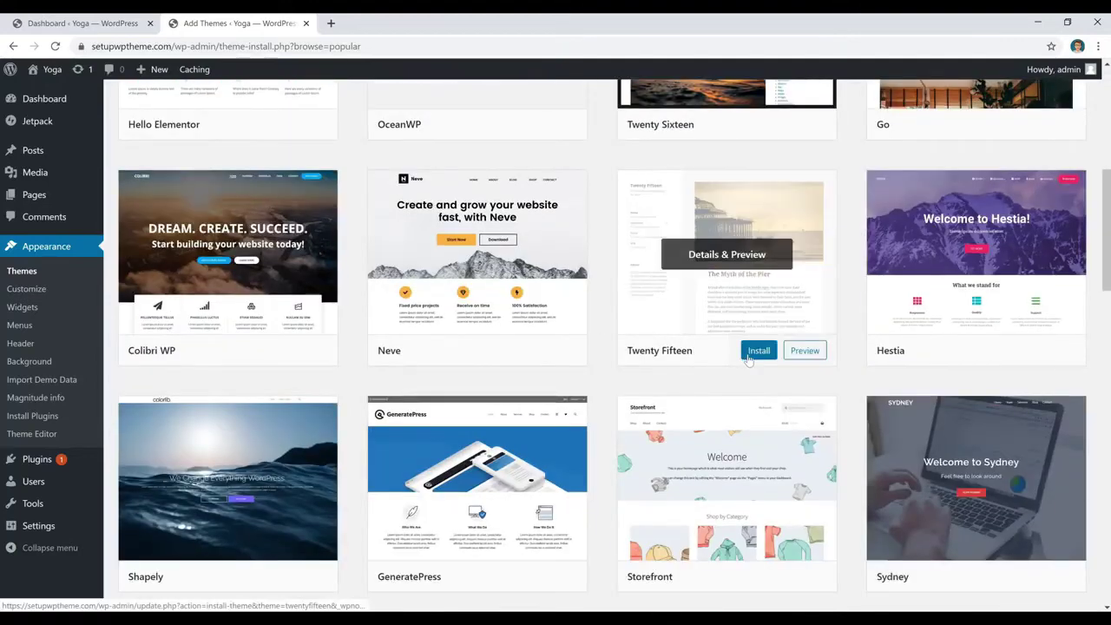
pyautogui.click(758, 354)
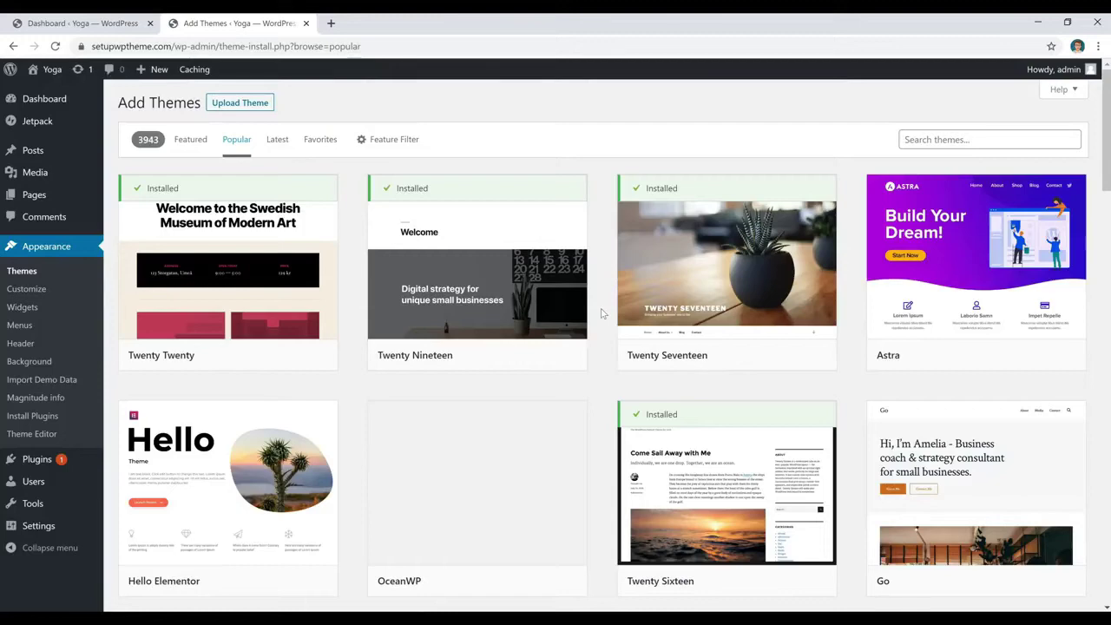
pyautogui.scroll(-5, 602, 314)
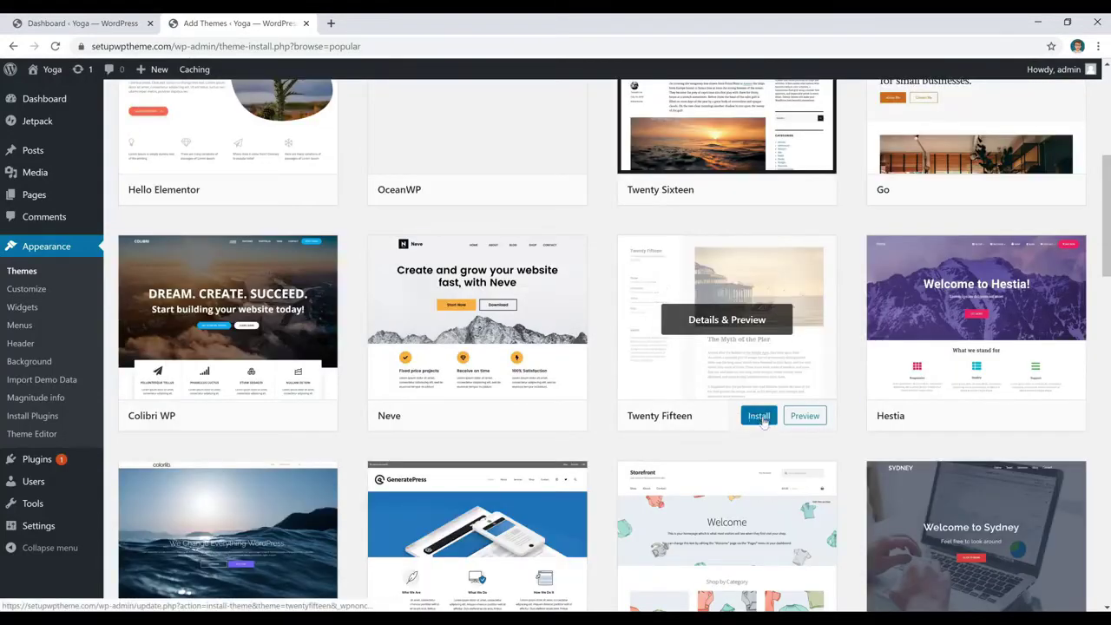
pyautogui.scroll(5, 356, 269)
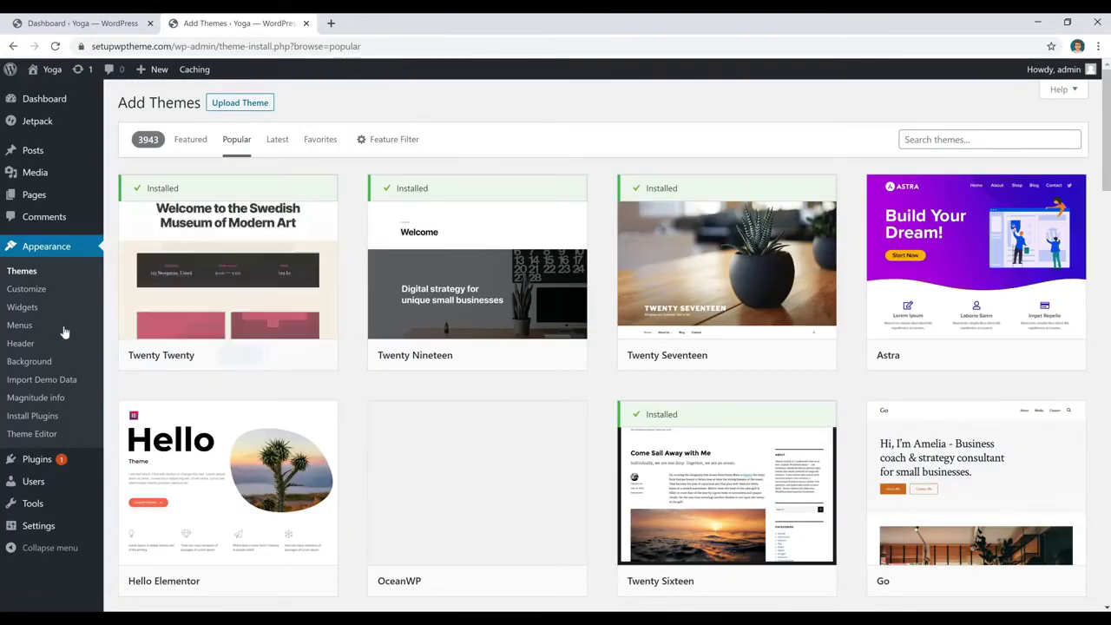
# Open the site's general settings and review the site title, tagline, and date and time formats
pyautogui.moveTo(36, 529)
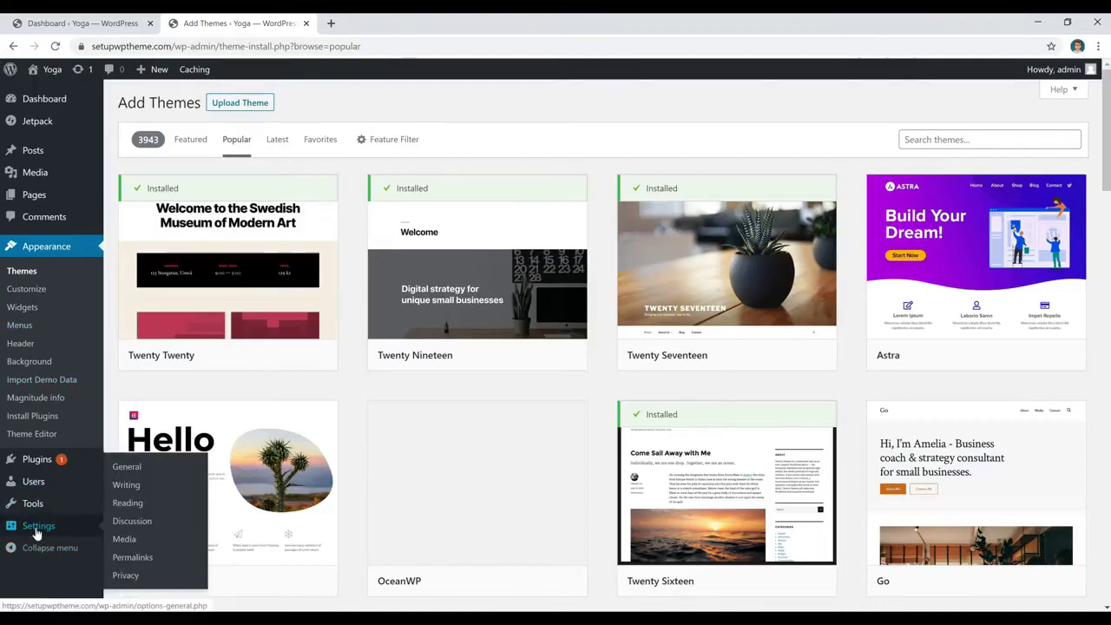
pyautogui.click(128, 470)
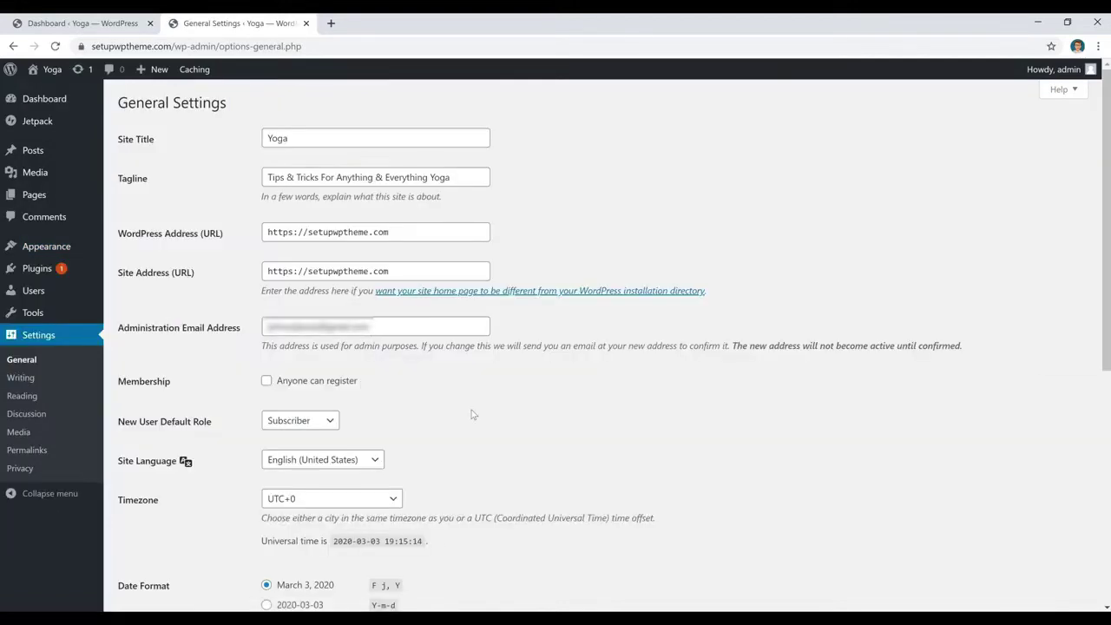
pyautogui.click(339, 139)
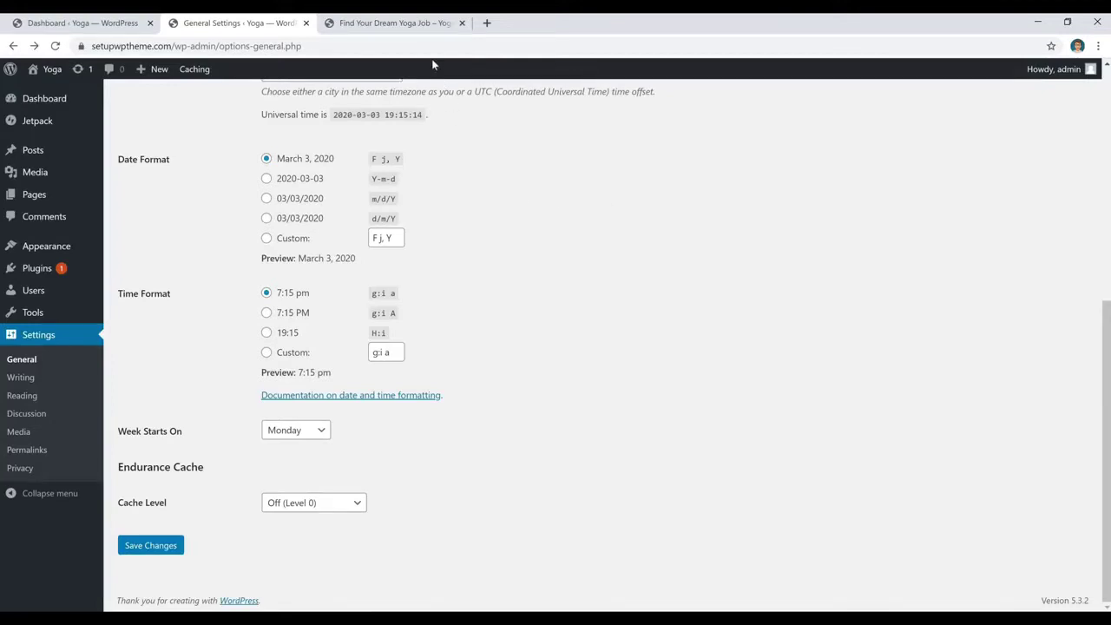
# Check the web address of the "Find Your Dream Yoga Job" post and open the site's permalink settings
pyautogui.click(408, 22)
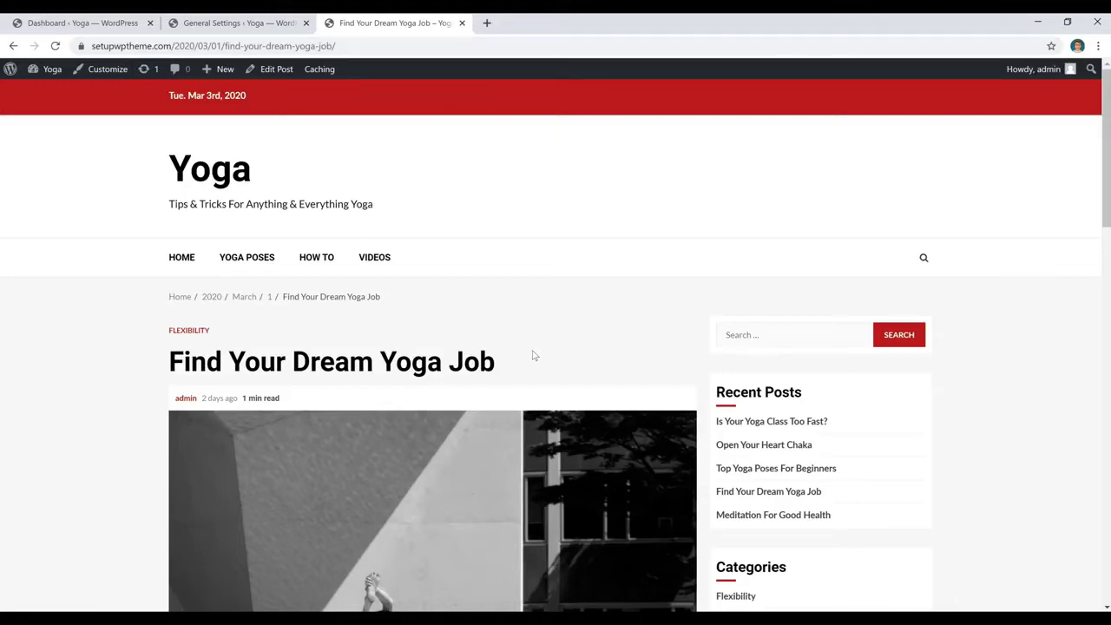
pyautogui.click(283, 26)
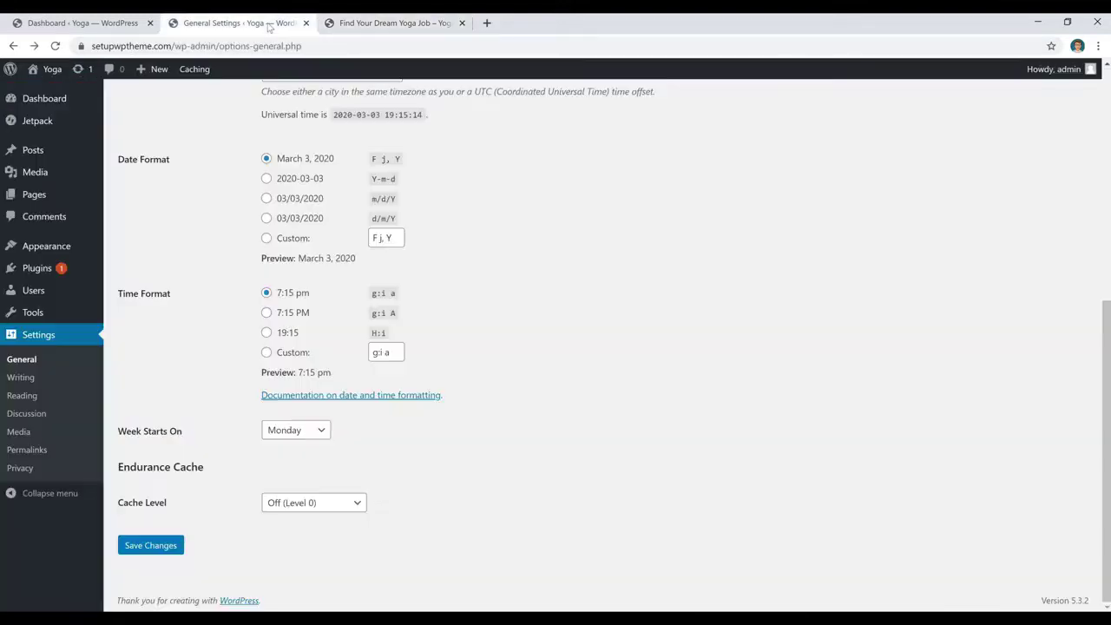
pyautogui.click(34, 453)
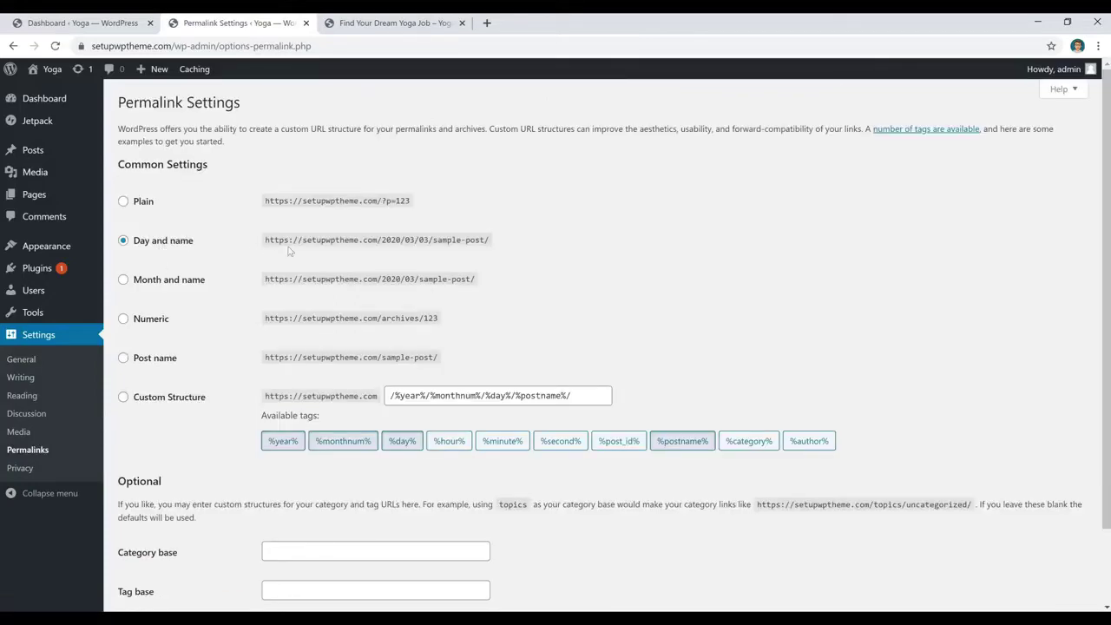
# Save the site's permalink structure as Post name and check the web address of the "Find Your Dream Yoga Job" post
pyautogui.click(124, 359)
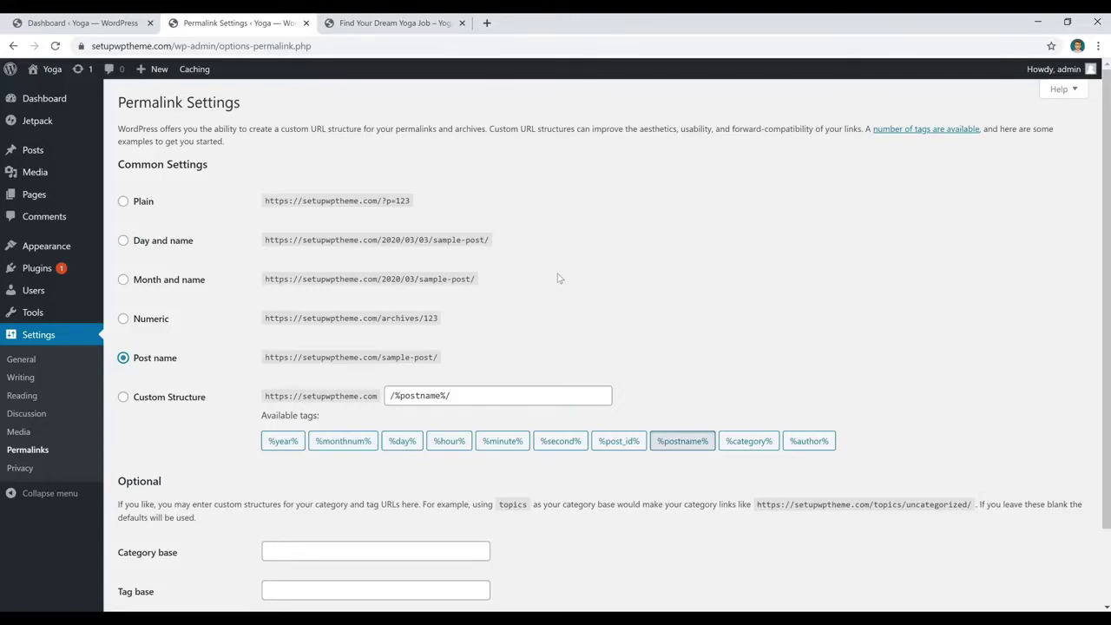
pyautogui.scroll(-1, 558, 278)
pyautogui.click(154, 546)
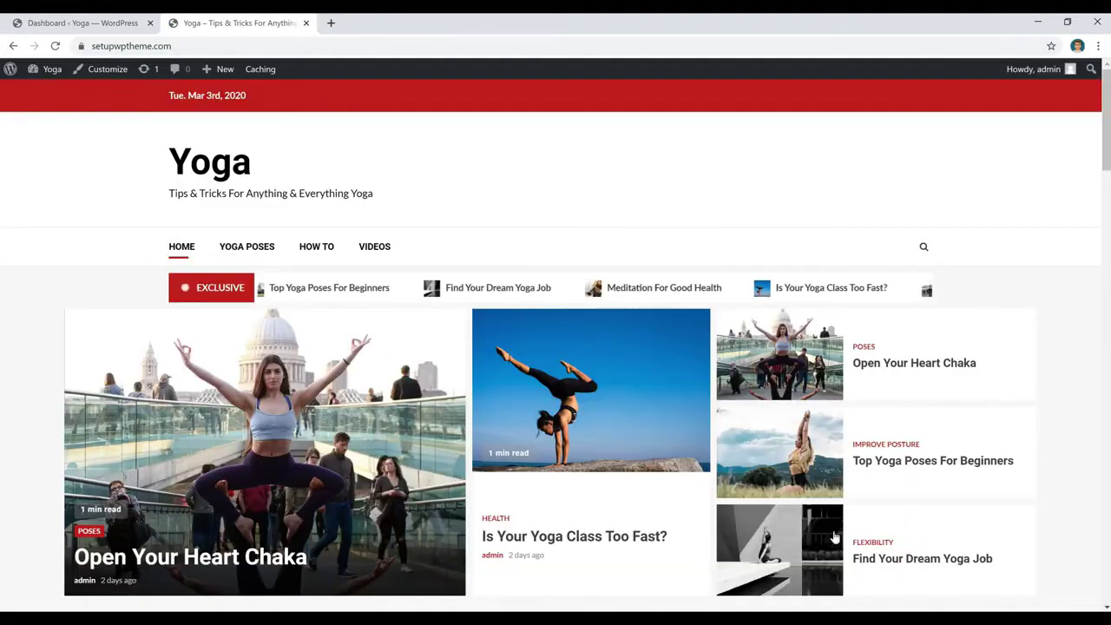
pyautogui.press('F5')
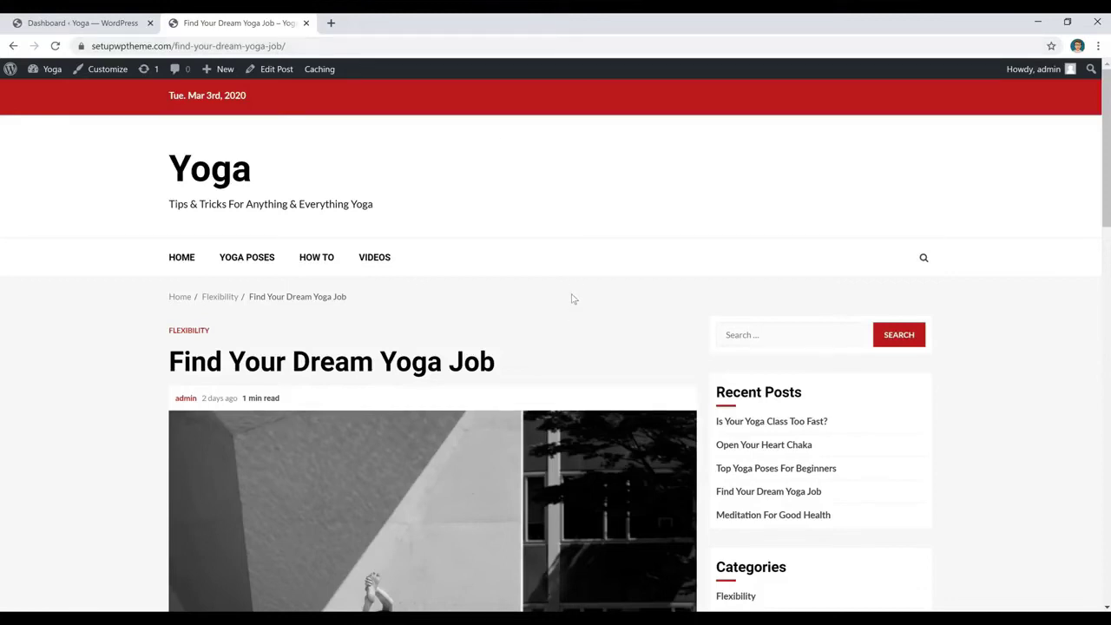
# Open the "Top Yoga Poses For Beginners" post for editing and load a blank new post in a separate browser tab
pyautogui.click(109, 24)
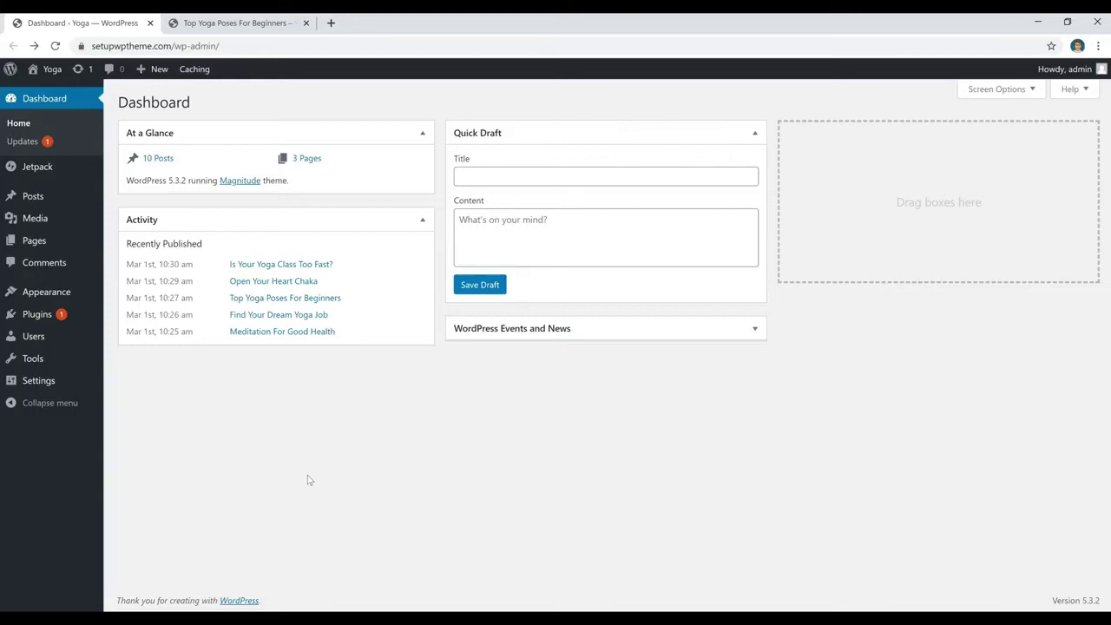
pyautogui.moveTo(33, 196)
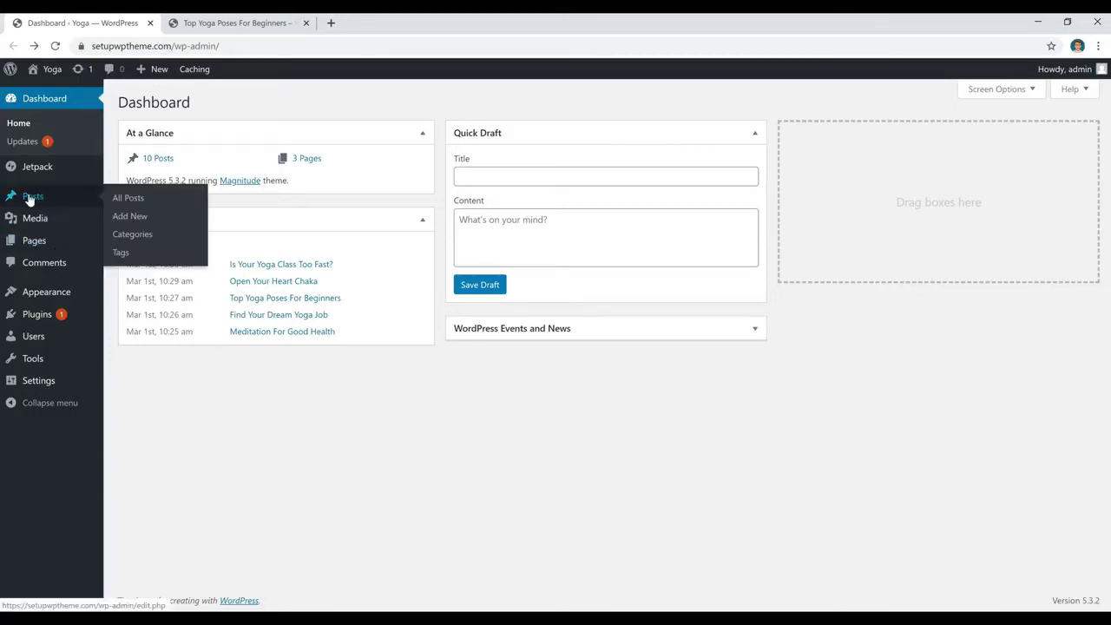
pyautogui.click(31, 197)
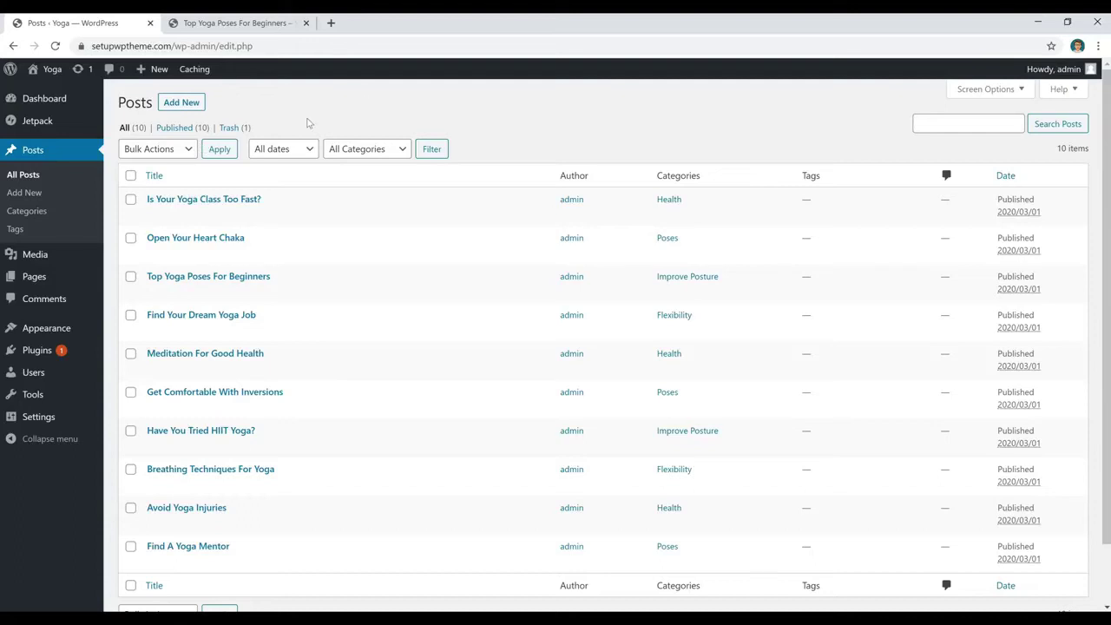
pyautogui.click(250, 278)
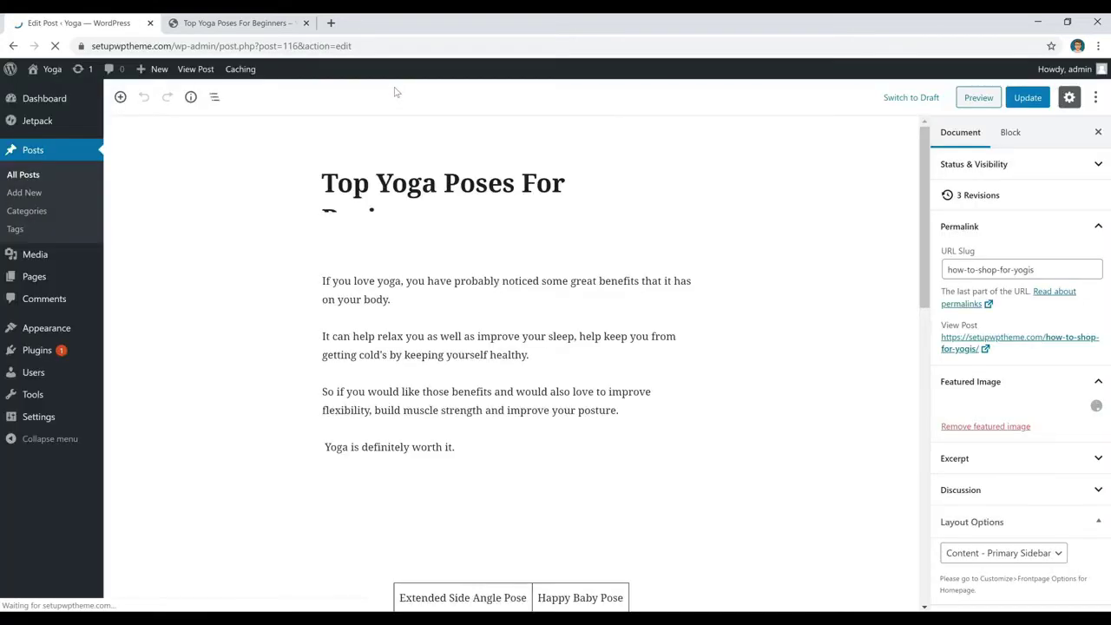
pyautogui.middleClick(24, 192)
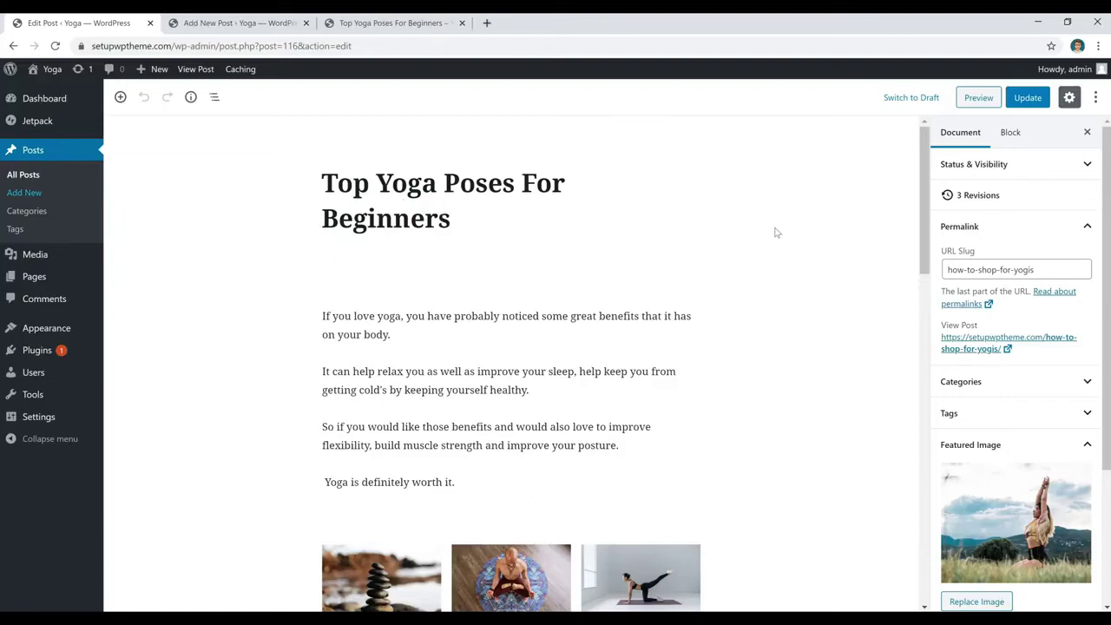
# Look through the post's gallery, table, cover image, button and embedded video blocks
pyautogui.scroll(-2, 764, 240)
pyautogui.scroll(-2, 746, 250)
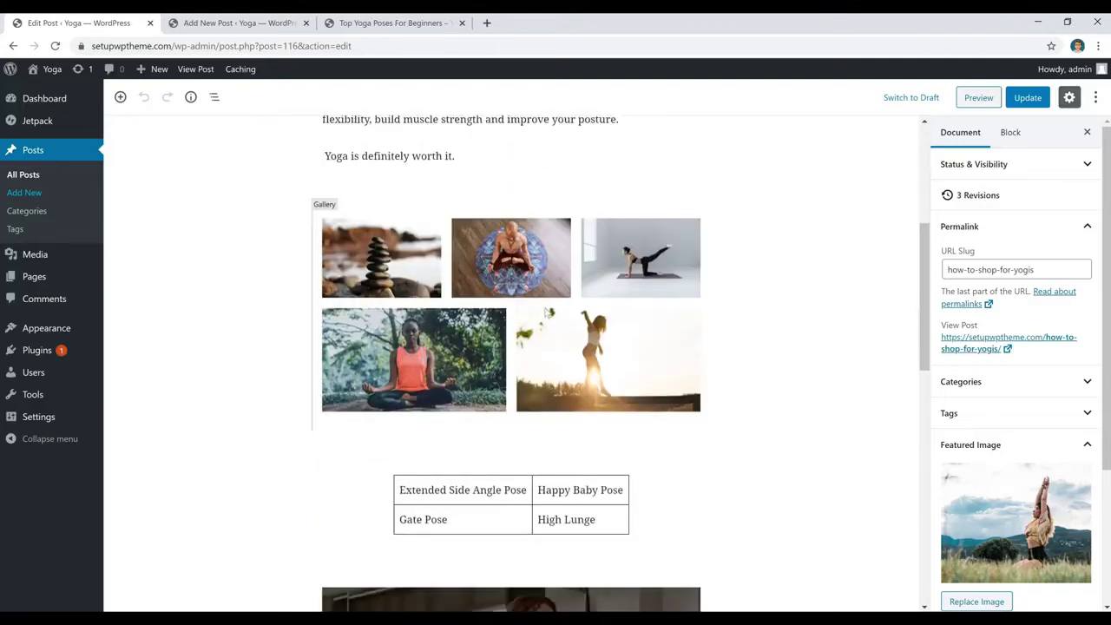
pyautogui.scroll(-2, 517, 314)
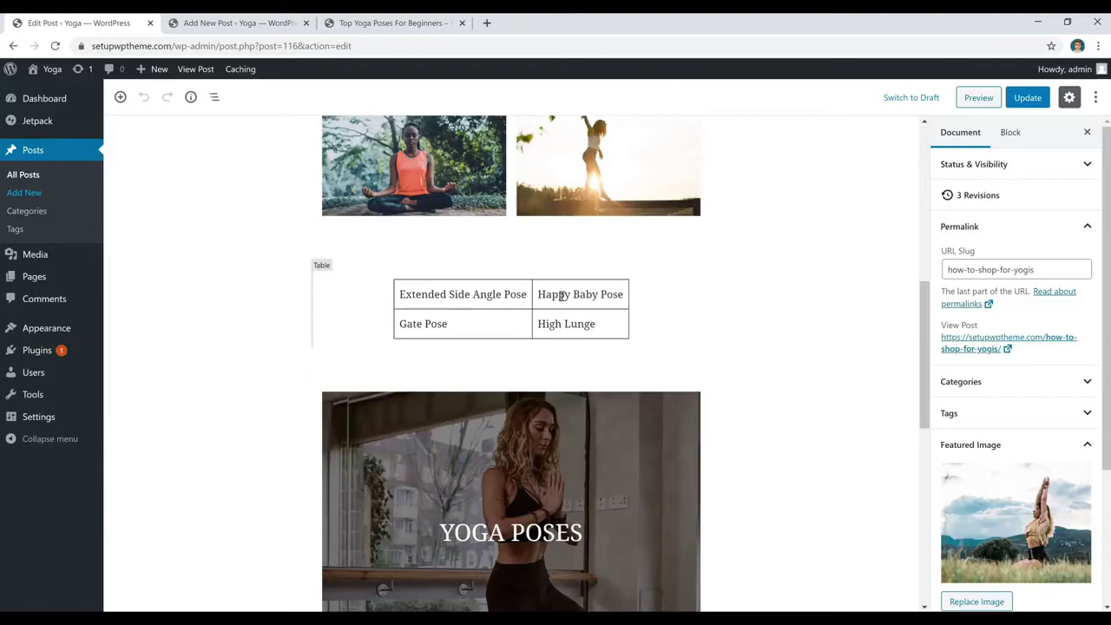
pyautogui.scroll(-2, 556, 324)
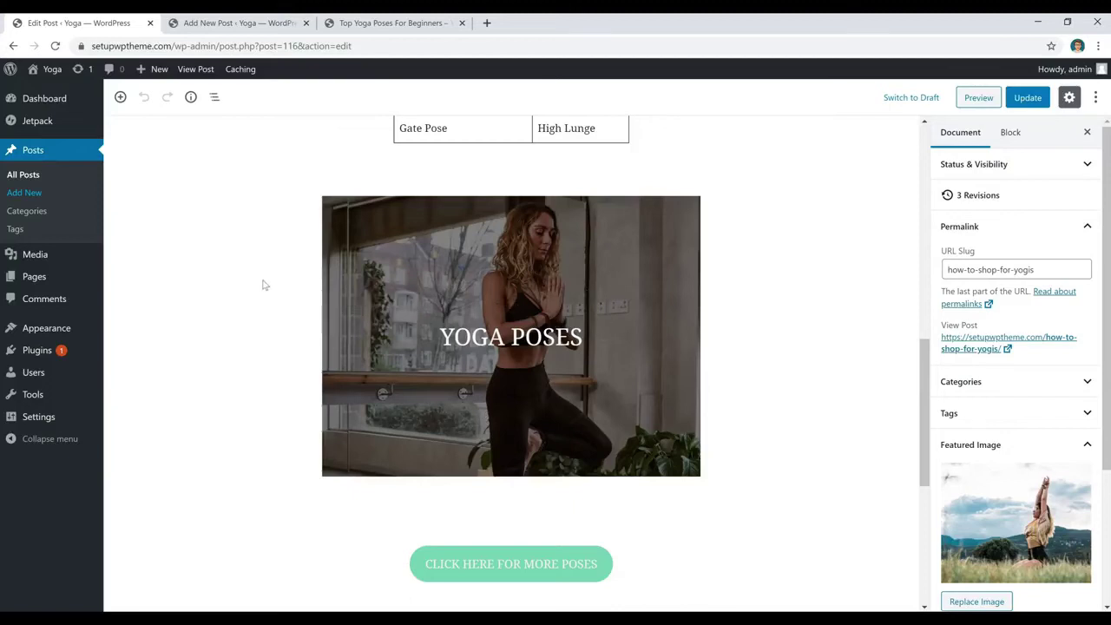
pyautogui.scroll(-3, 252, 295)
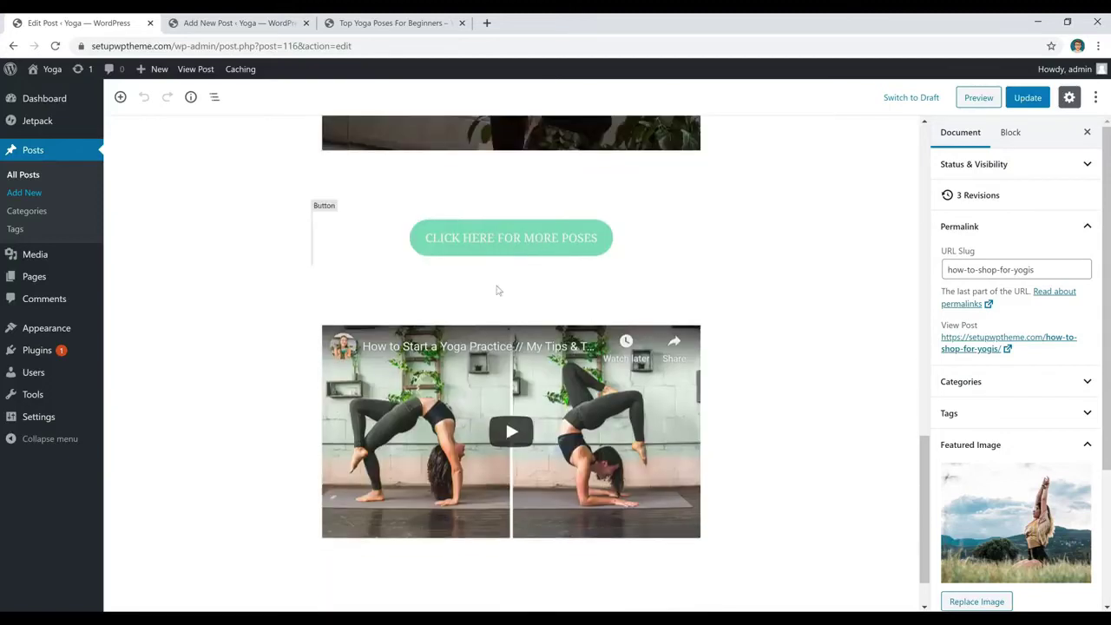
pyautogui.scroll(-1, 499, 290)
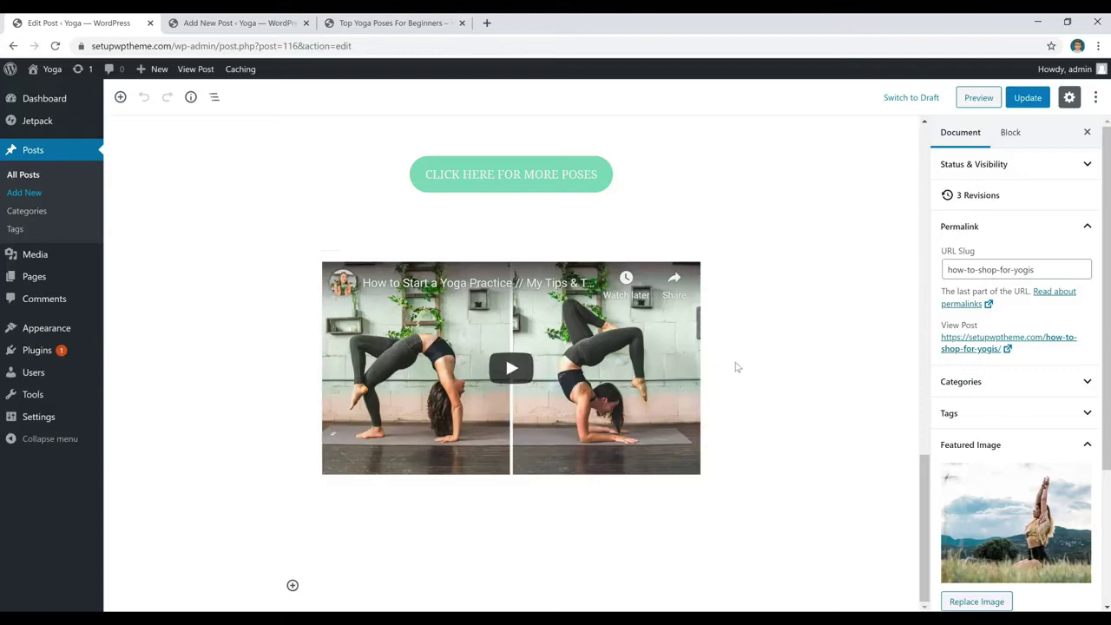
# Look at the blank new post's title and content areas and return to the beginning of the "Top Yoga Poses For Beginners" post
pyautogui.click(250, 25)
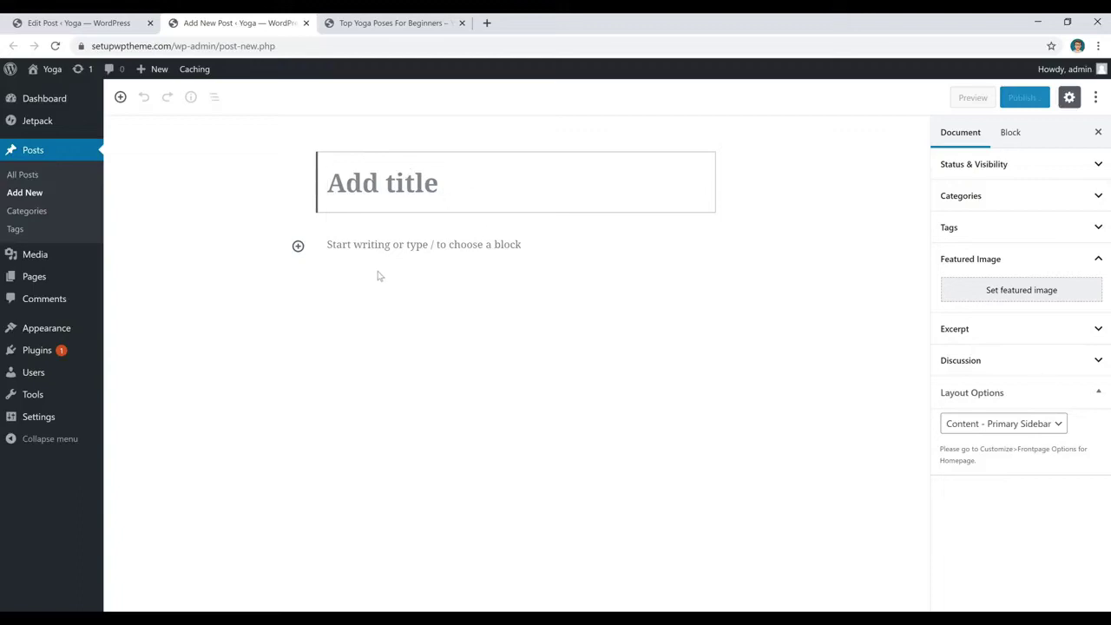
pyautogui.click(393, 194)
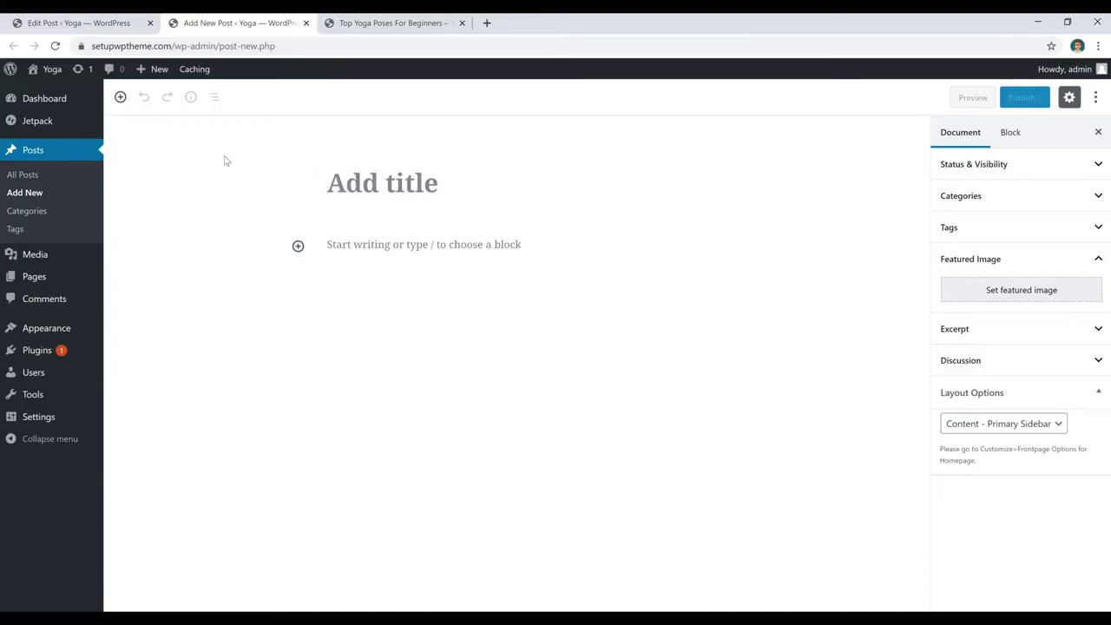
pyautogui.click(108, 24)
pyautogui.scroll(10, 833, 347)
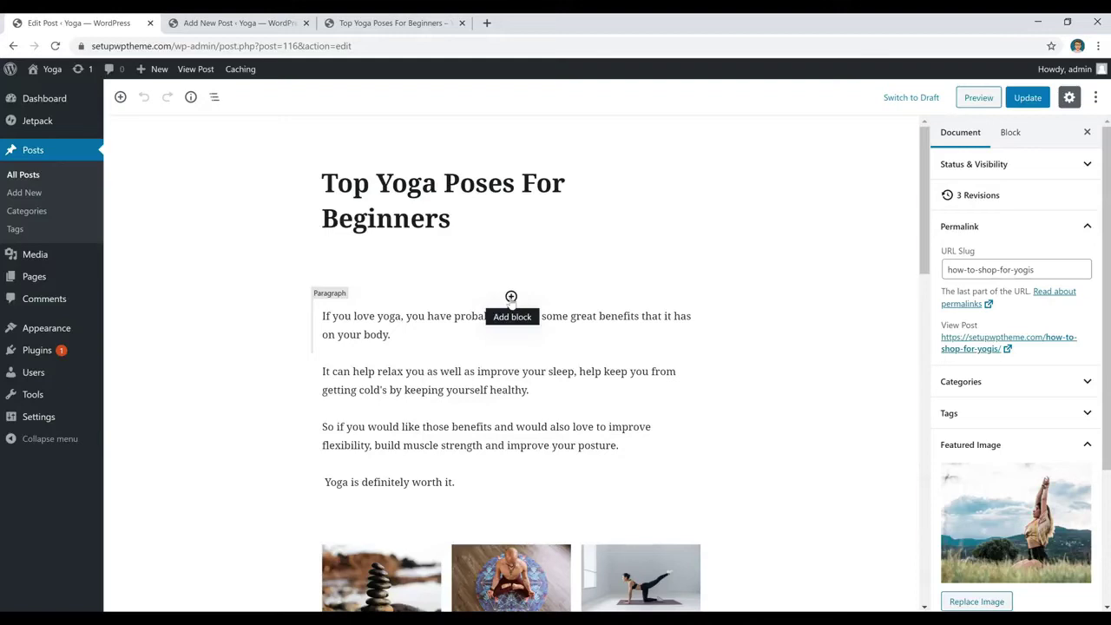
# Try a new paragraph block reading "gdfhdhdhdf" above the post's first paragraph, and remove the block again
pyautogui.click(511, 296)
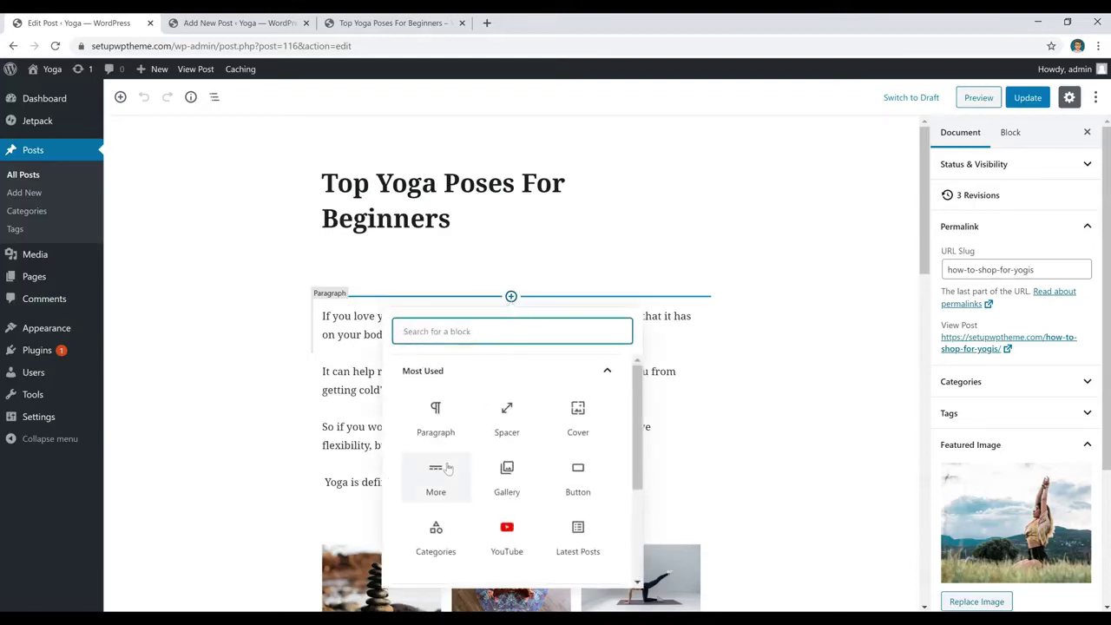
pyautogui.click(437, 419)
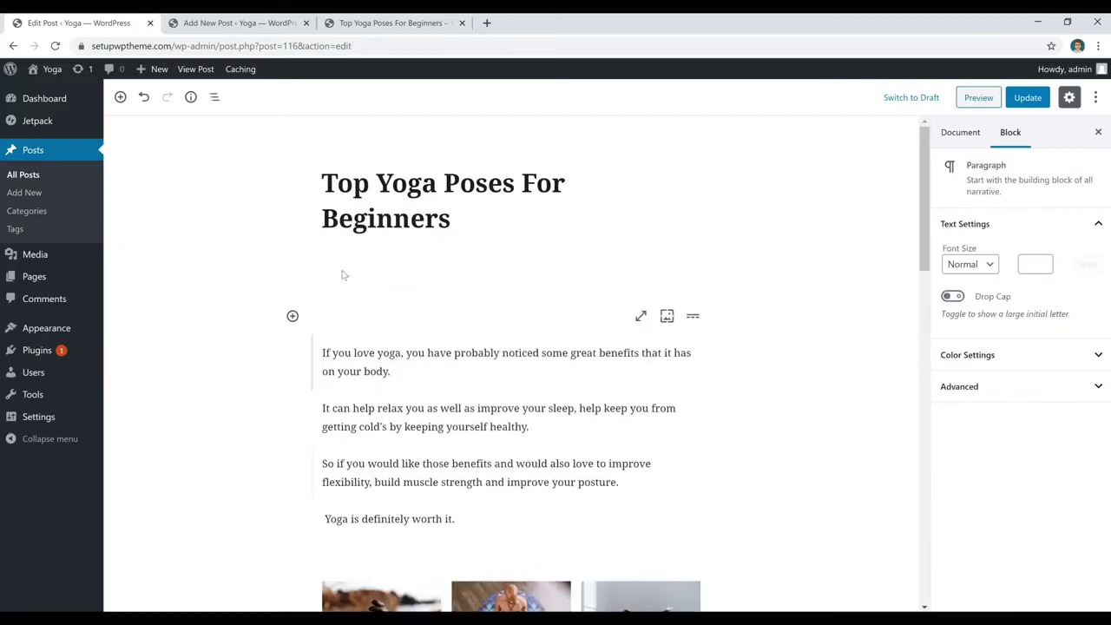
pyautogui.scroll(-1, 358, 323)
pyautogui.write('gdfhdhdhdf')
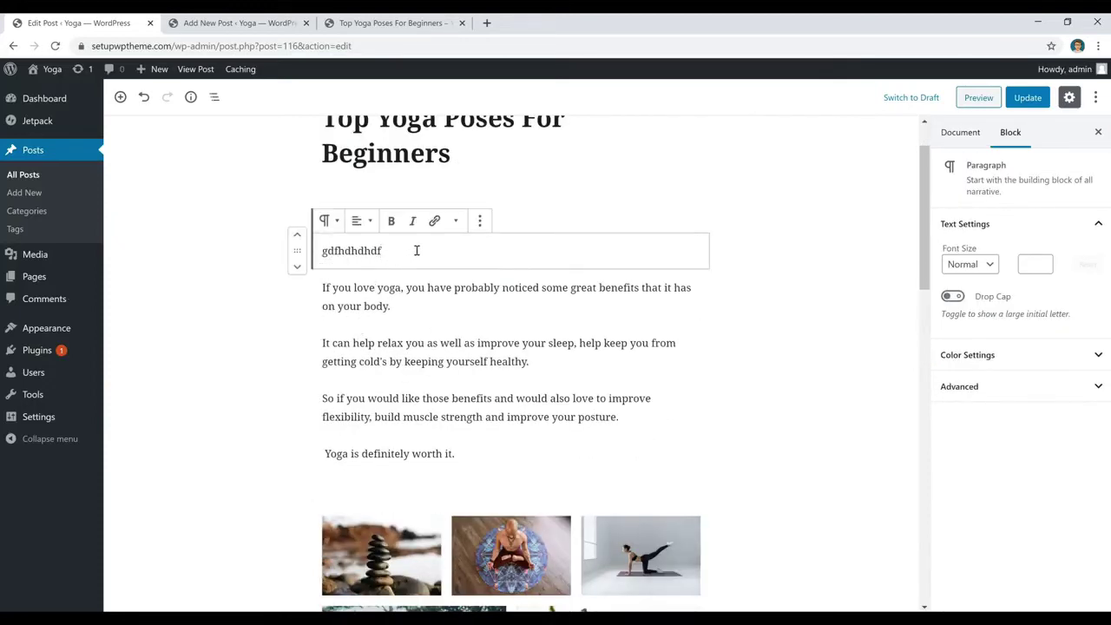
pyautogui.hotkey('ctrl', 'a')
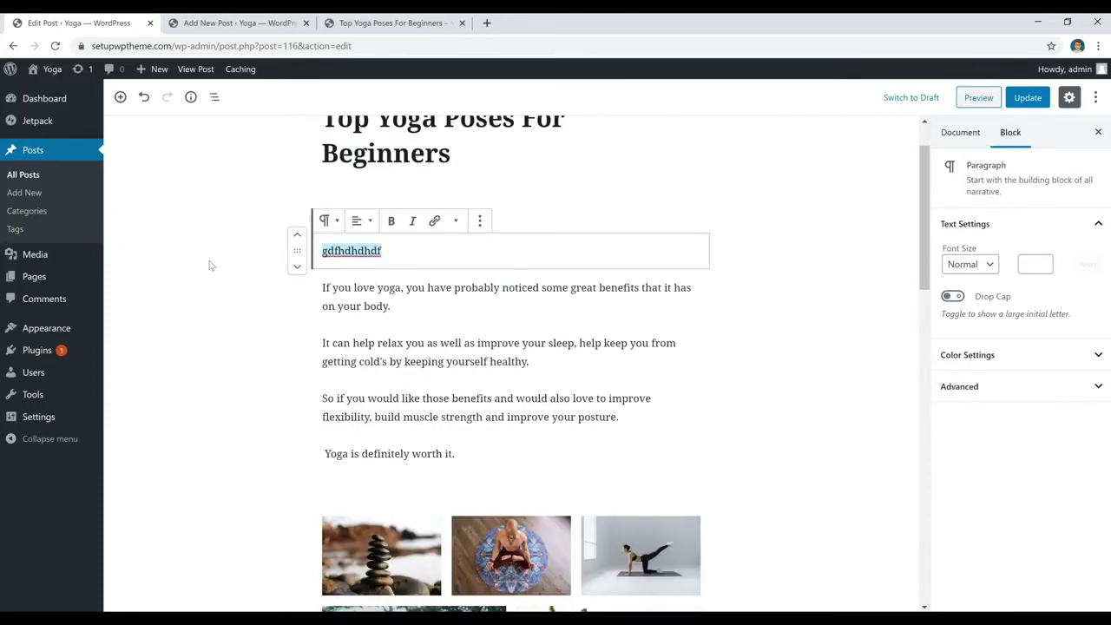
pyautogui.press('BackSpace')
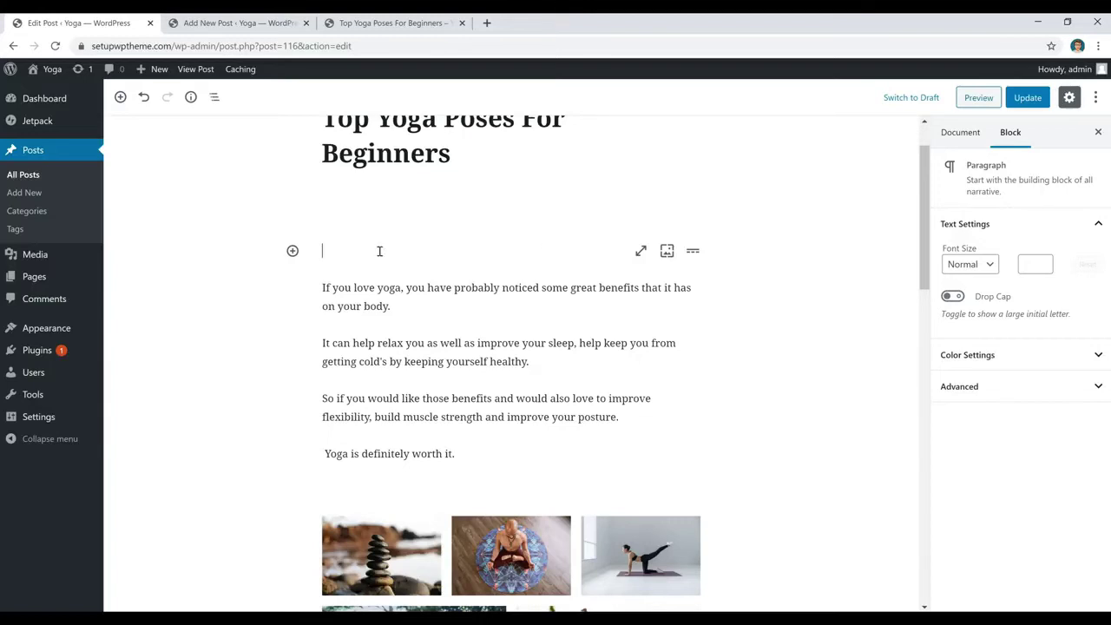
pyautogui.press('BackSpace')
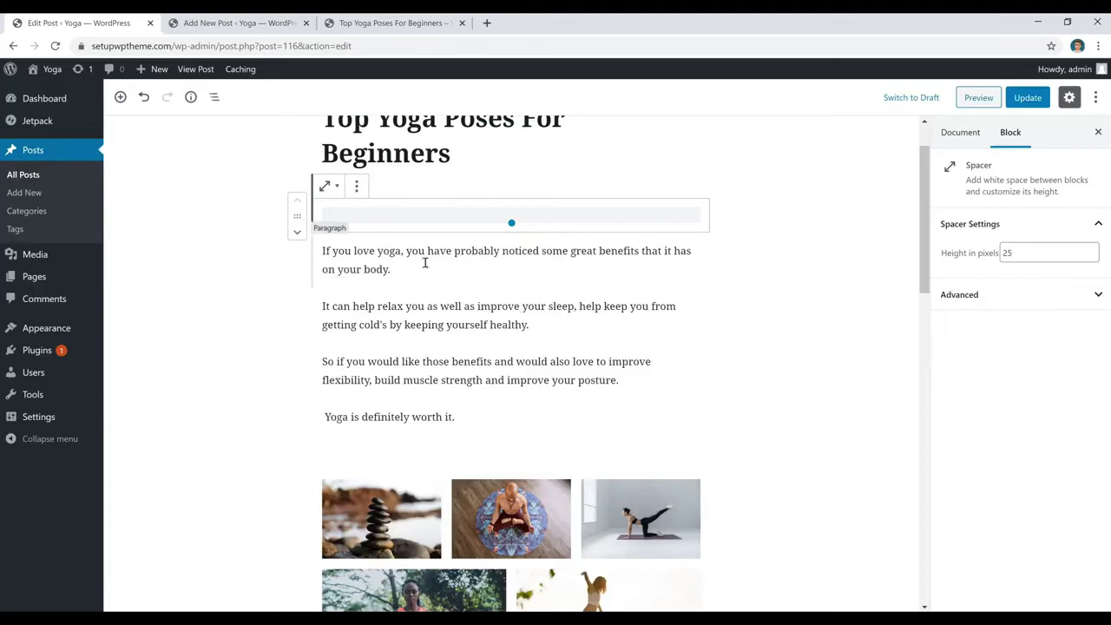
# Try bold formatting on "If you love yoga" in the first paragraph and remove it again
pyautogui.click(418, 264)
pyautogui.moveTo(403, 251); pyautogui.dragTo(298, 249)
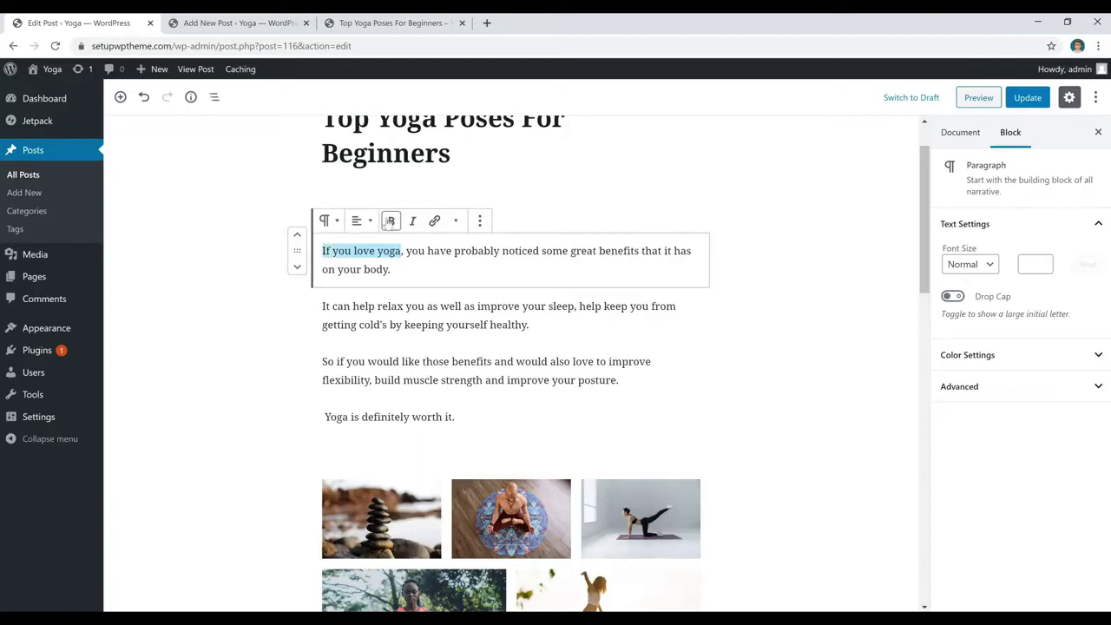
pyautogui.click(391, 222)
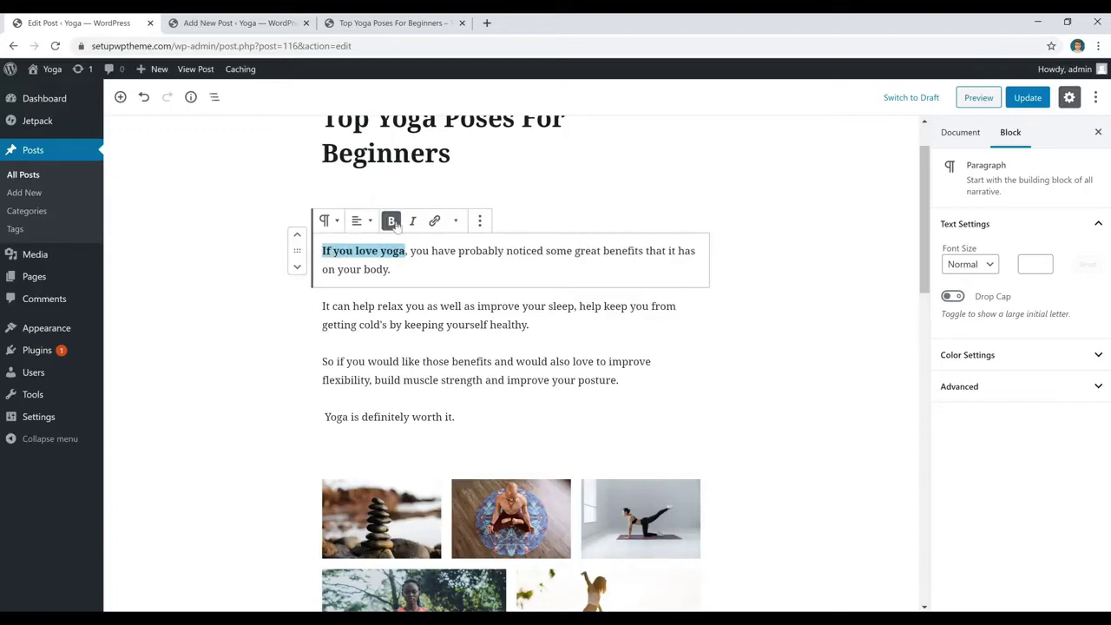
pyautogui.click(393, 221)
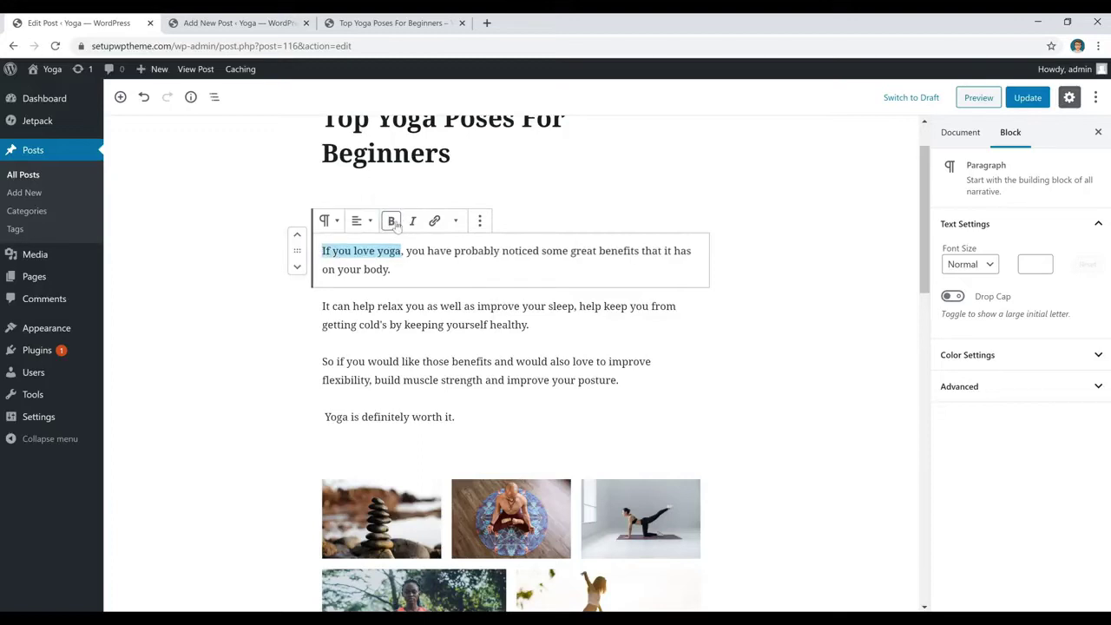
# Try centre alignment on the first paragraph and restore its left alignment
pyautogui.tripleClick(413, 272)
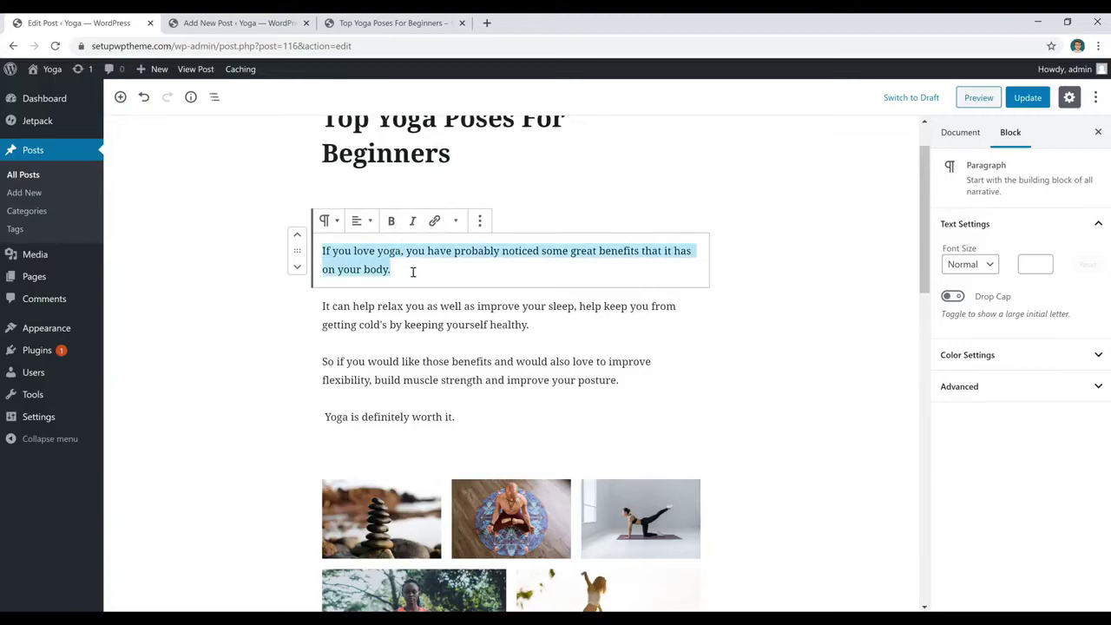
pyautogui.click(362, 221)
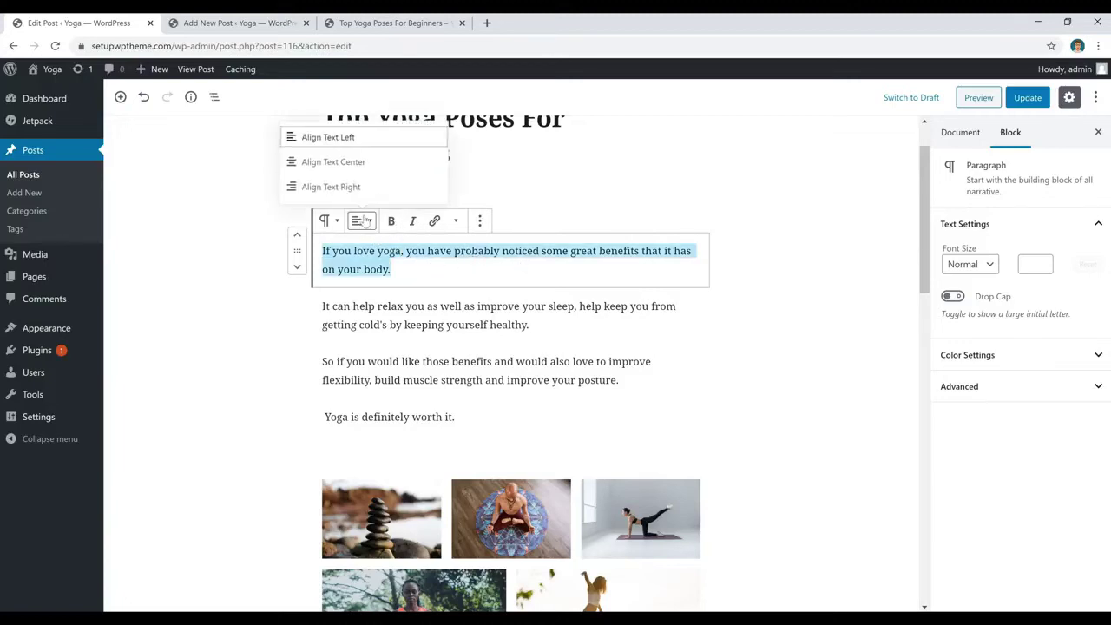
pyautogui.click(359, 165)
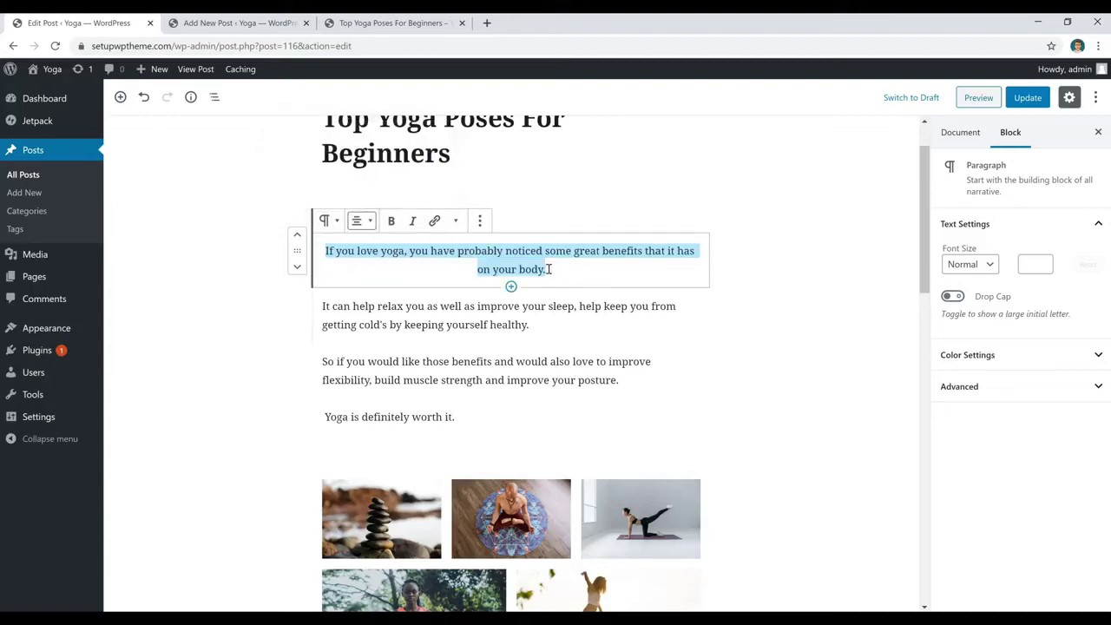
pyautogui.click(362, 221)
pyautogui.click(350, 134)
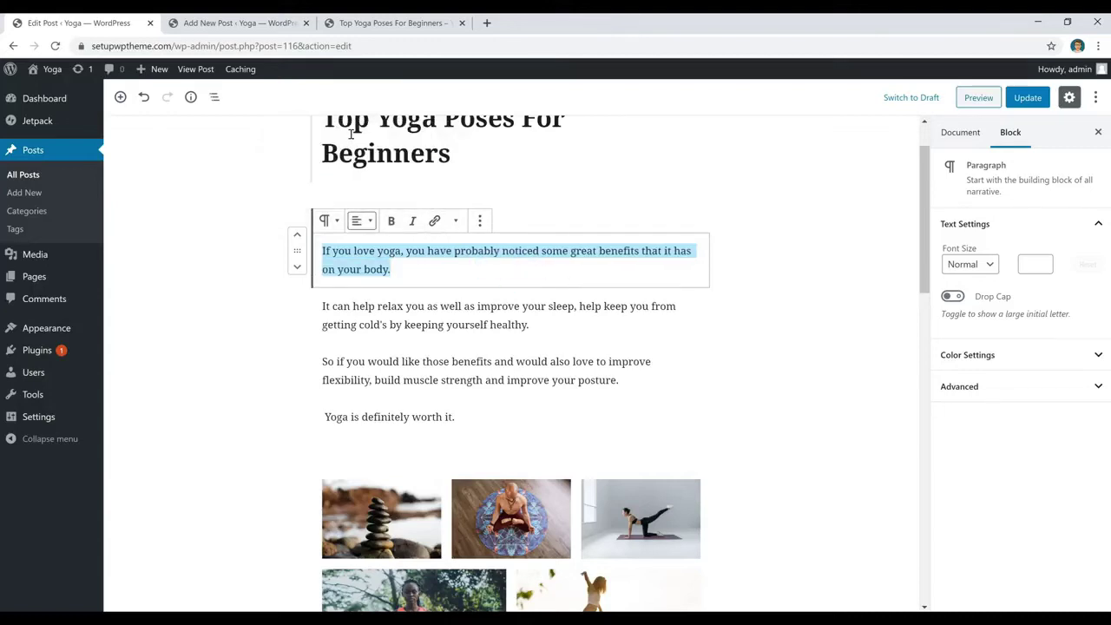
# Start a link on "love yoga" in the first paragraph and copy the address of the published "Top Yoga Poses For Beginners" page
pyautogui.click(445, 272)
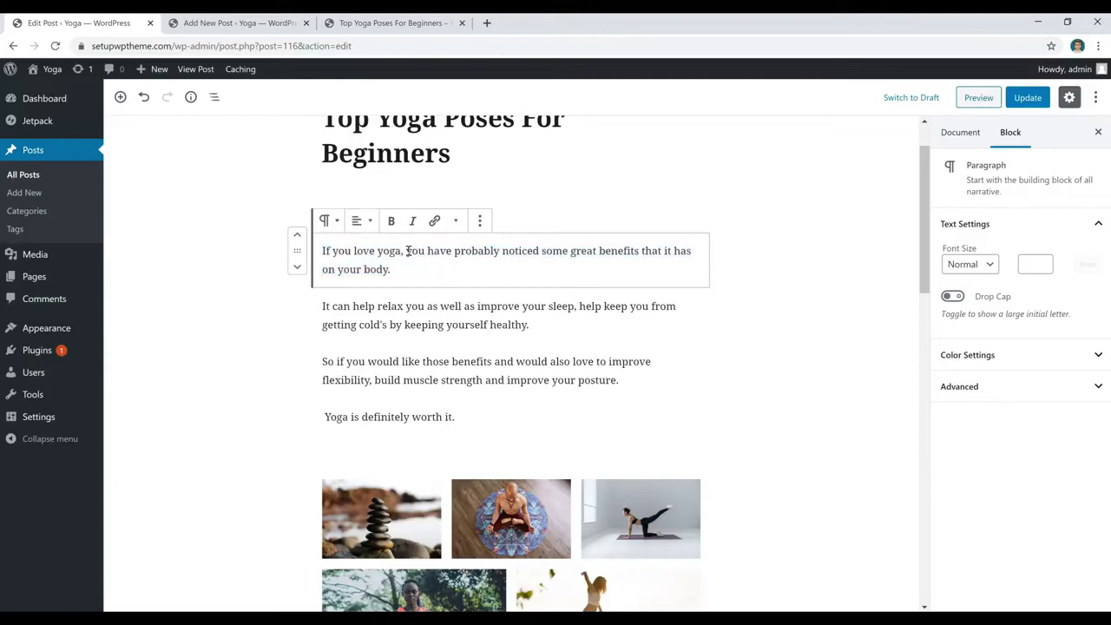
pyautogui.moveTo(401, 251); pyautogui.dragTo(365, 257)
pyautogui.click(436, 224)
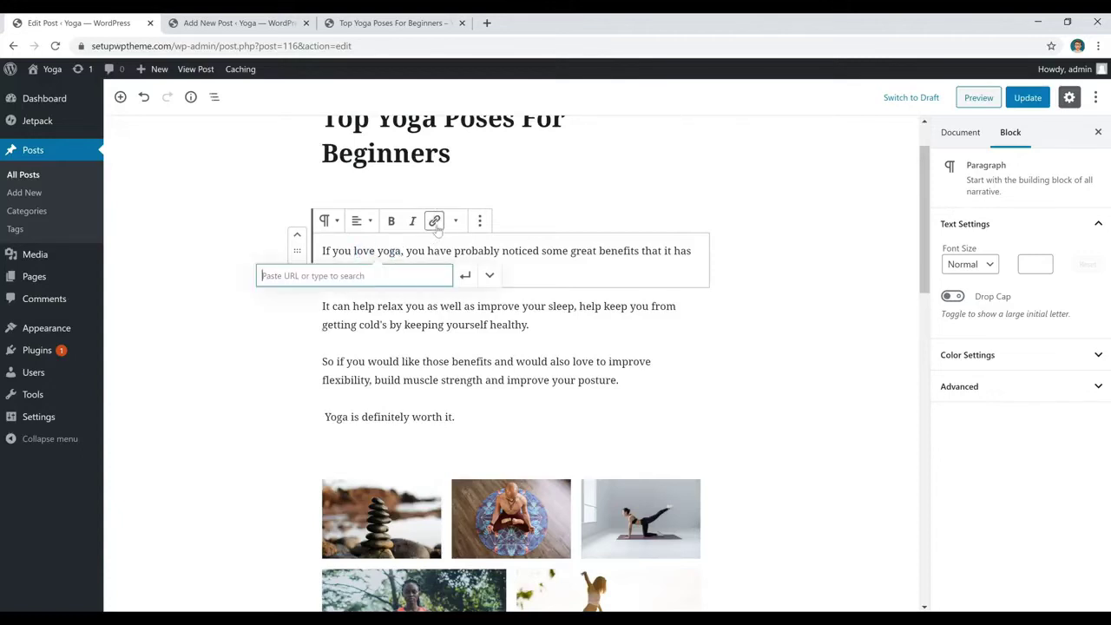
pyautogui.click(390, 25)
pyautogui.click(264, 46)
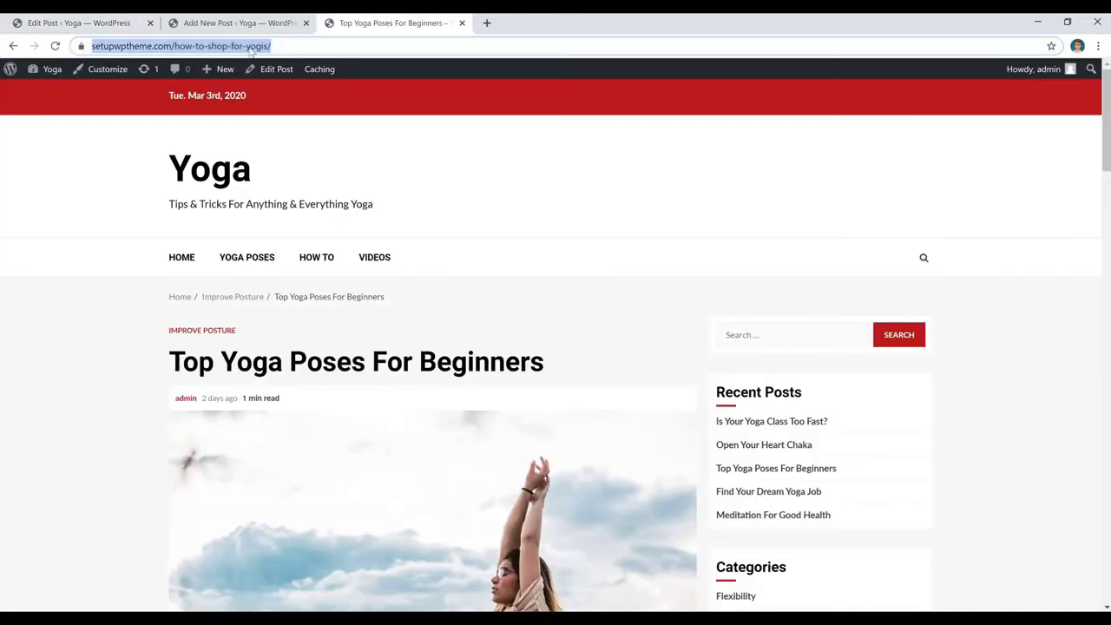
pyautogui.rightClick(250, 50)
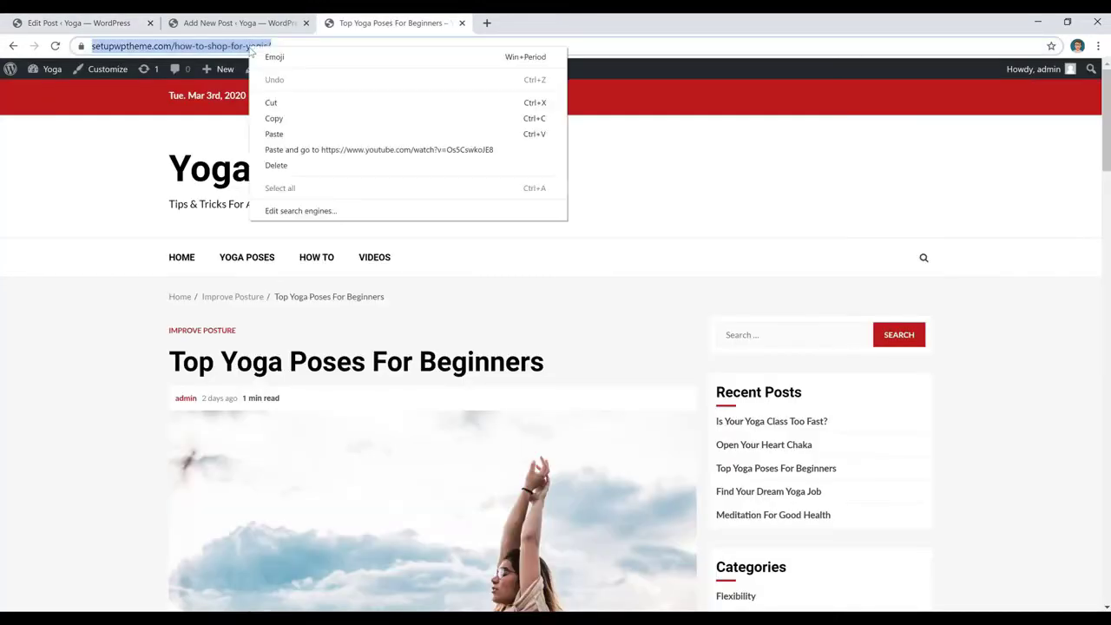
pyautogui.click(274, 118)
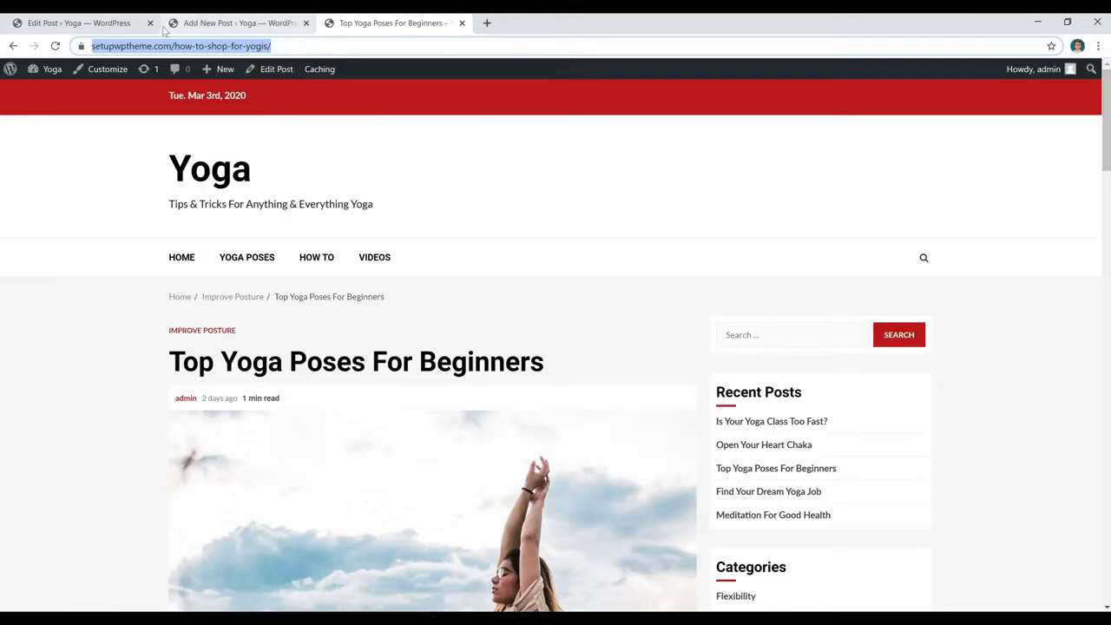
# Return to the post editor and link "love yoga" to the copied setupwptheme.com/how-to-shop-for-yogis/ address
pyautogui.click(217, 24)
pyautogui.click(131, 22)
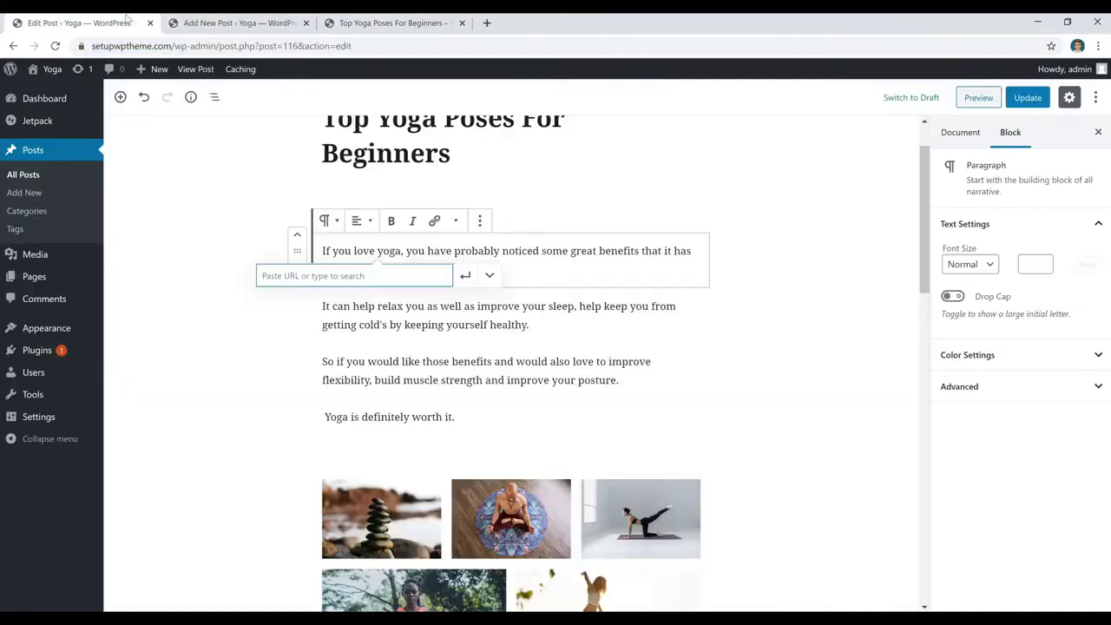
pyautogui.rightClick(345, 276)
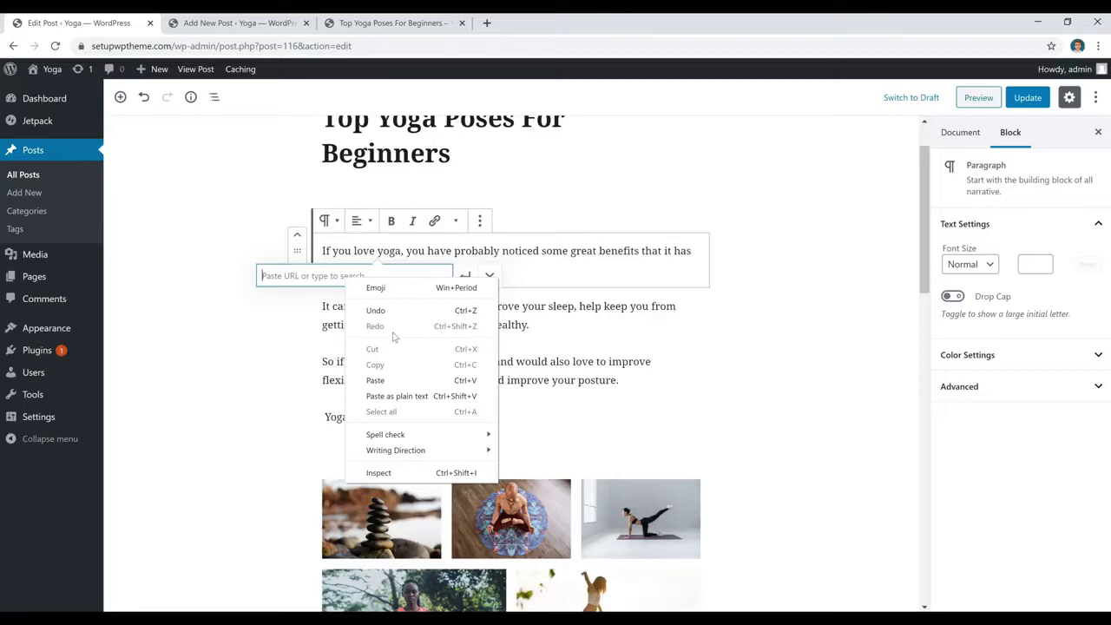
pyautogui.click(395, 382)
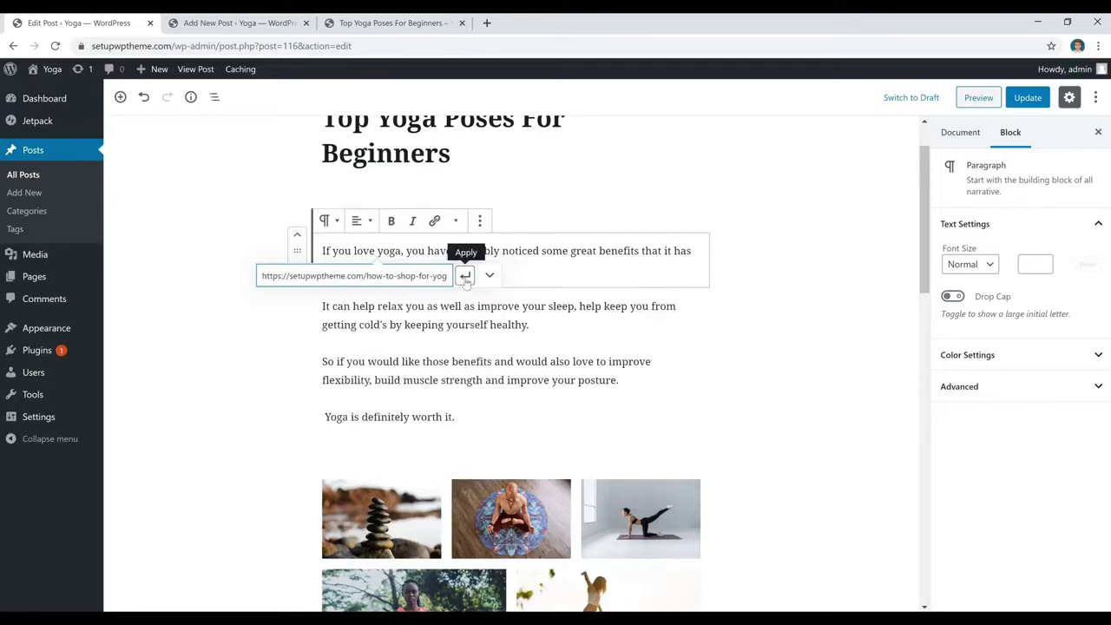
pyautogui.click(467, 276)
pyautogui.click(530, 272)
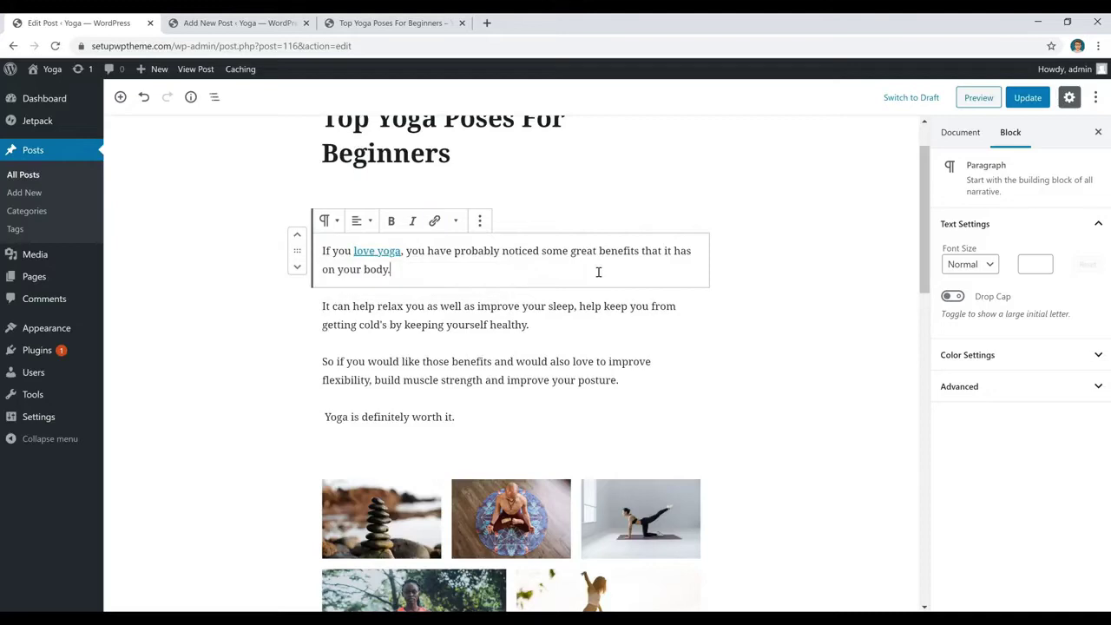
# Remove the link from "love yoga" in the first paragraph
pyautogui.click(390, 251)
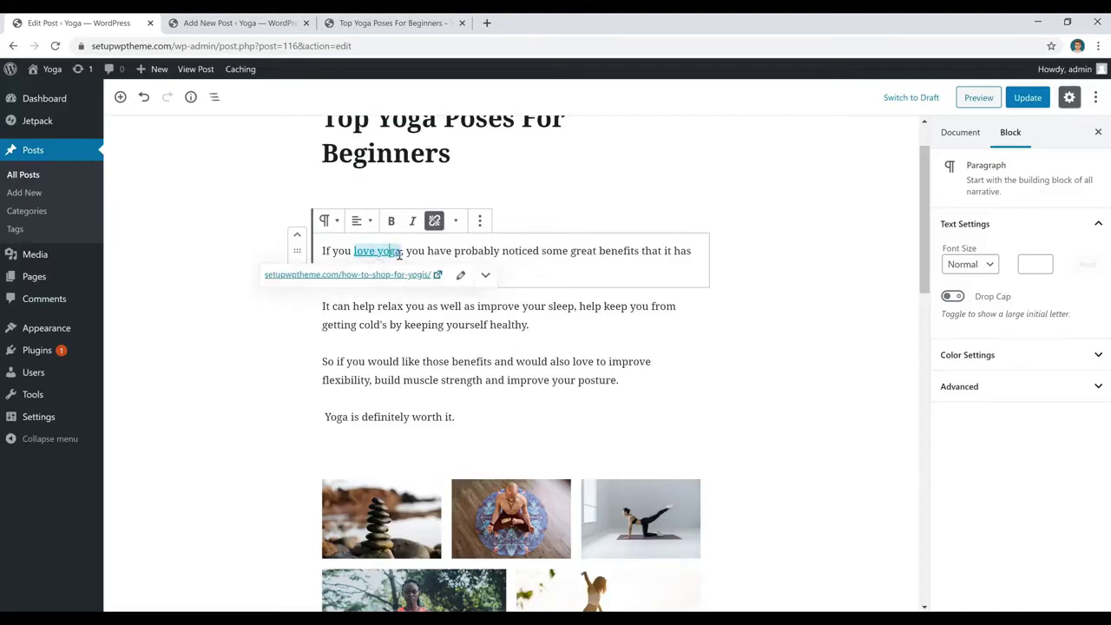
pyautogui.click(436, 224)
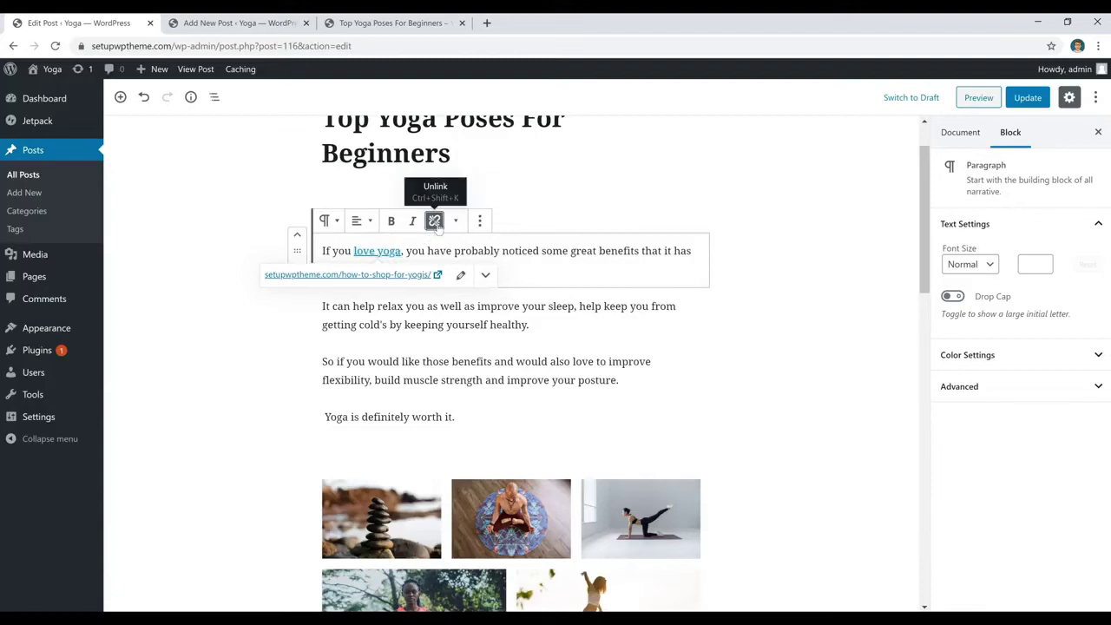
pyautogui.click(436, 222)
pyautogui.click(509, 275)
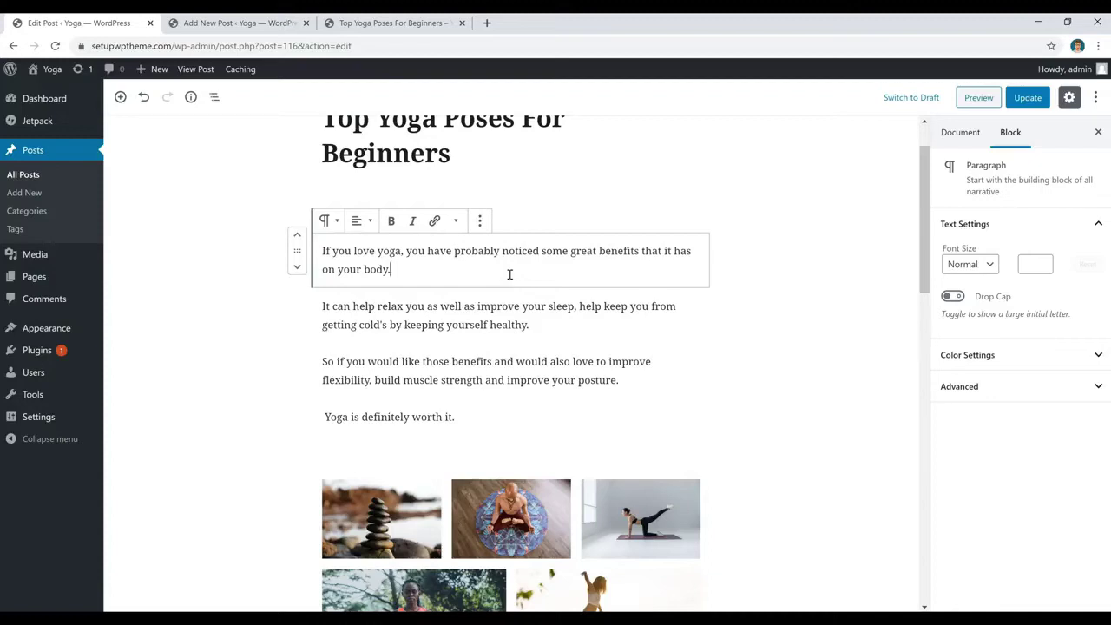
# Add an Image block from the common blocks directly below the post's first paragraph
pyautogui.press('Return')
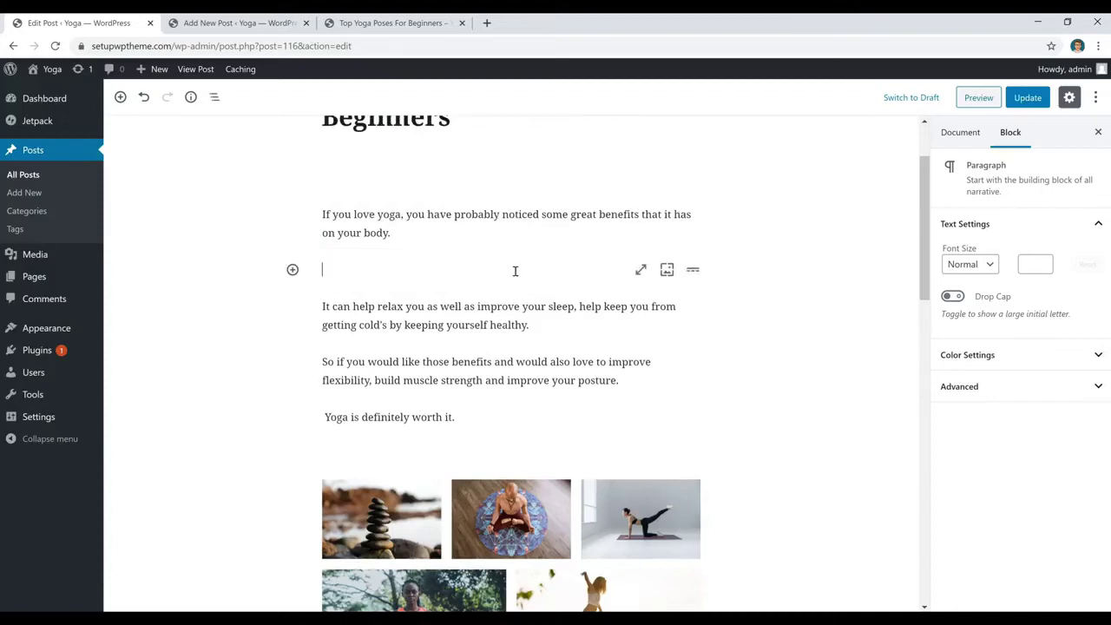
pyautogui.click(293, 269)
pyautogui.scroll(-1, 404, 451)
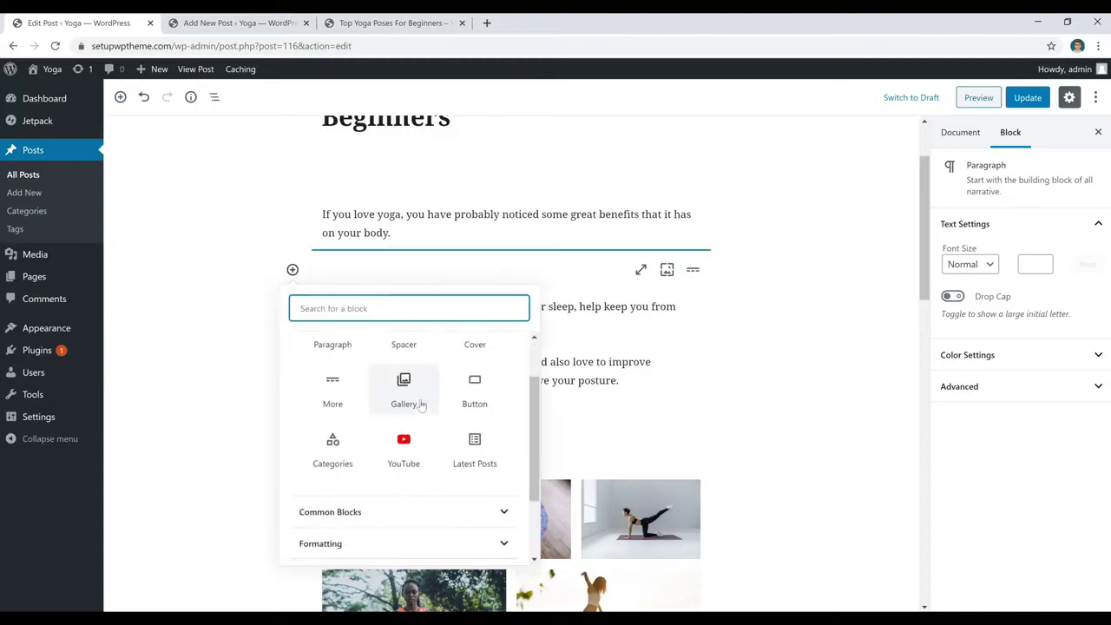
pyautogui.scroll(1, 442, 453)
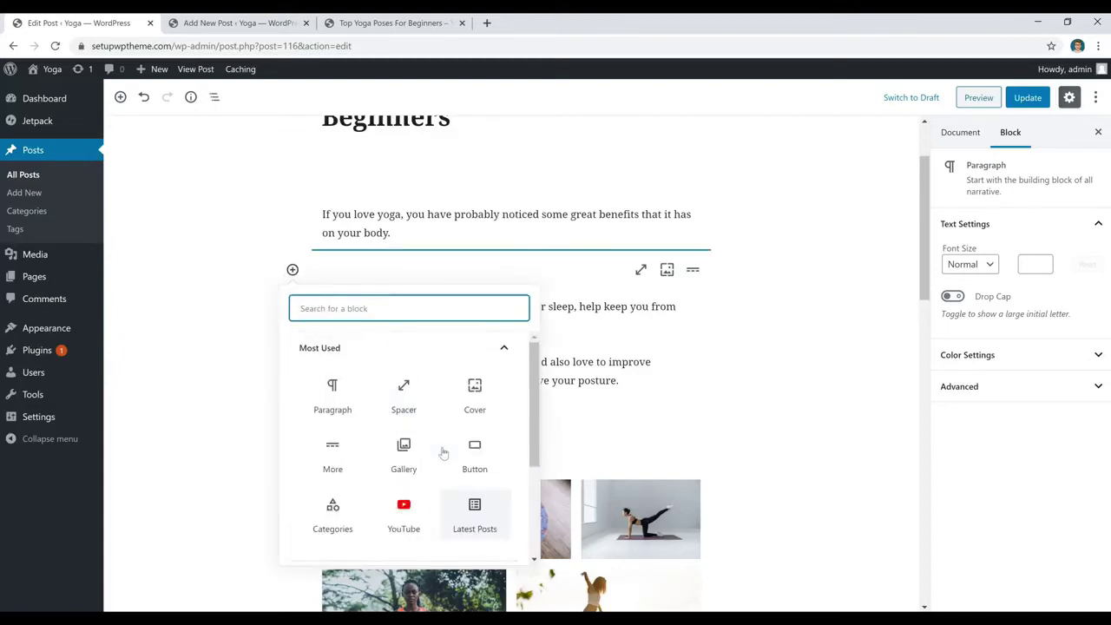
pyautogui.scroll(-2, 438, 457)
pyautogui.click(399, 450)
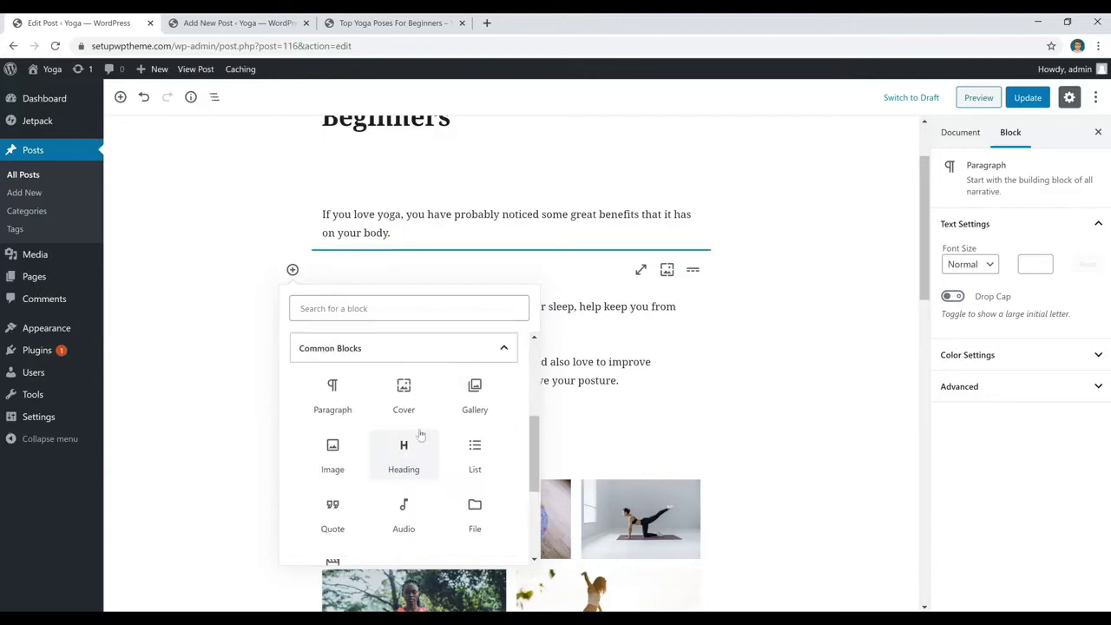
pyautogui.click(339, 458)
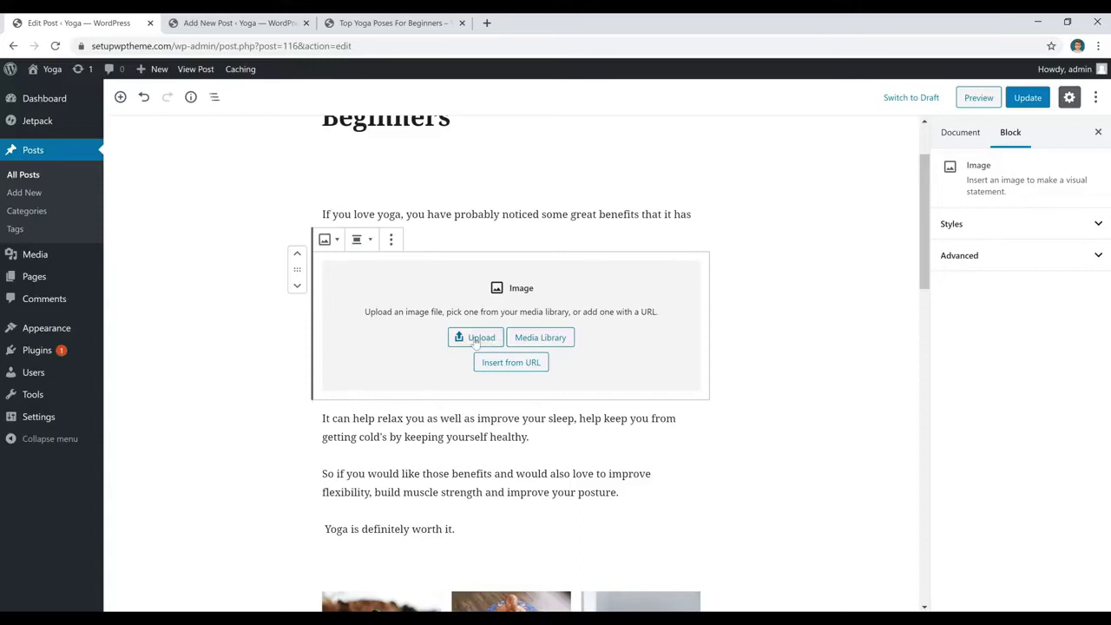
# Upload the stacked-stones photo pexels-photo-355863 from the Desktop into the image block
pyautogui.click(475, 340)
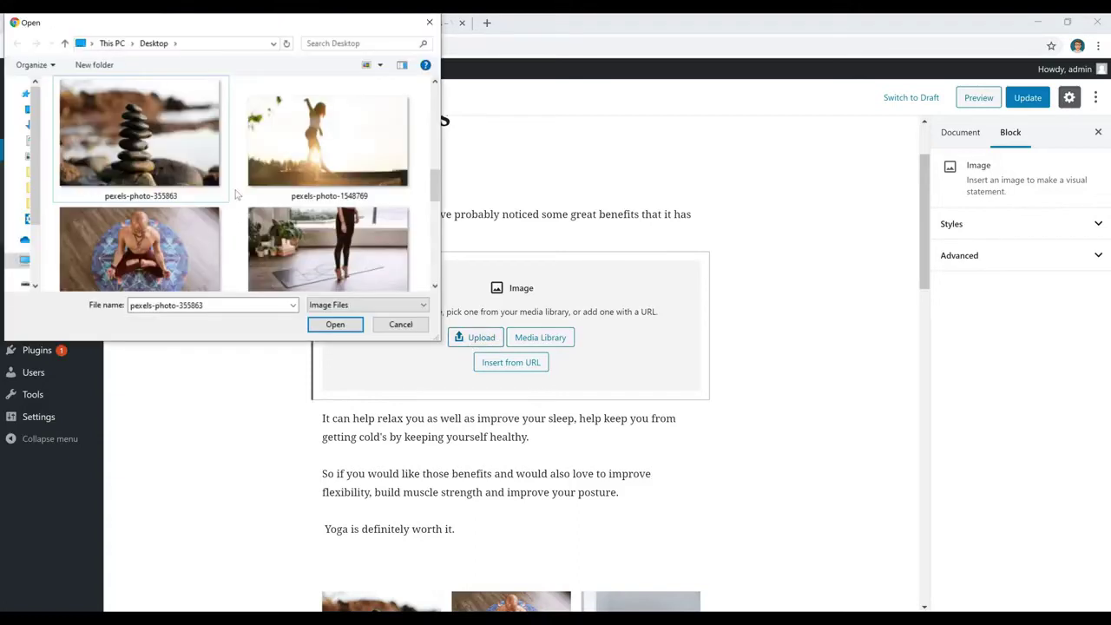
pyautogui.click(170, 148)
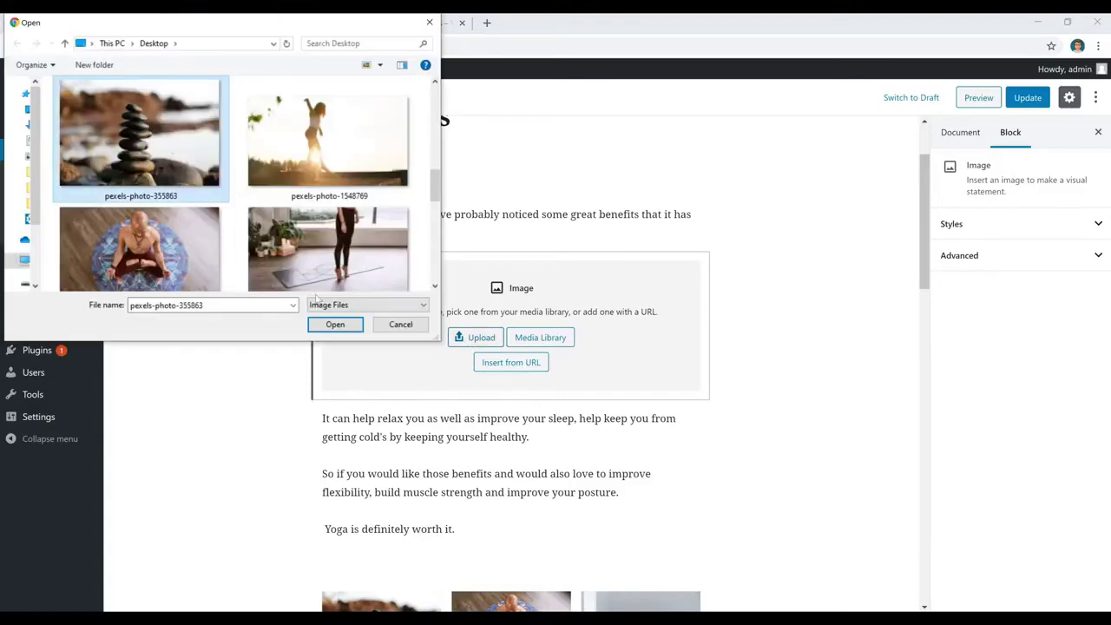
pyautogui.click(335, 325)
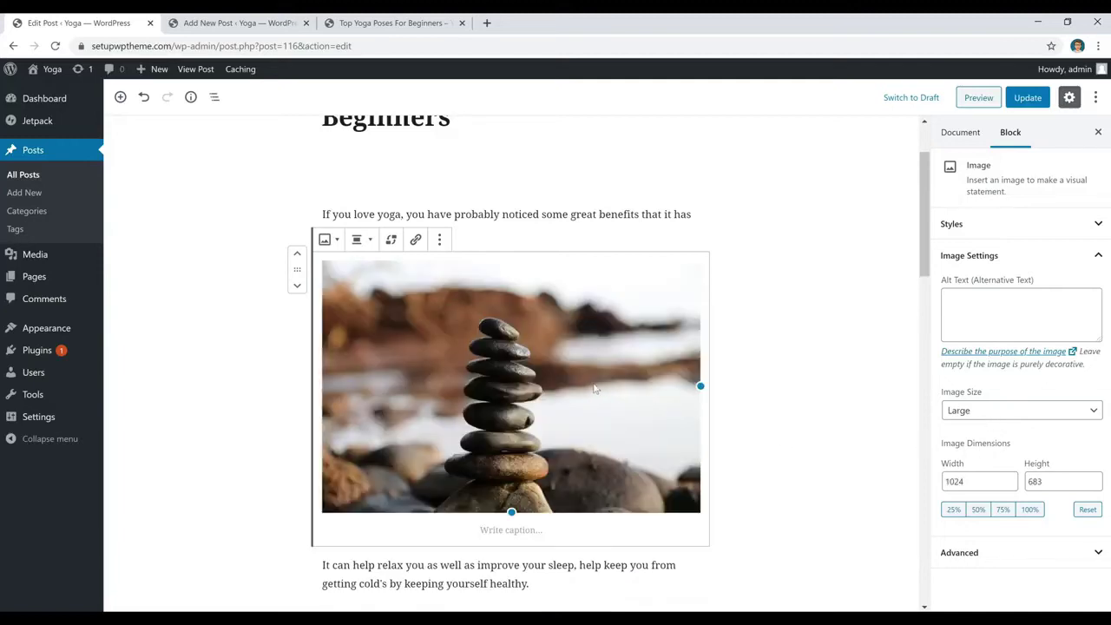
# Set the stacked-stones image to Medium size and align it to the centre
pyautogui.click(988, 412)
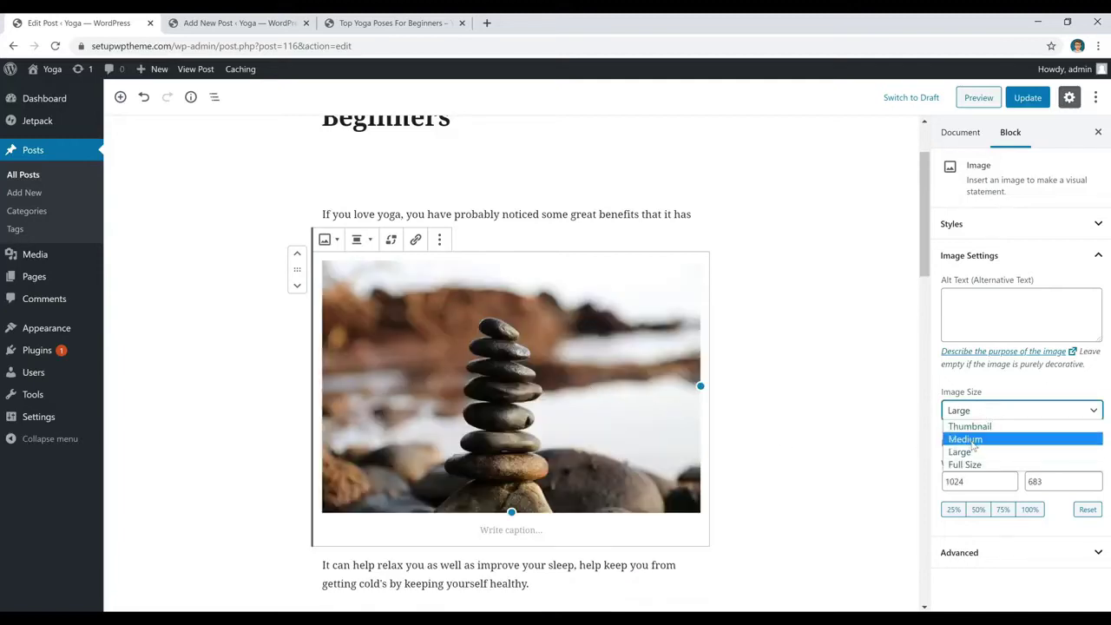
pyautogui.click(975, 440)
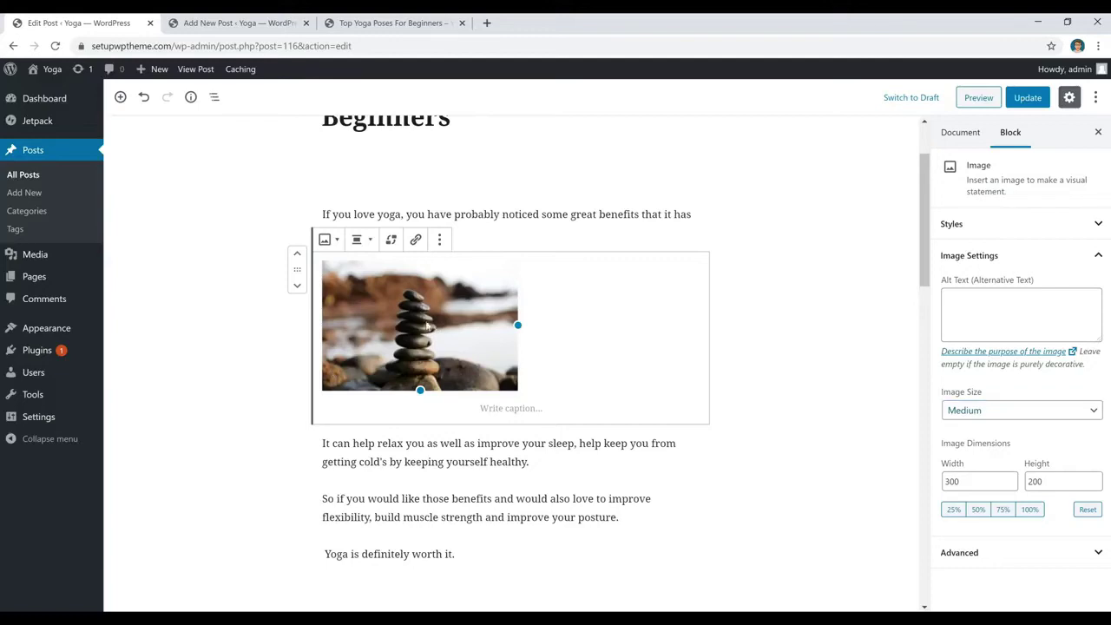
pyautogui.click(362, 240)
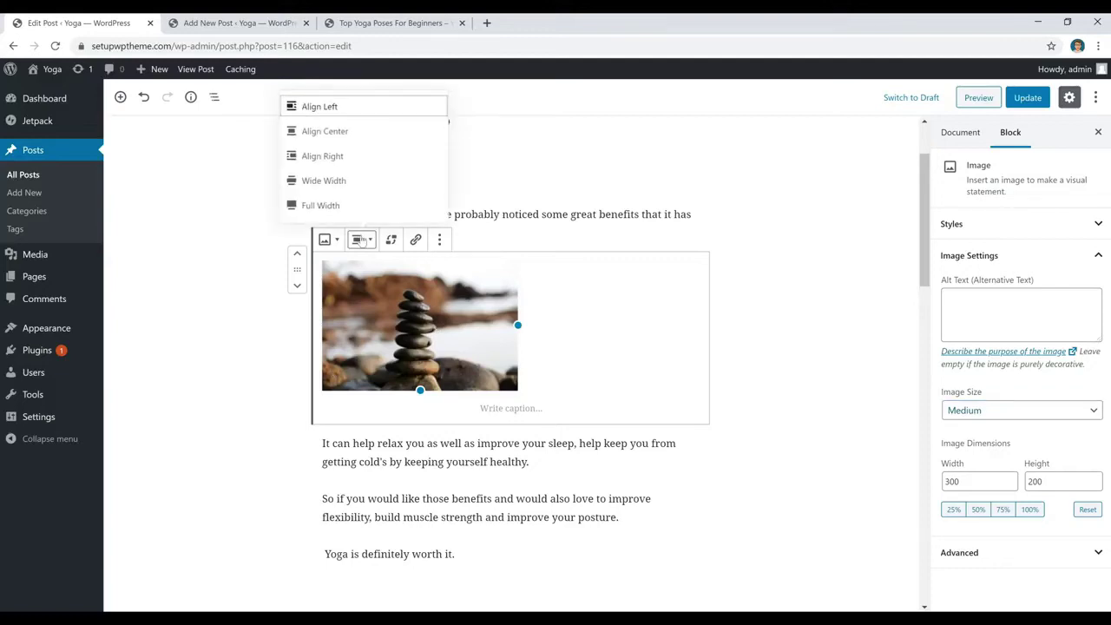
pyautogui.click(356, 131)
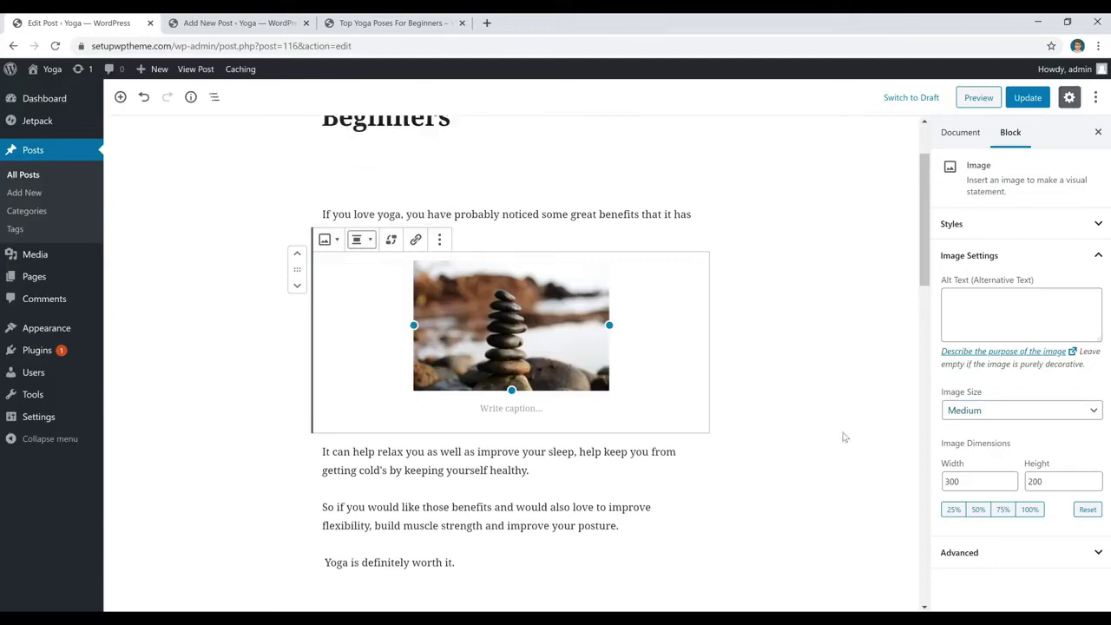
# Try the stacked-stones image at Full Size and delete the image block from the post
pyautogui.click(981, 414)
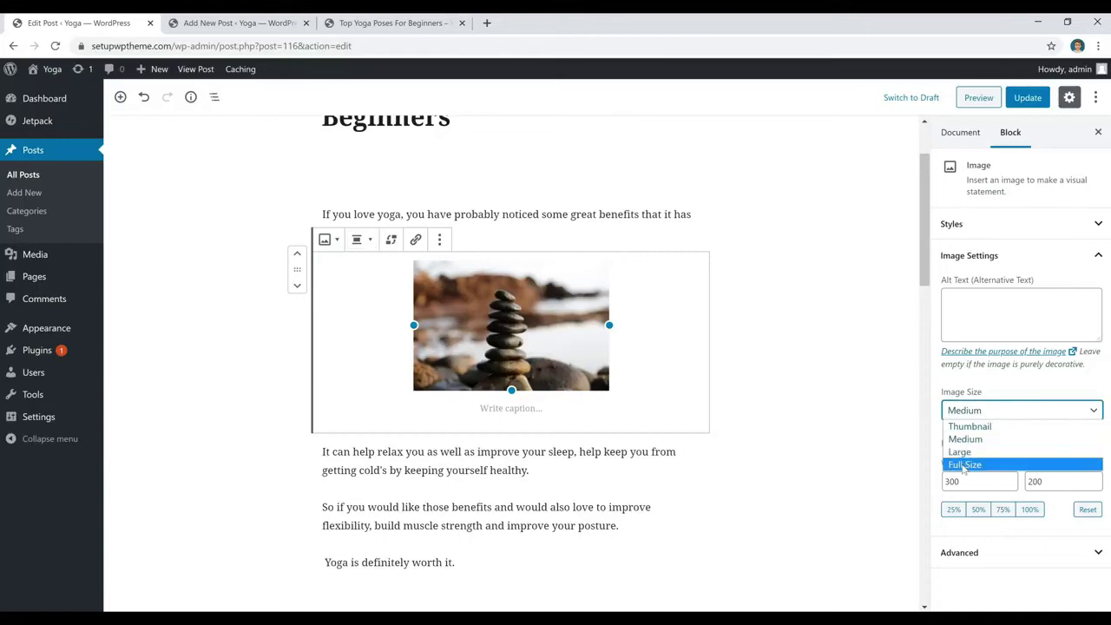
pyautogui.click(963, 464)
pyautogui.click(582, 340)
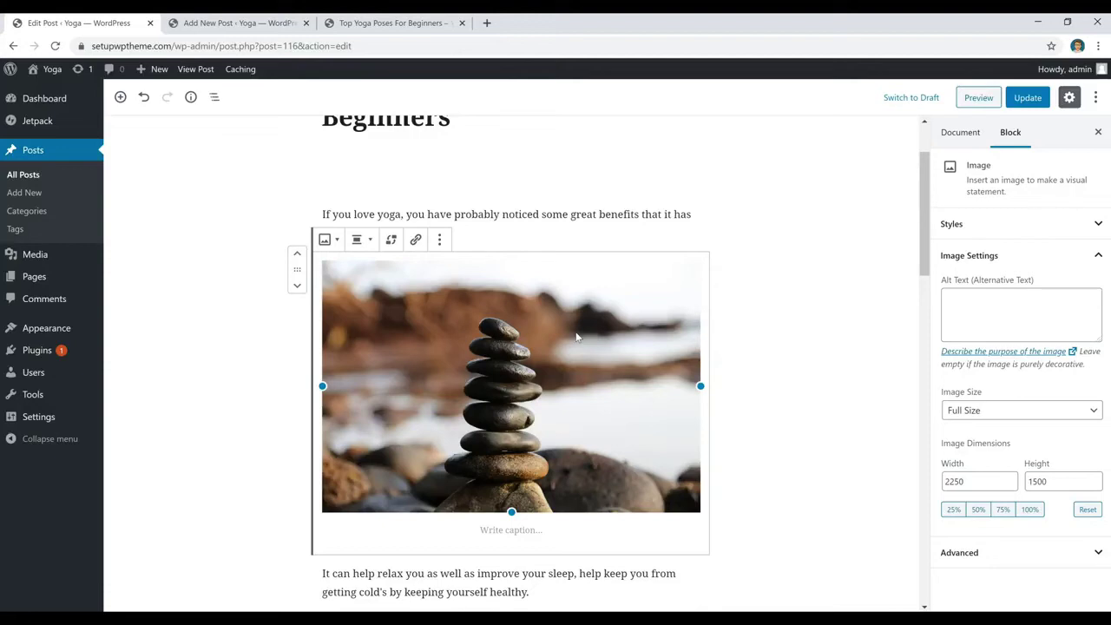
pyautogui.press('BackSpace')
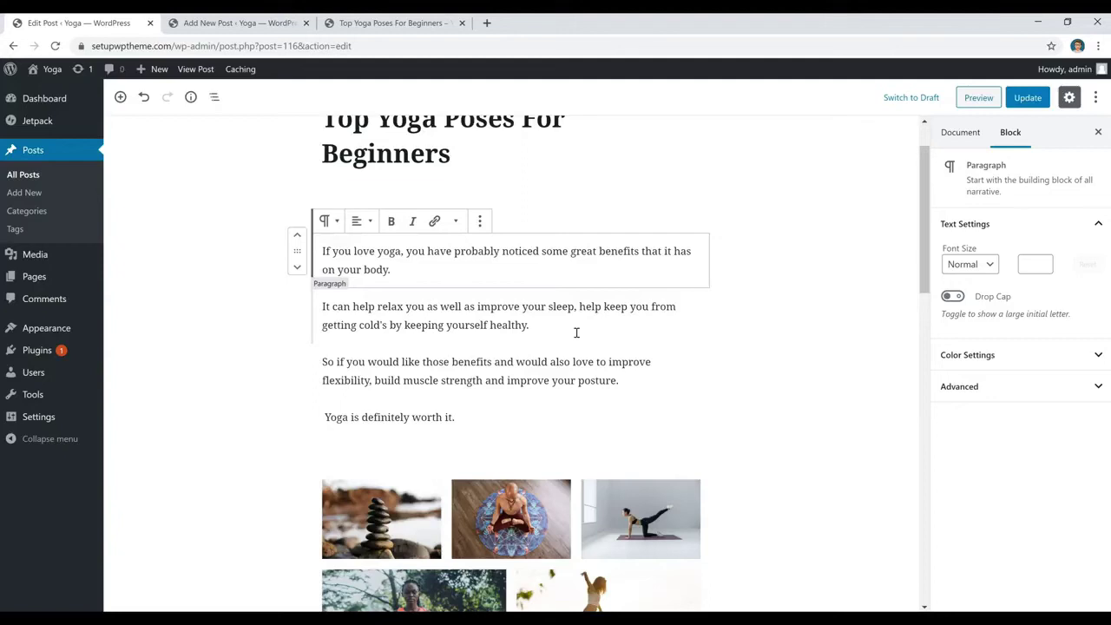
pyautogui.scroll(1, 575, 332)
pyautogui.click(586, 381)
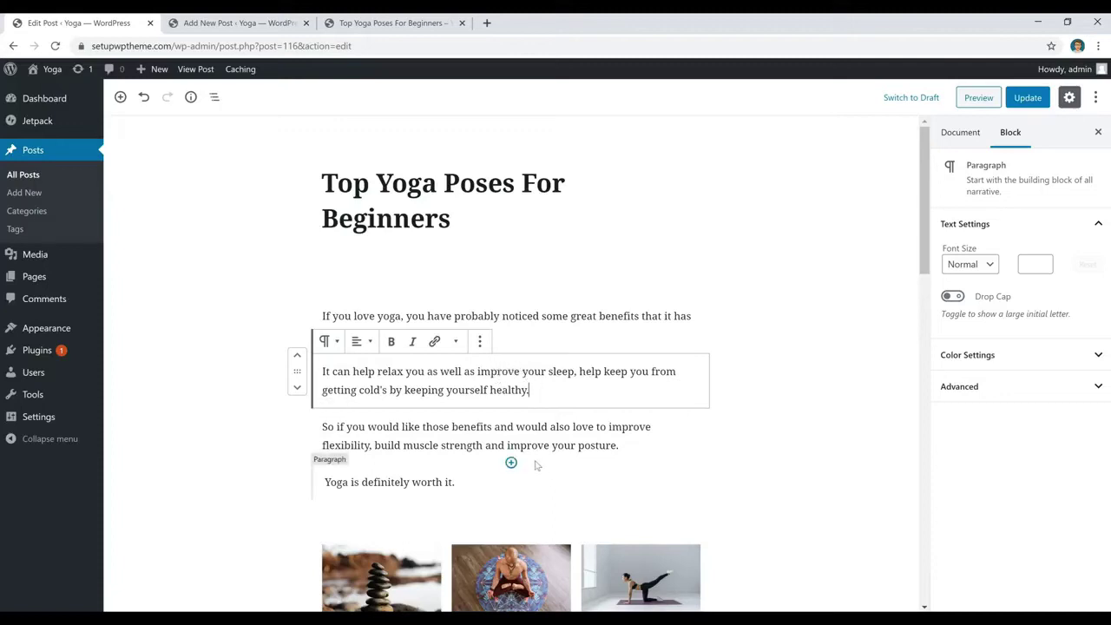
pyautogui.click(433, 345)
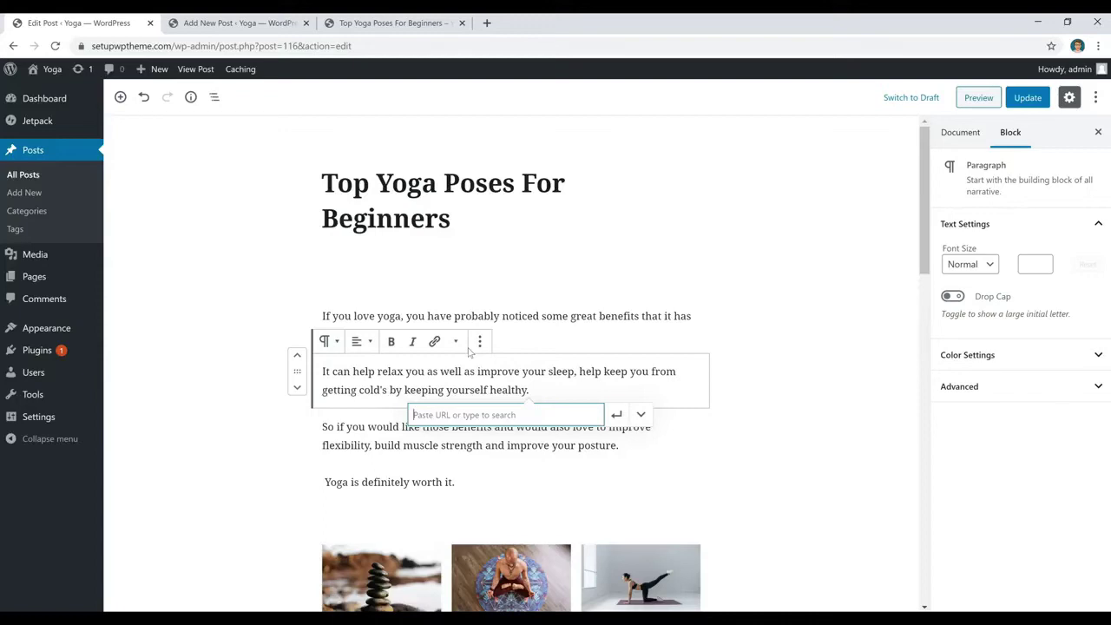
pyautogui.click(587, 288)
# Try a height of 50 pixels on the spacer above the first paragraph and restore its height to 25 pixels
pyautogui.click(581, 281)
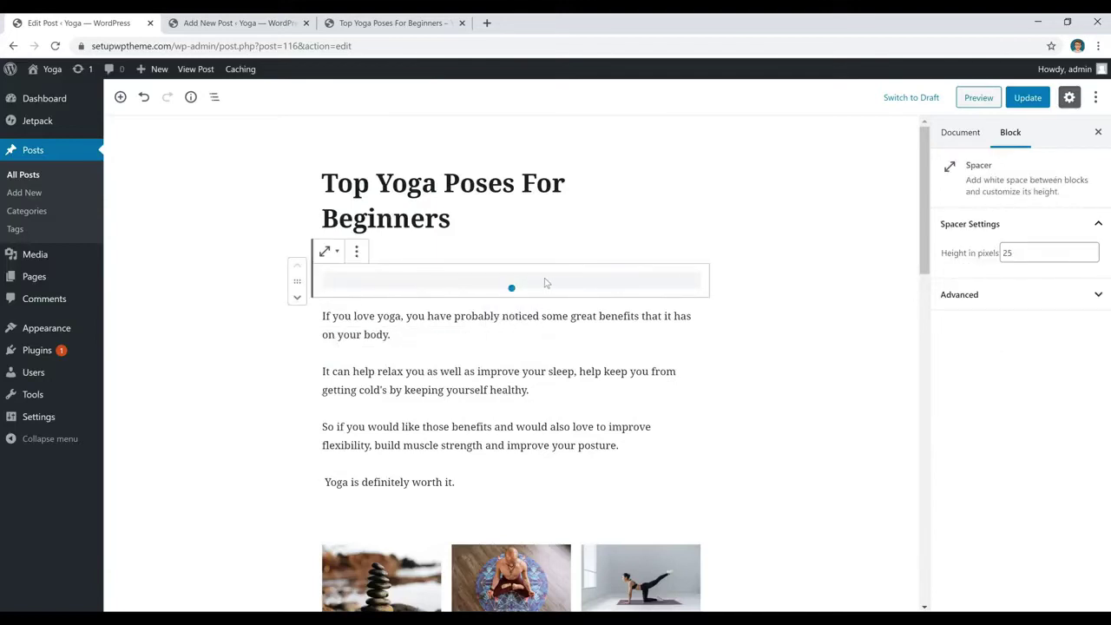
pyautogui.moveTo(1018, 252); pyautogui.dragTo(960, 266)
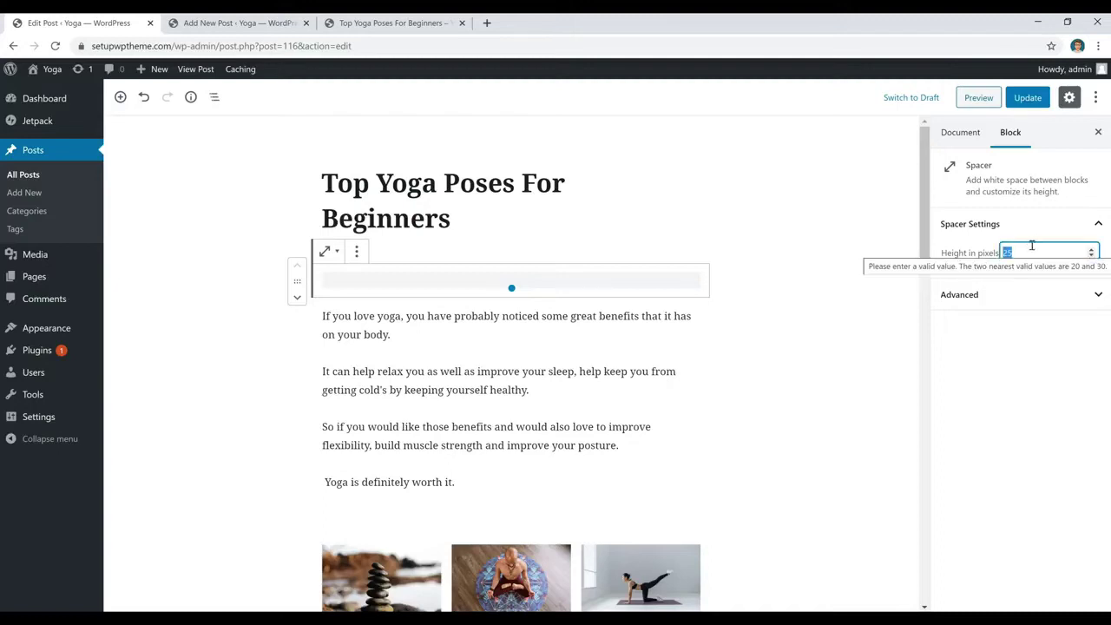
pyautogui.write('50')
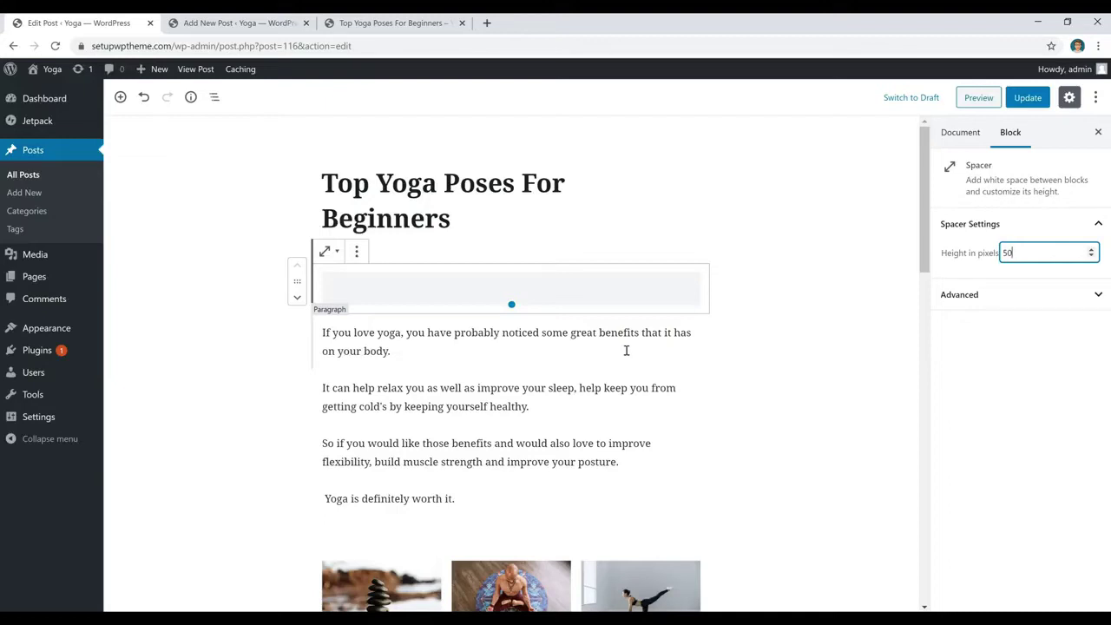
pyautogui.doubleClick(1004, 252)
pyautogui.write('30')
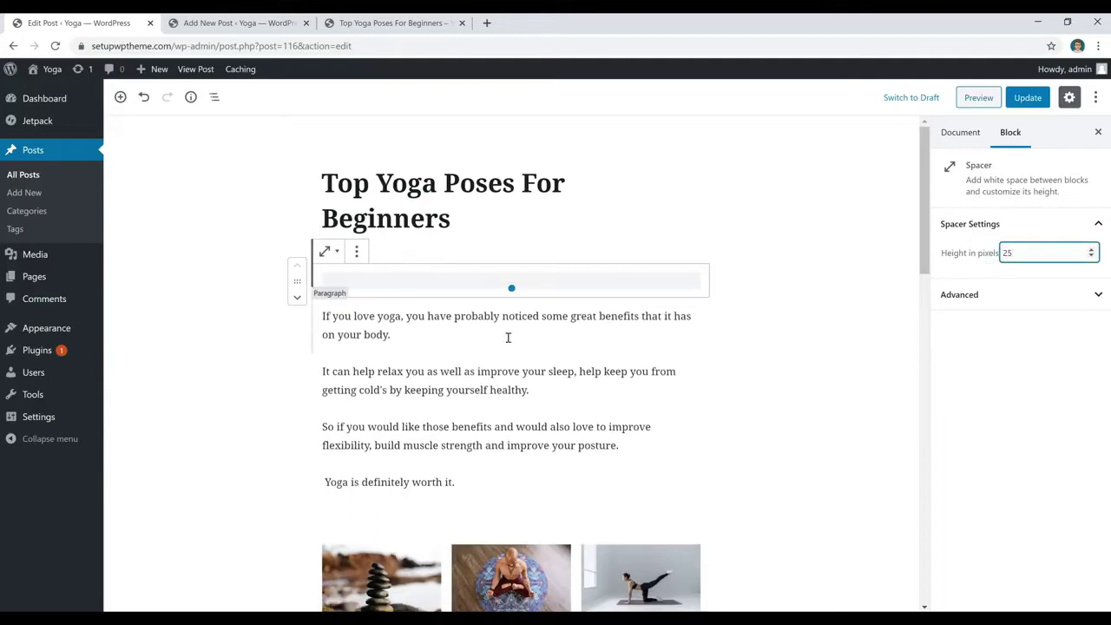
# Insert a spacer block below the first paragraph of the post and delete it again
pyautogui.click(505, 336)
pyautogui.click(510, 350)
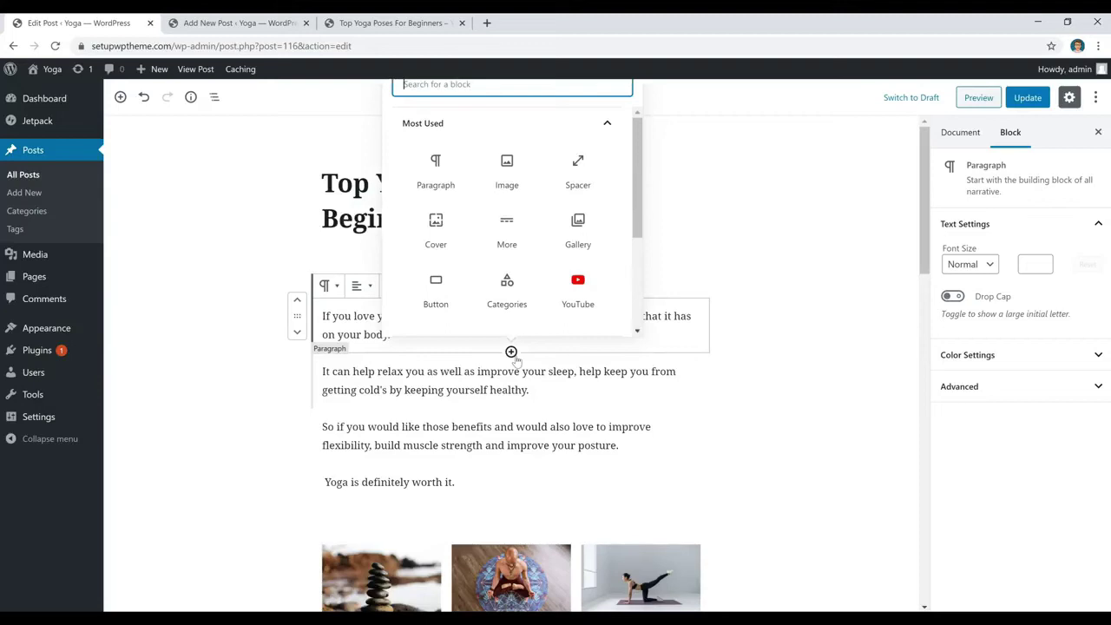
pyautogui.write('spacer')
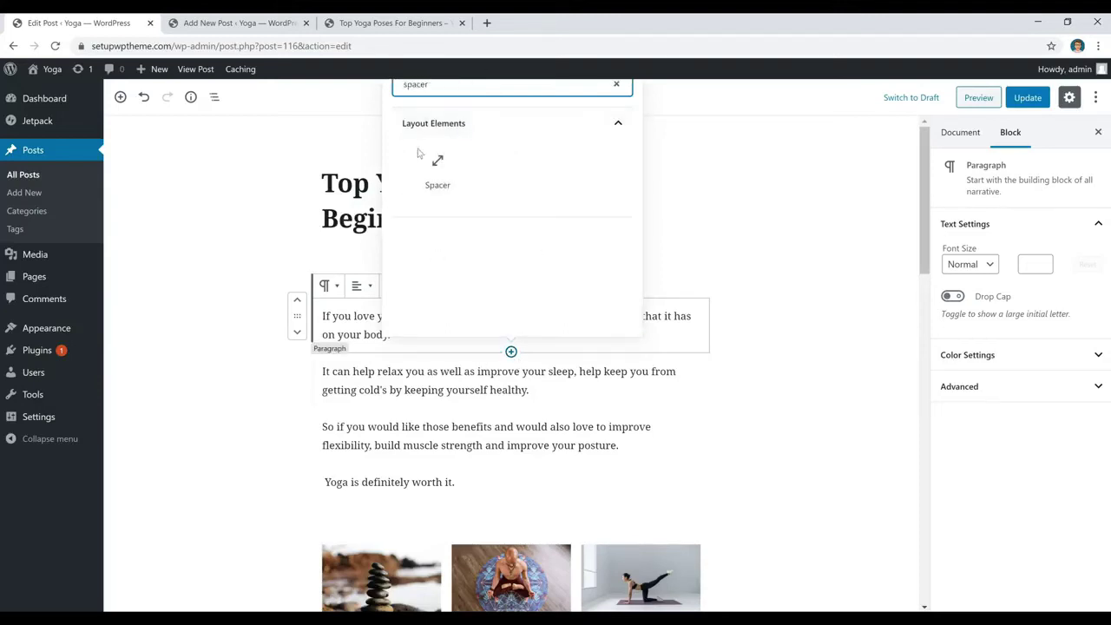
pyautogui.click(427, 184)
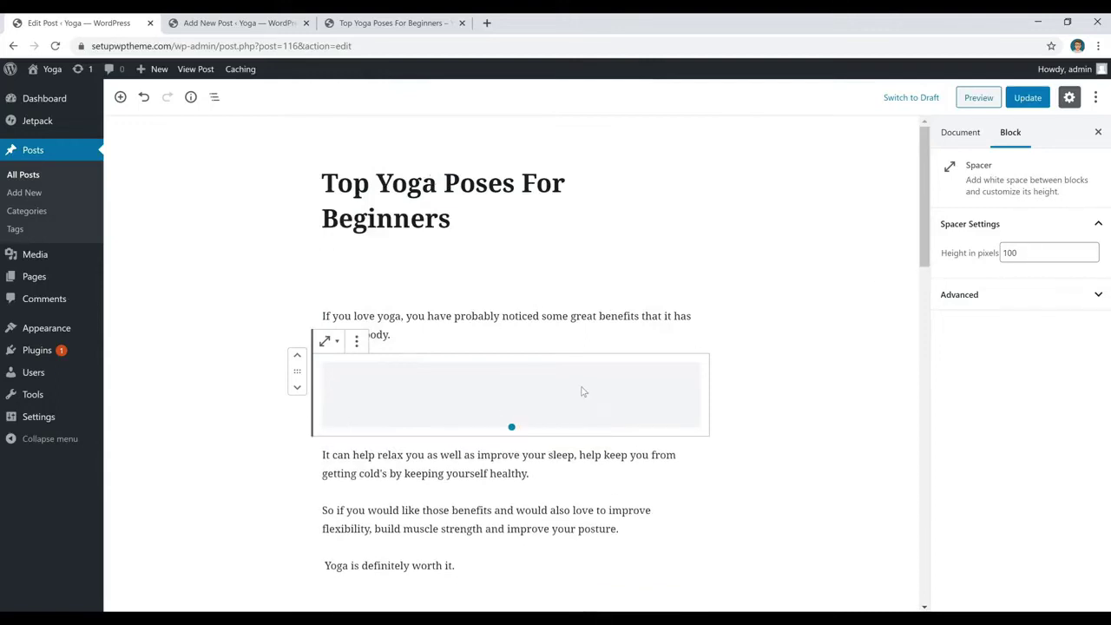
pyautogui.press('BackSpace')
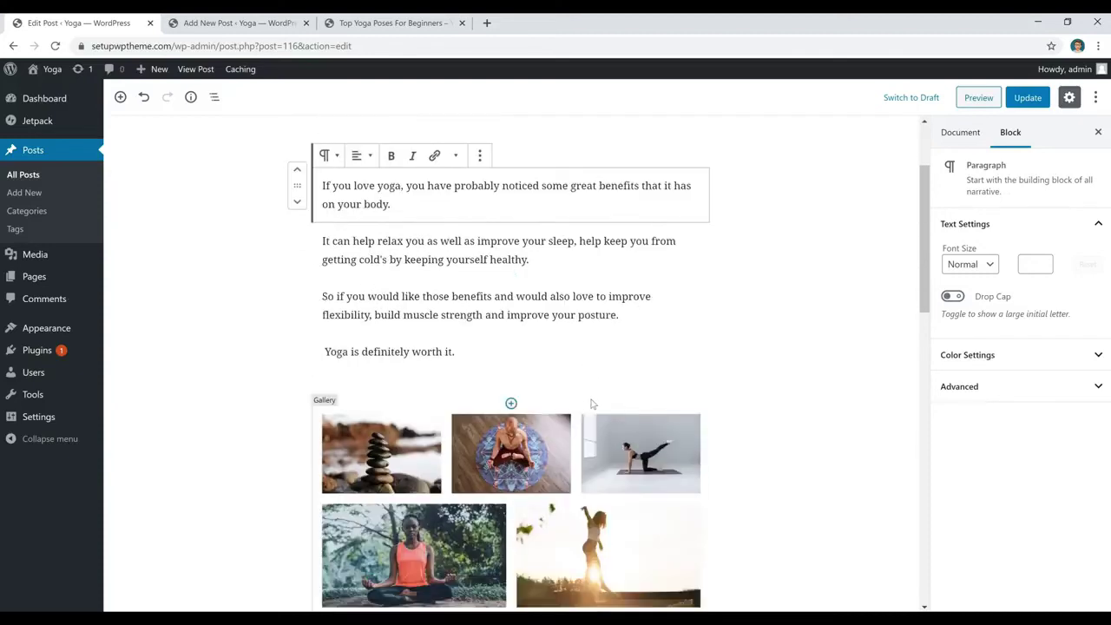
# Insert a gallery block directly below the paragraph "Yoga is definitely worth it."
pyautogui.scroll(-3, 586, 398)
pyautogui.click(512, 356)
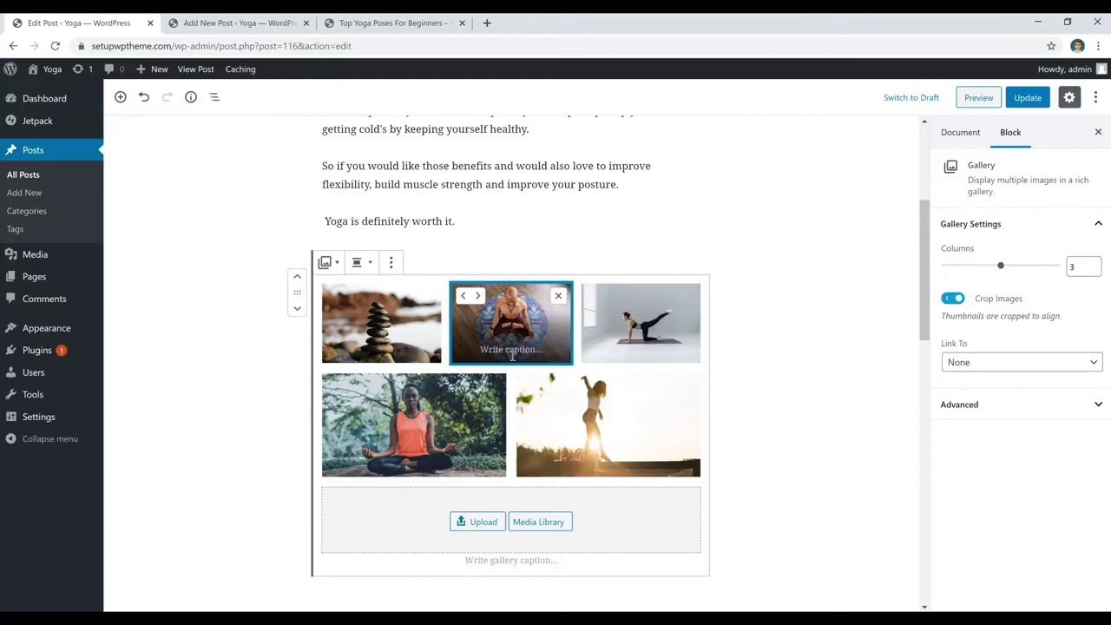
pyautogui.click(483, 222)
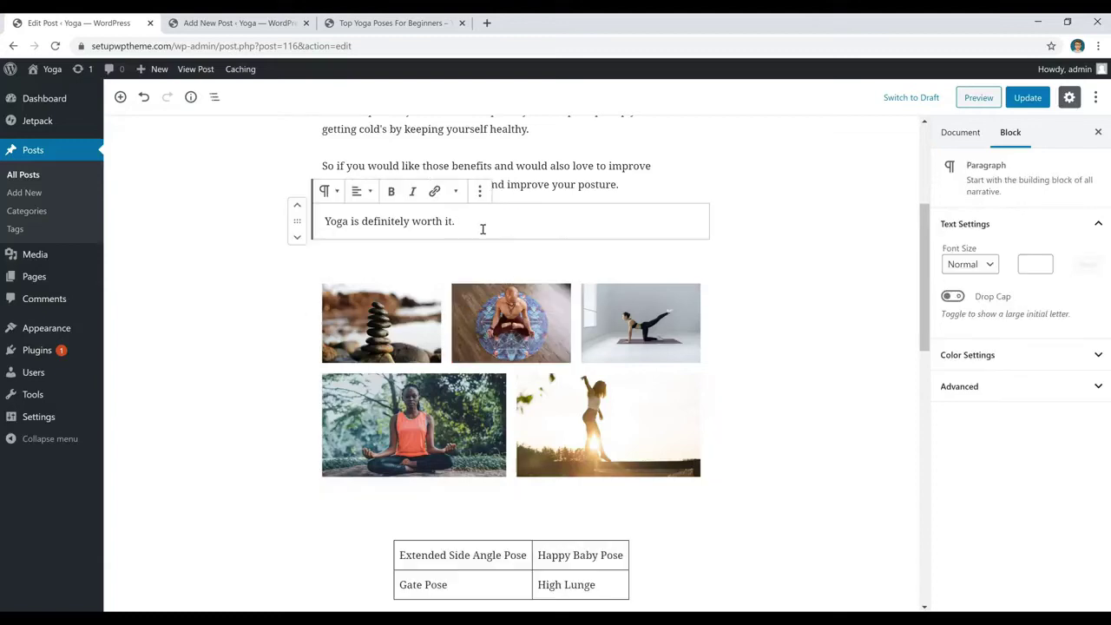
pyautogui.press('Return')
pyautogui.click(293, 222)
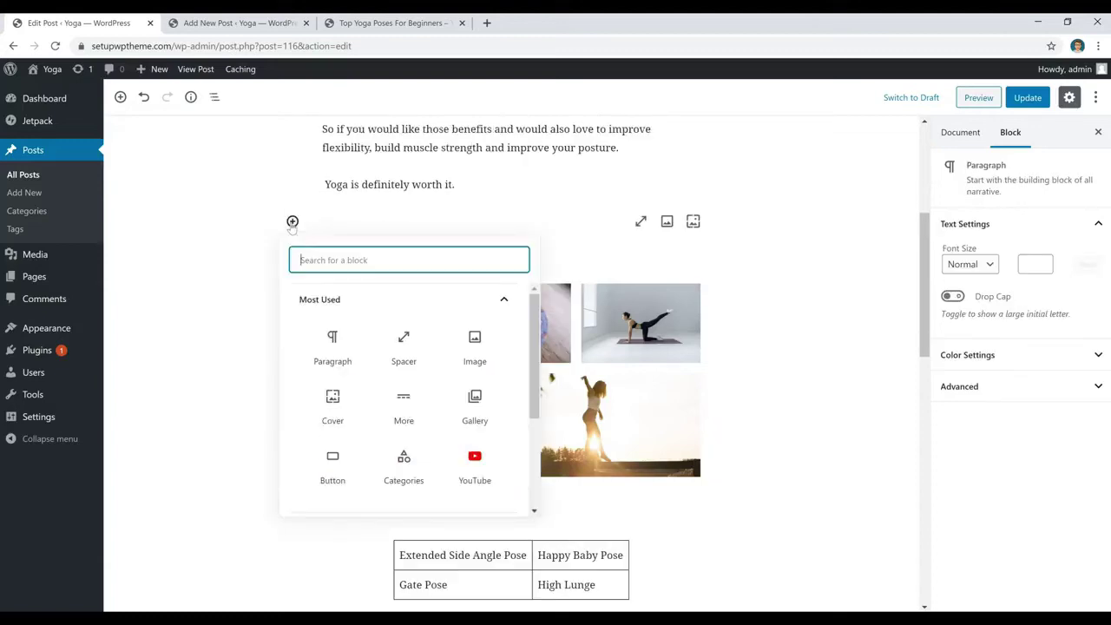
pyautogui.click(478, 408)
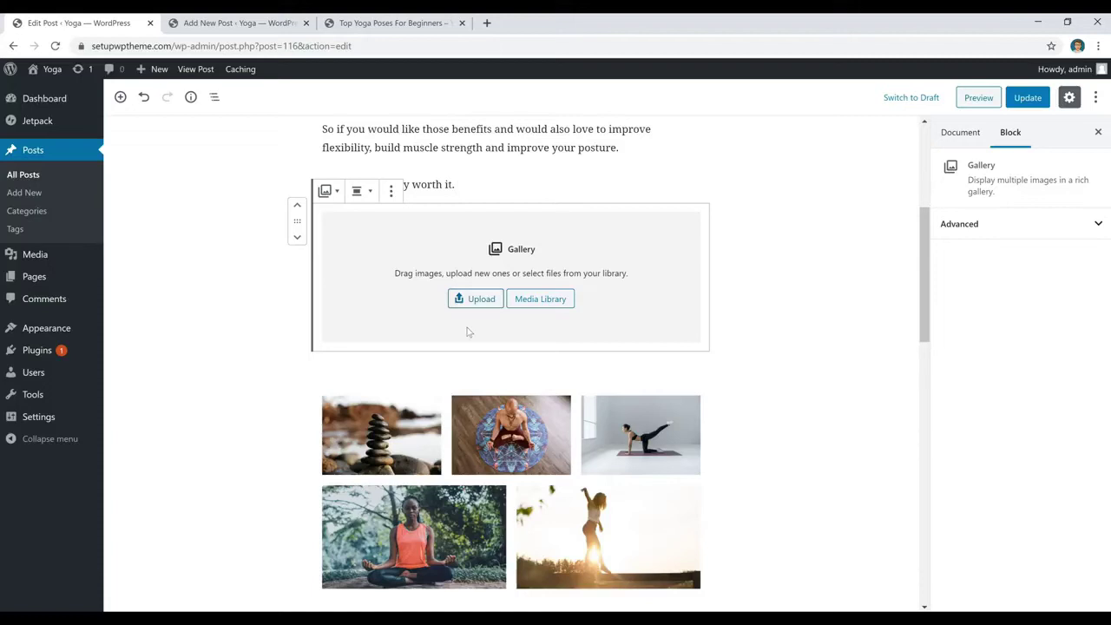
# Create a table block with 2 columns and 2 rows below the existing table of pose names and try its cells
pyautogui.scroll(-2, 487, 390)
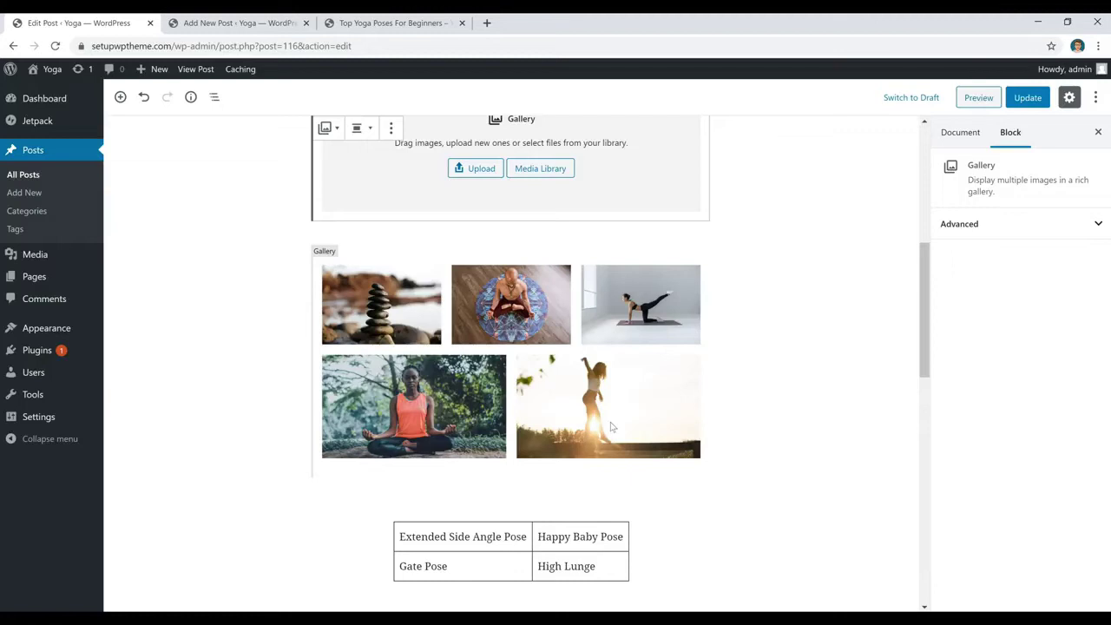
pyautogui.scroll(-3, 610, 427)
pyautogui.click(769, 298)
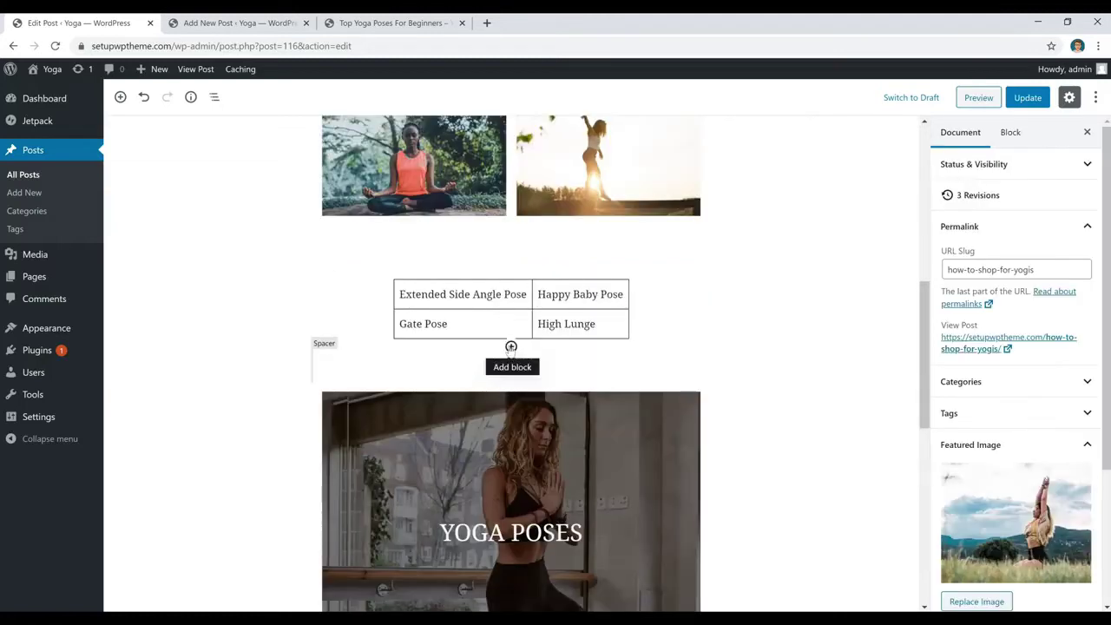
pyautogui.click(511, 348)
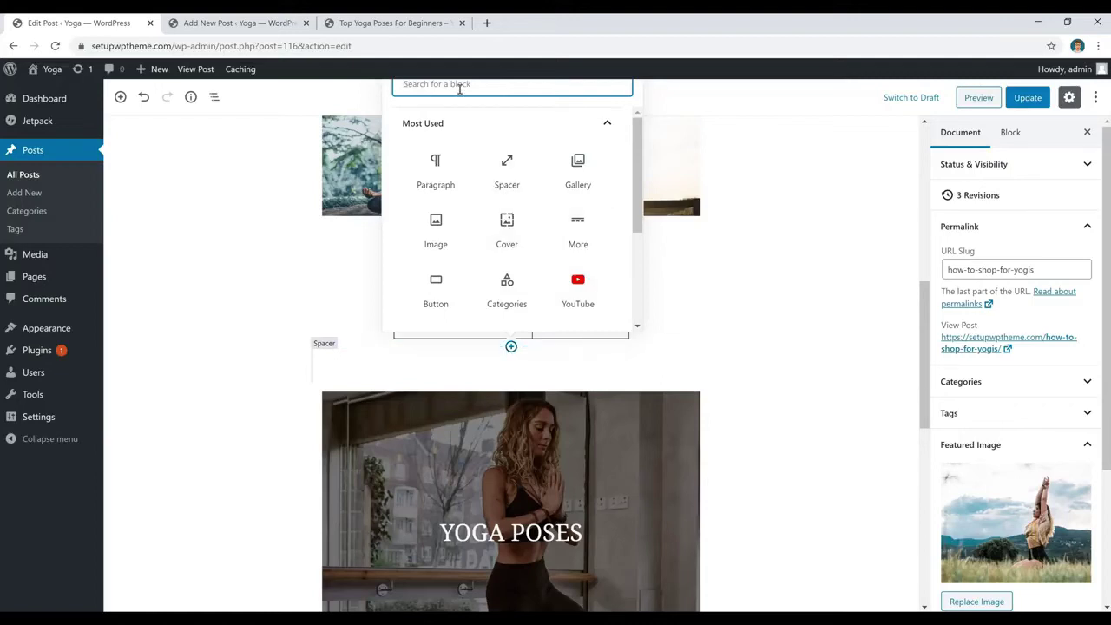
pyautogui.write('table')
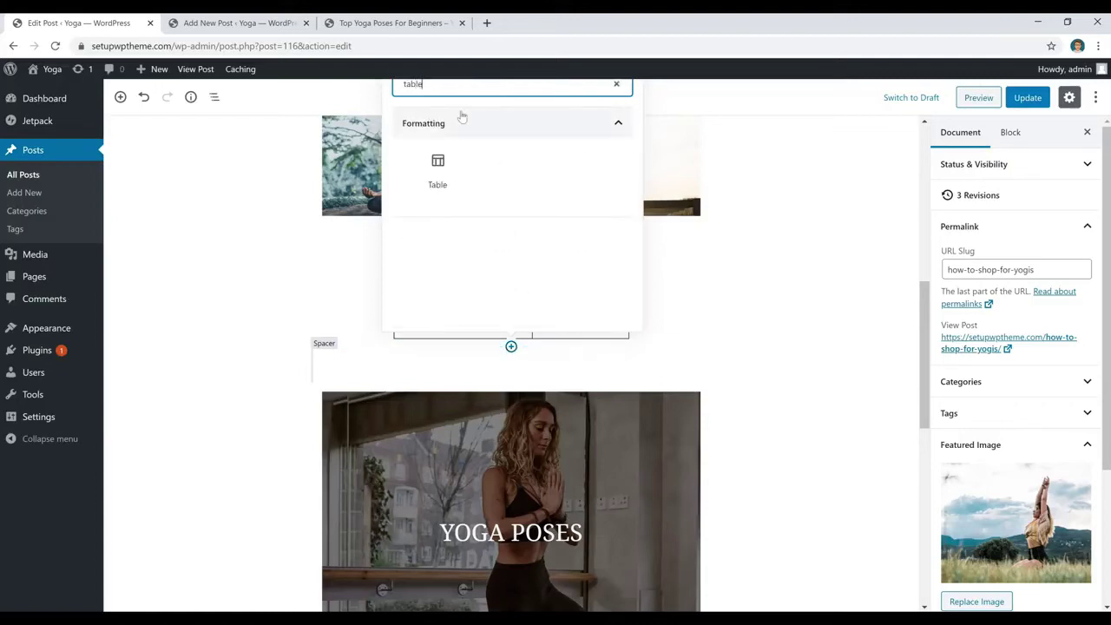
pyautogui.click(443, 170)
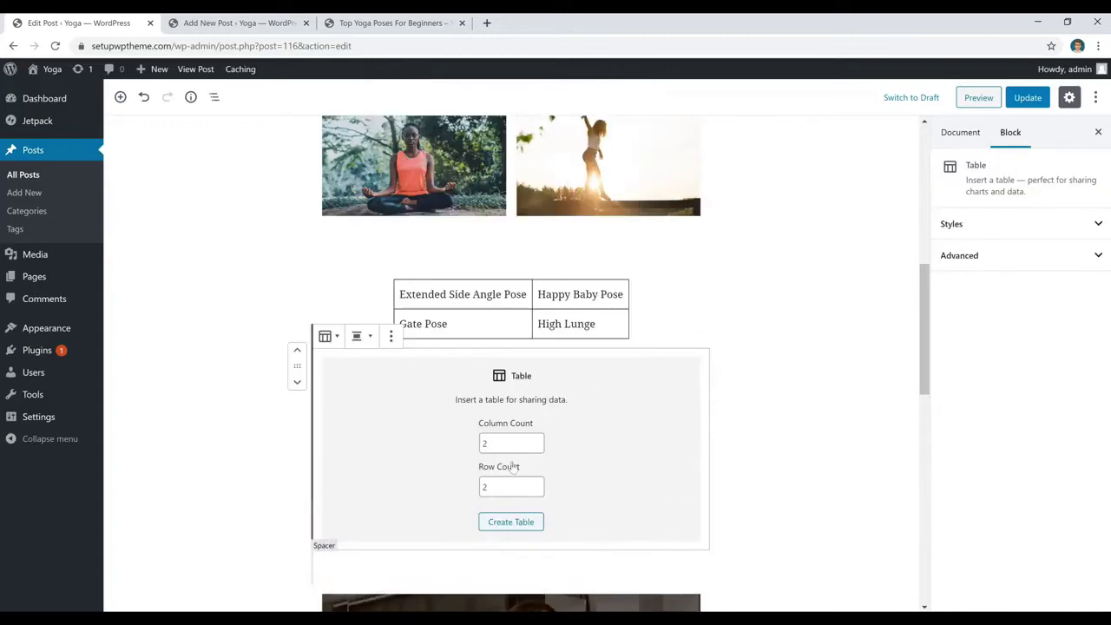
pyautogui.click(512, 522)
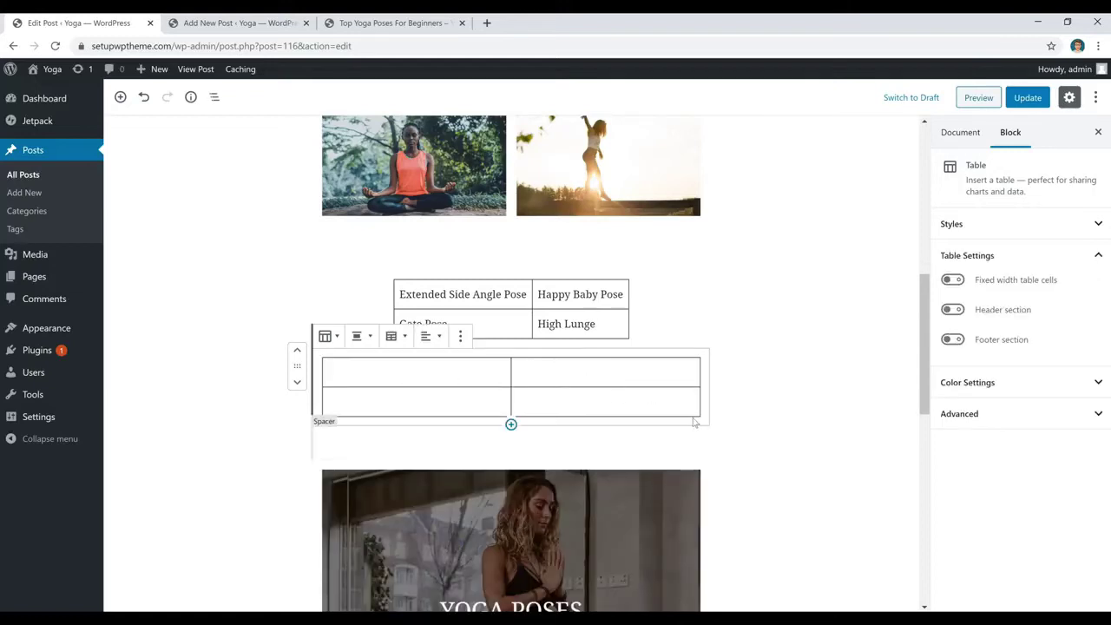
pyautogui.click(417, 372)
pyautogui.click(562, 376)
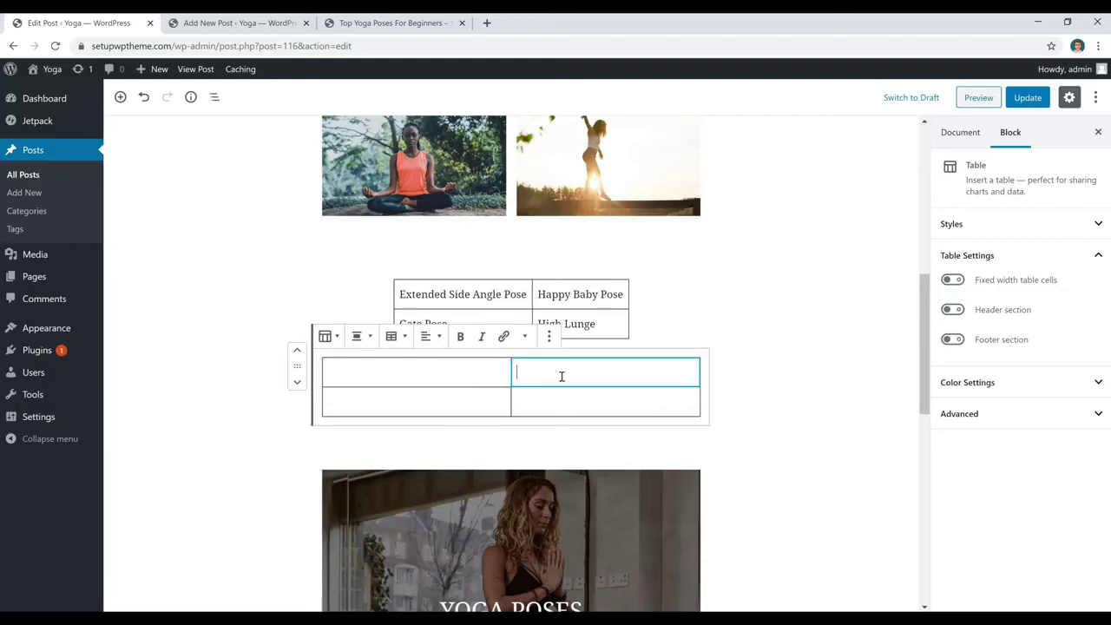
pyautogui.click(521, 401)
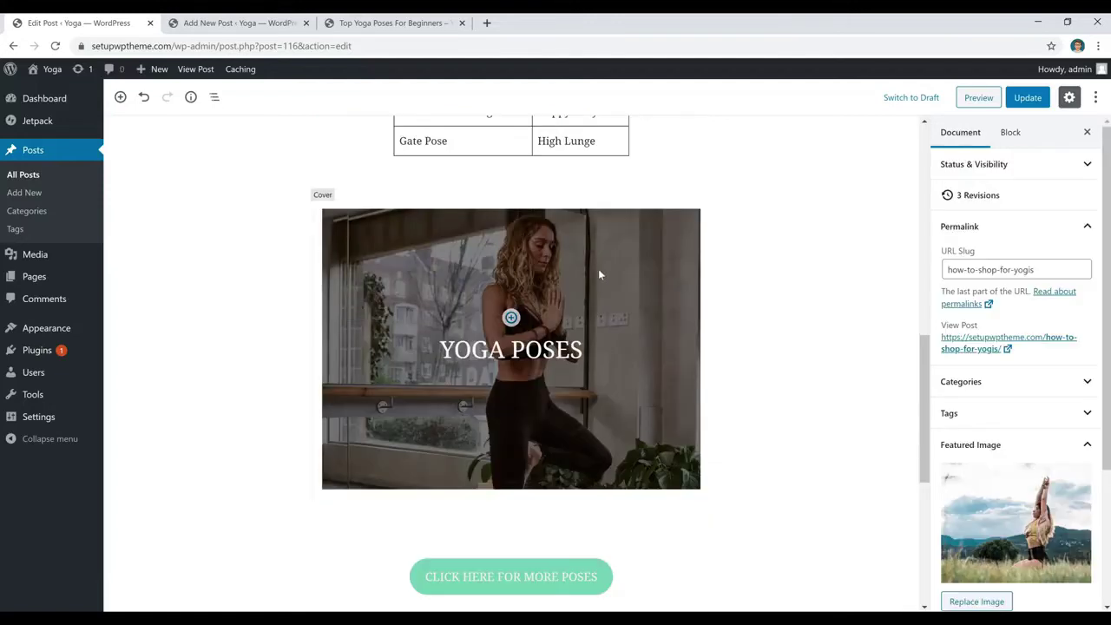
# Add a cover block below the YOGA POSES cover and upload pexels-photo-1882003 from the Desktop into it
pyautogui.click(600, 270)
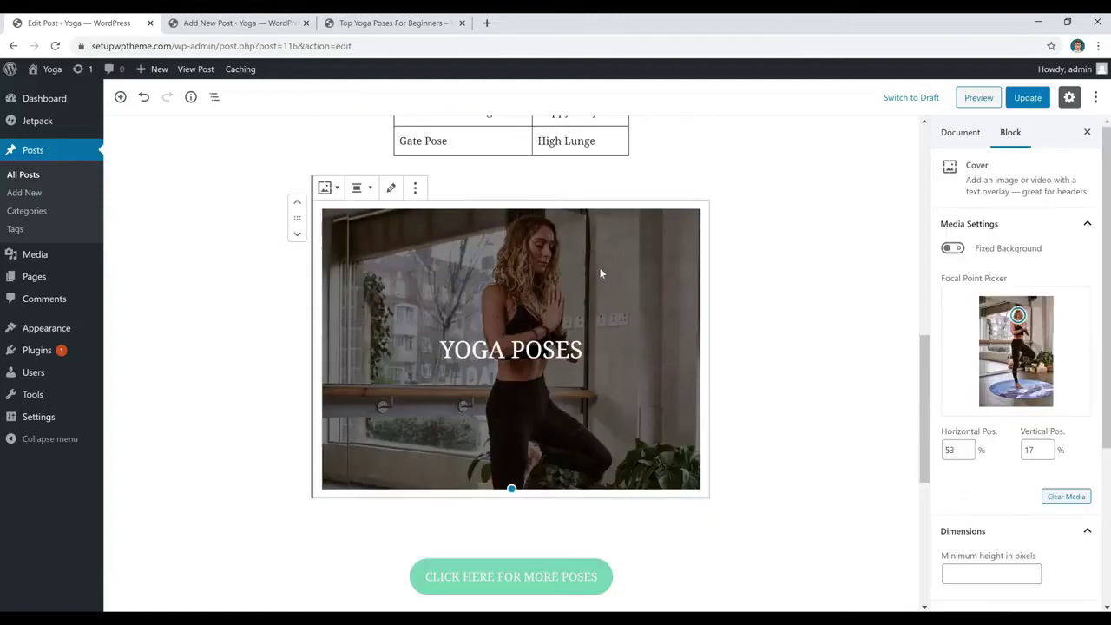
pyautogui.click(753, 276)
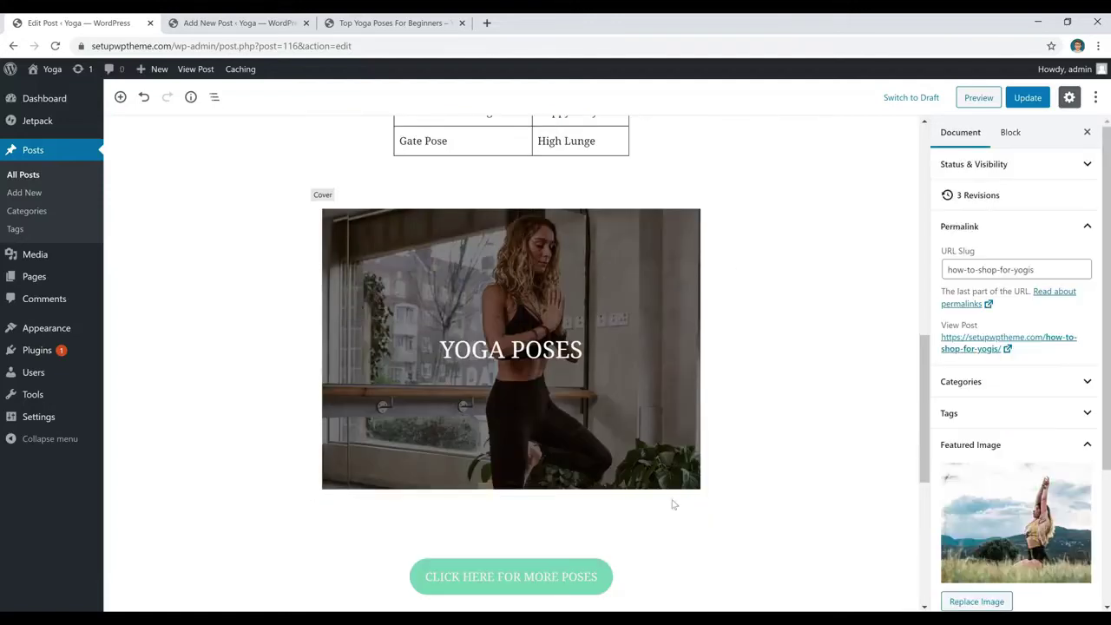
pyautogui.click(510, 497)
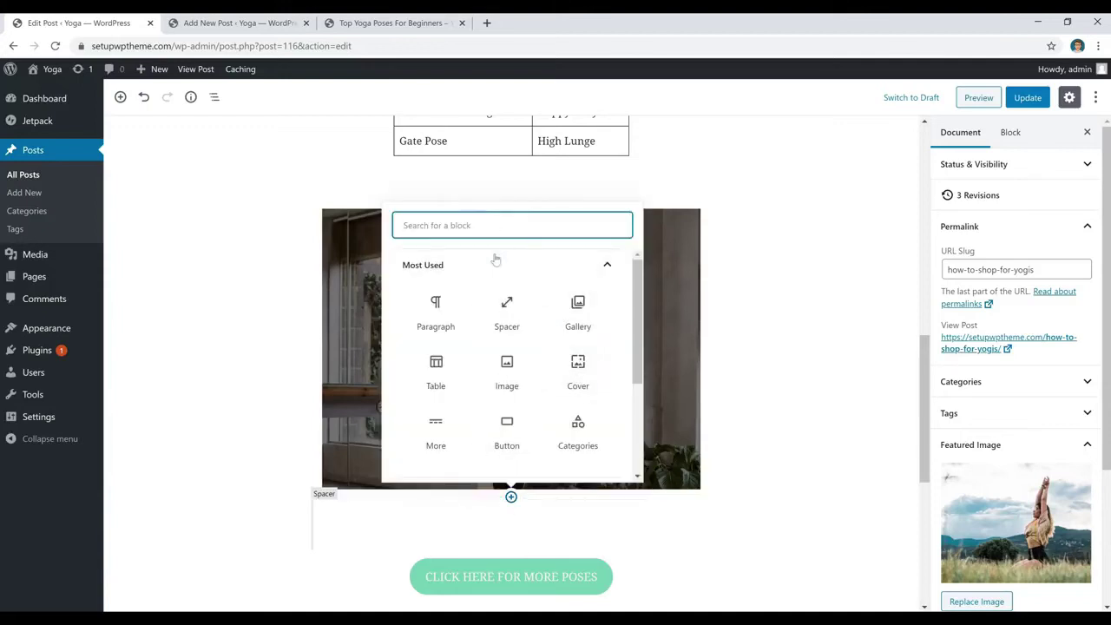
pyautogui.write('cover')
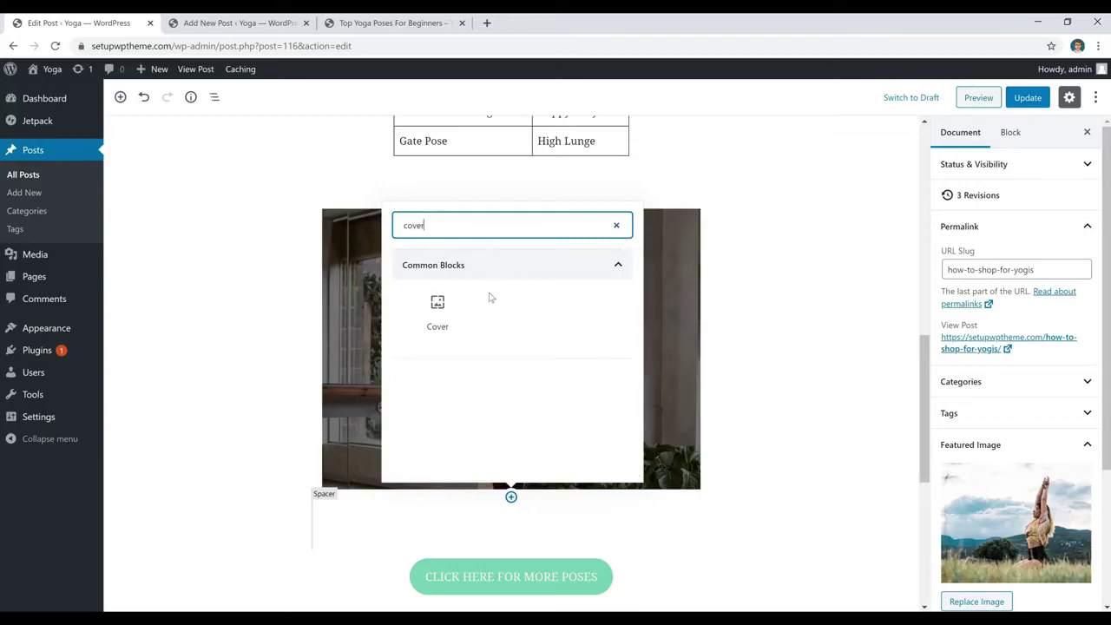
pyautogui.click(437, 311)
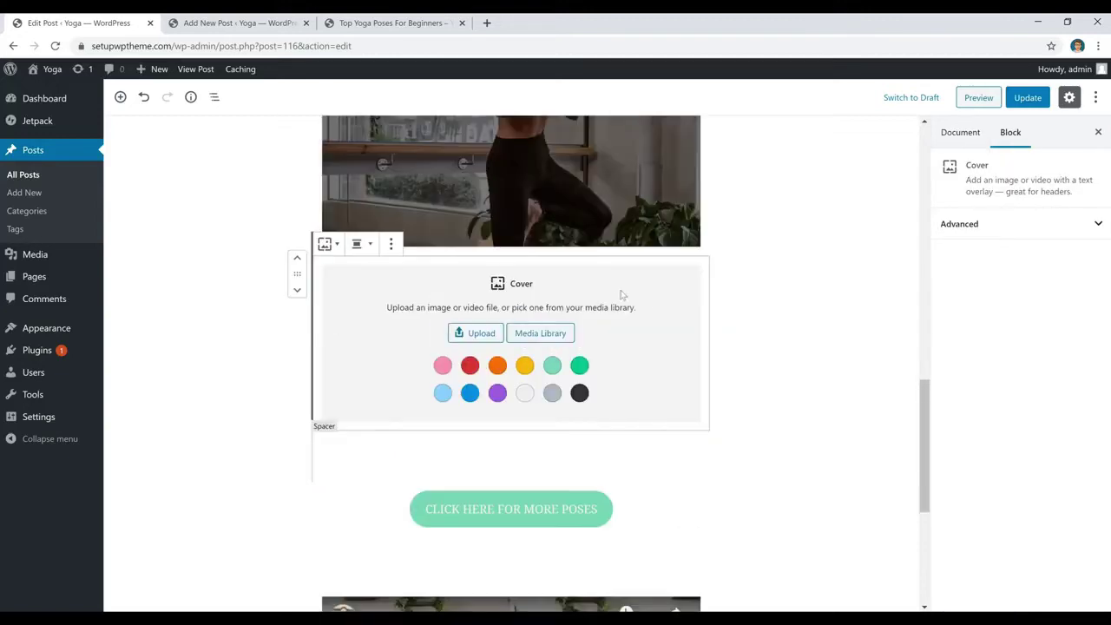
pyautogui.click(488, 343)
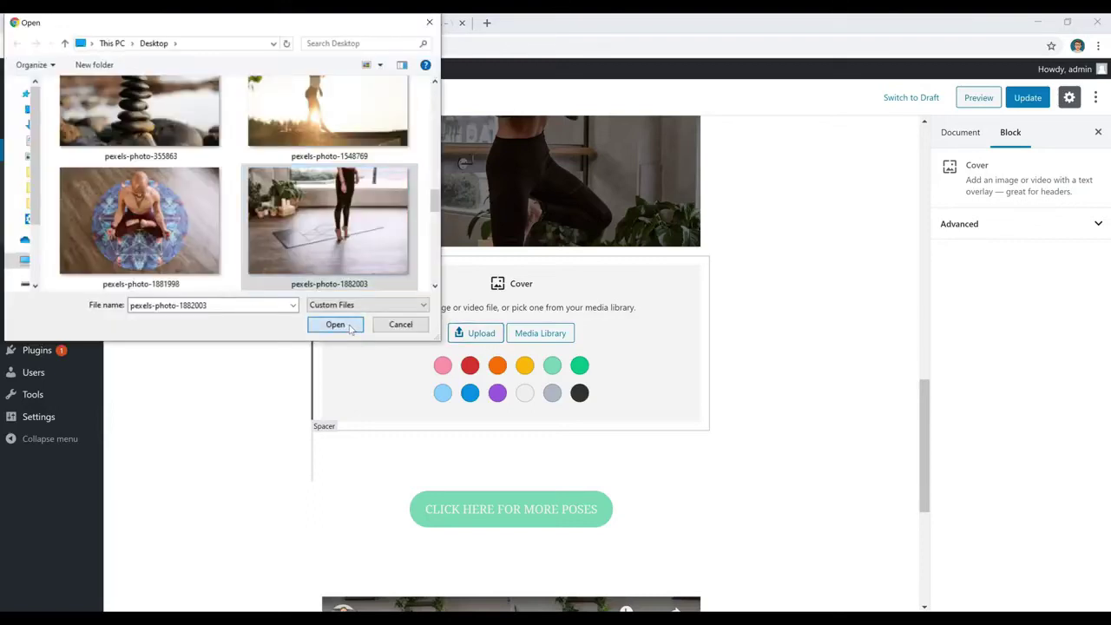
pyautogui.click(330, 322)
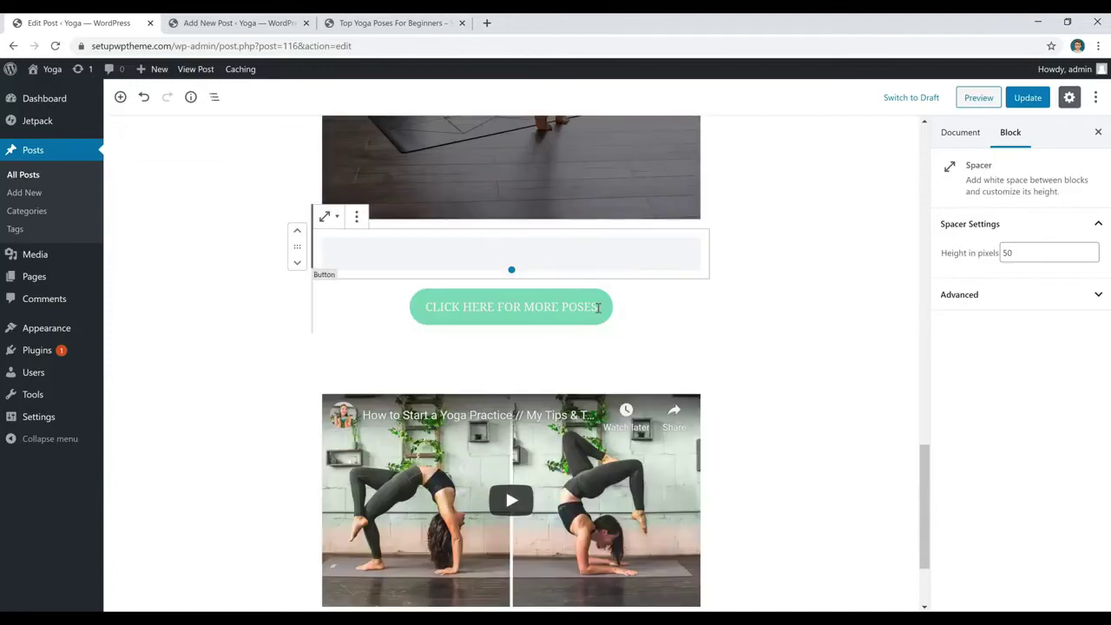
# Insert a button block below the "CLICK HERE FOR MORE POSES" button and label it "fhdffdhdh"
pyautogui.click(598, 307)
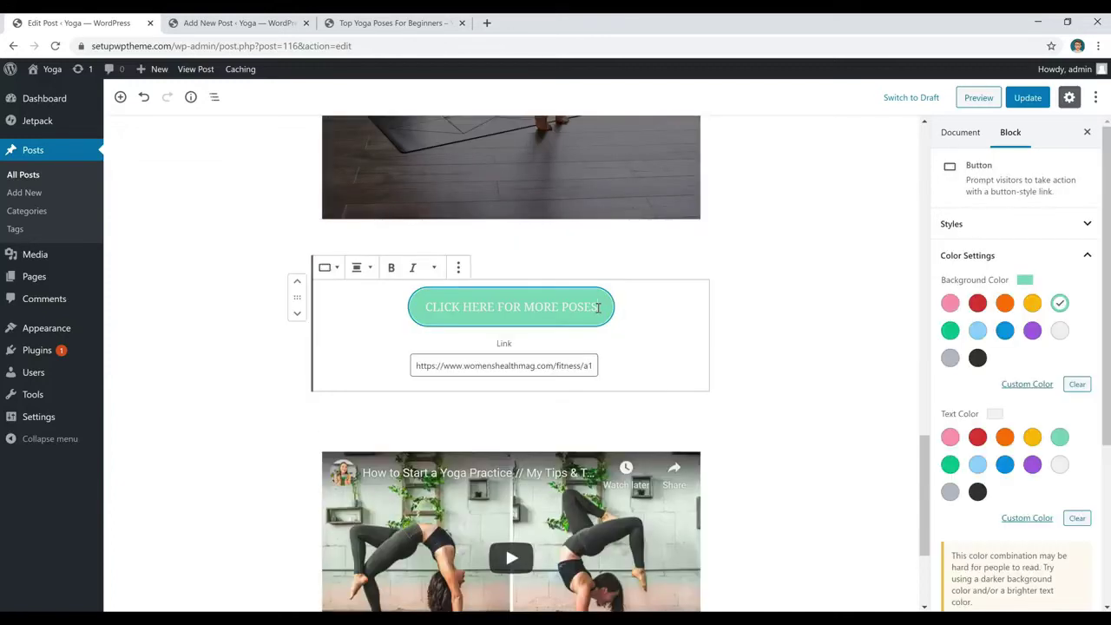
pyautogui.click(511, 390)
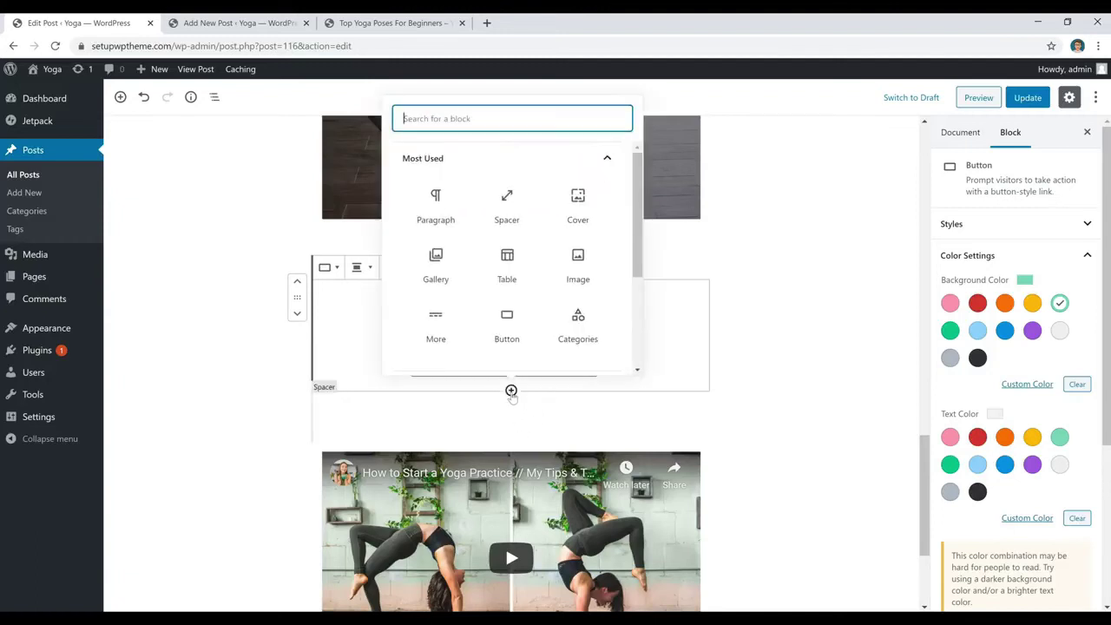
pyautogui.click(513, 333)
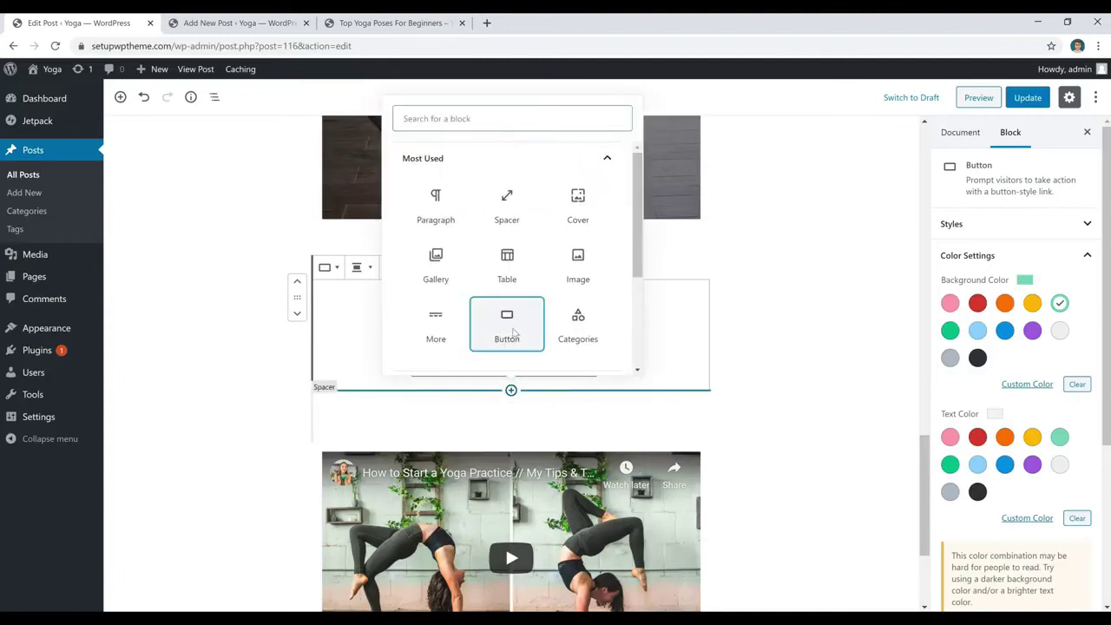
pyautogui.click(507, 325)
pyautogui.write('fhdffdhdh')
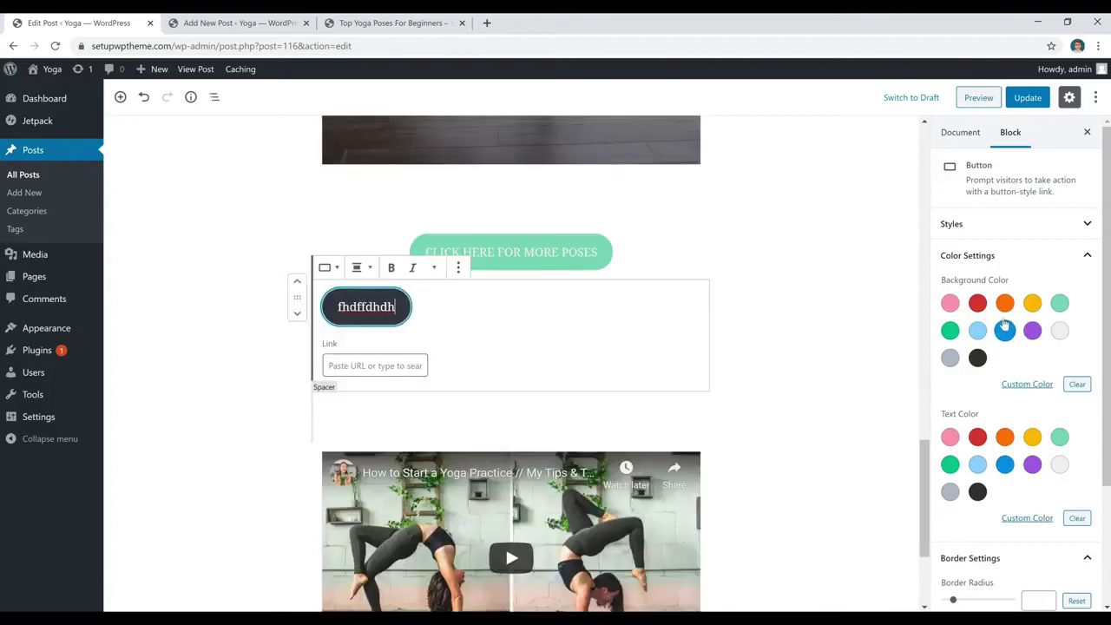
# Try the colour and border radius settings on the "fhdffdhdh" button
pyautogui.scroll(-2, 987, 311)
pyautogui.click(977, 306)
pyautogui.scroll(-1, 1007, 330)
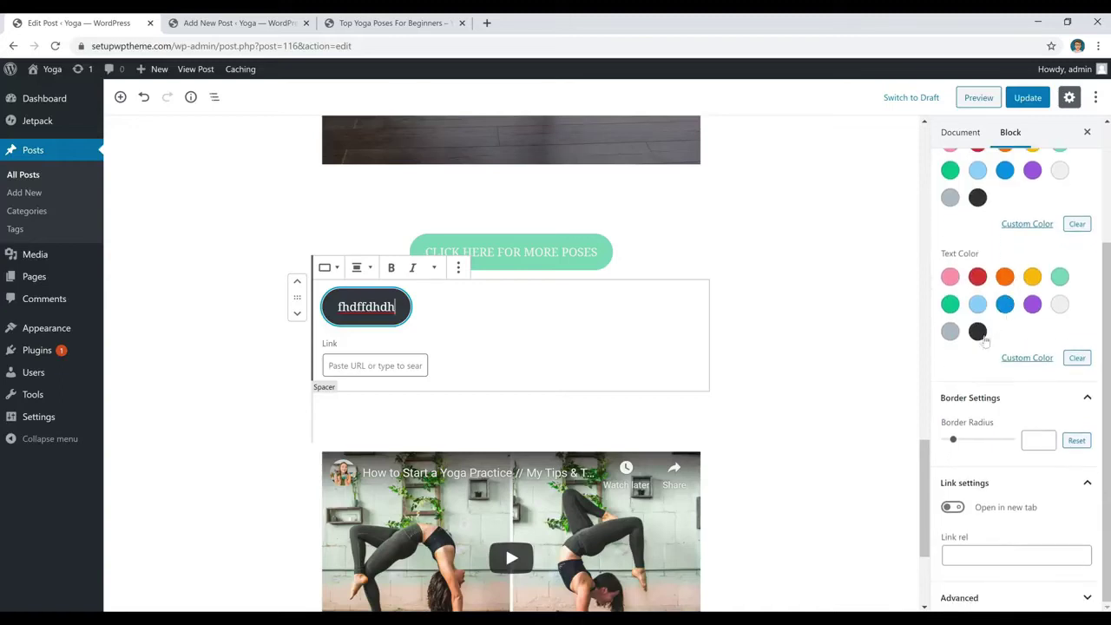
pyautogui.moveTo(954, 441)
pyautogui.mouseDown()
pyautogui.moveTo(1006, 441)
pyautogui.moveTo(929, 451)
pyautogui.moveTo(959, 447)
pyautogui.mouseUp()
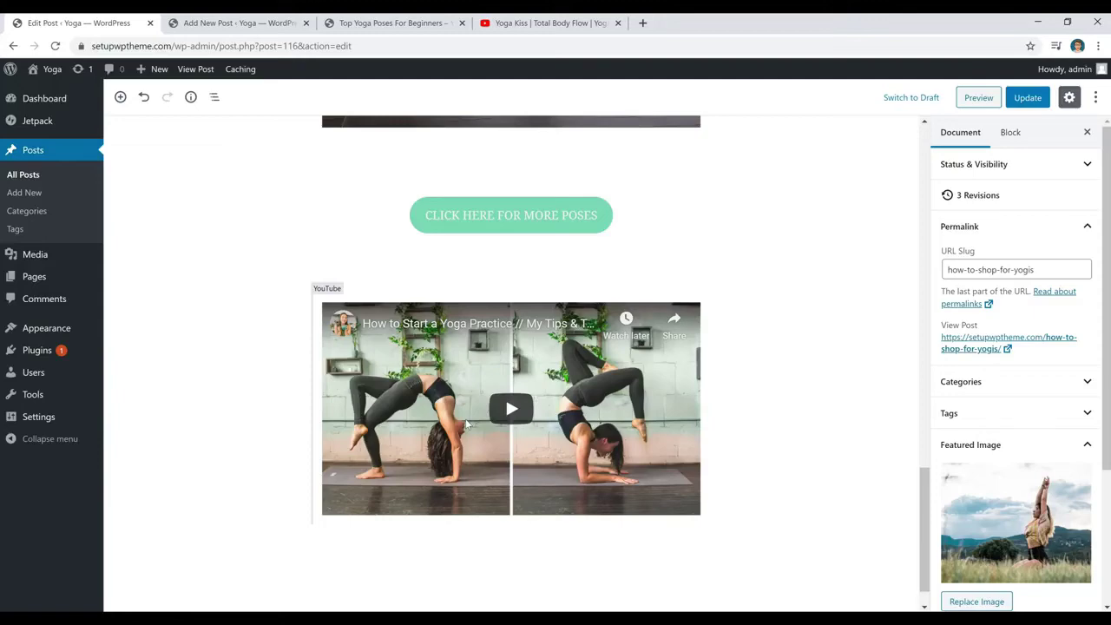
# Copy the URL of the "Yoga Kiss | Total Body Flow" video on YouTube and return to the WordPress post
pyautogui.click(560, 23)
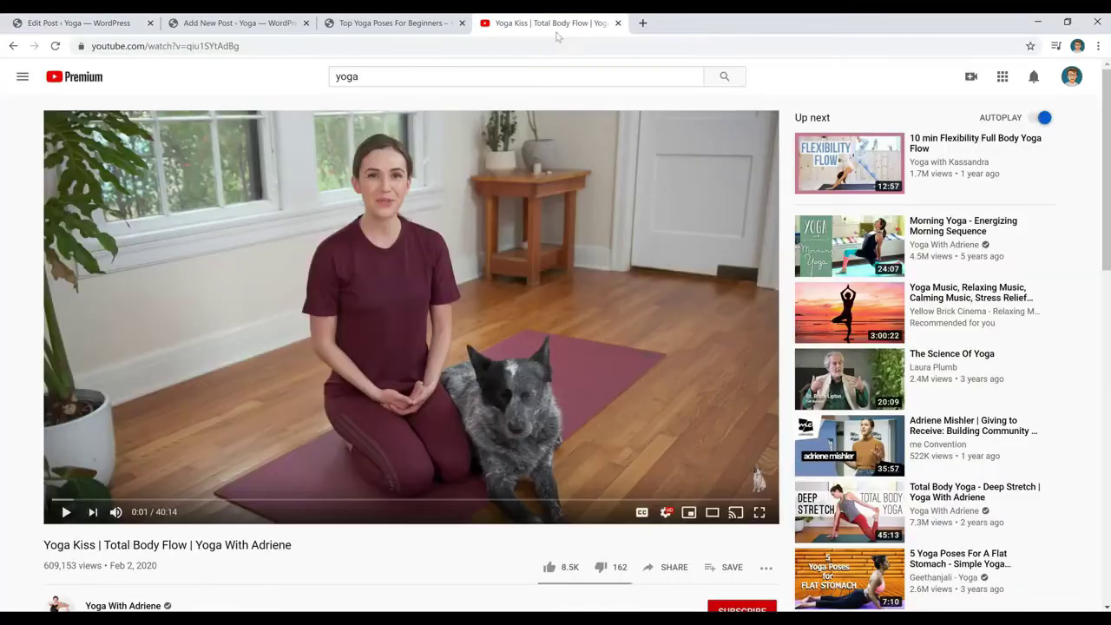
pyautogui.click(389, 45)
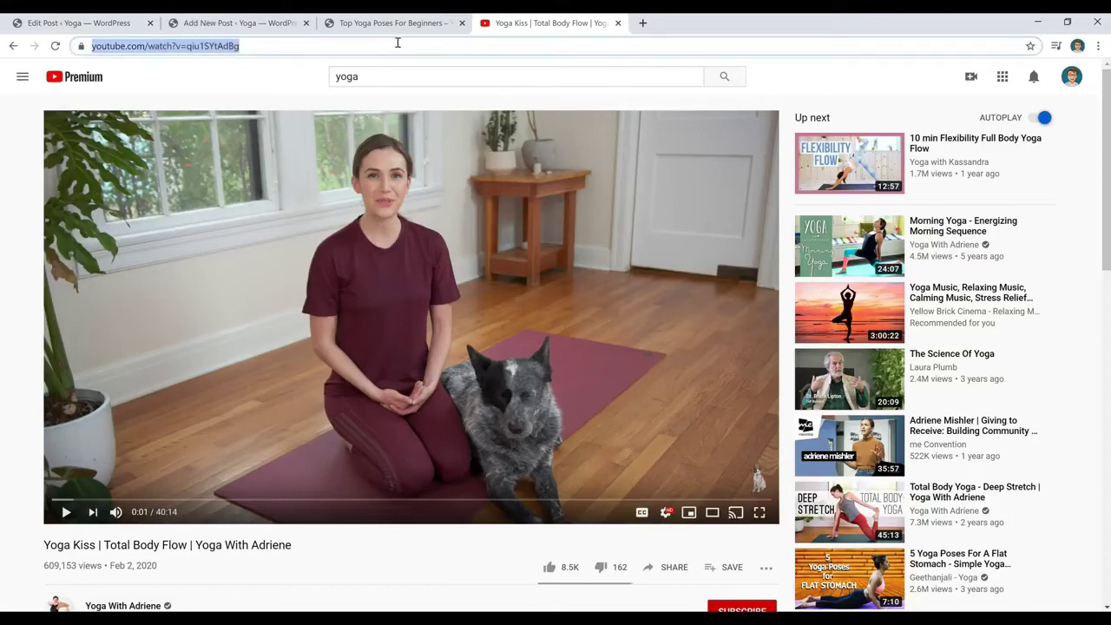
pyautogui.click(121, 24)
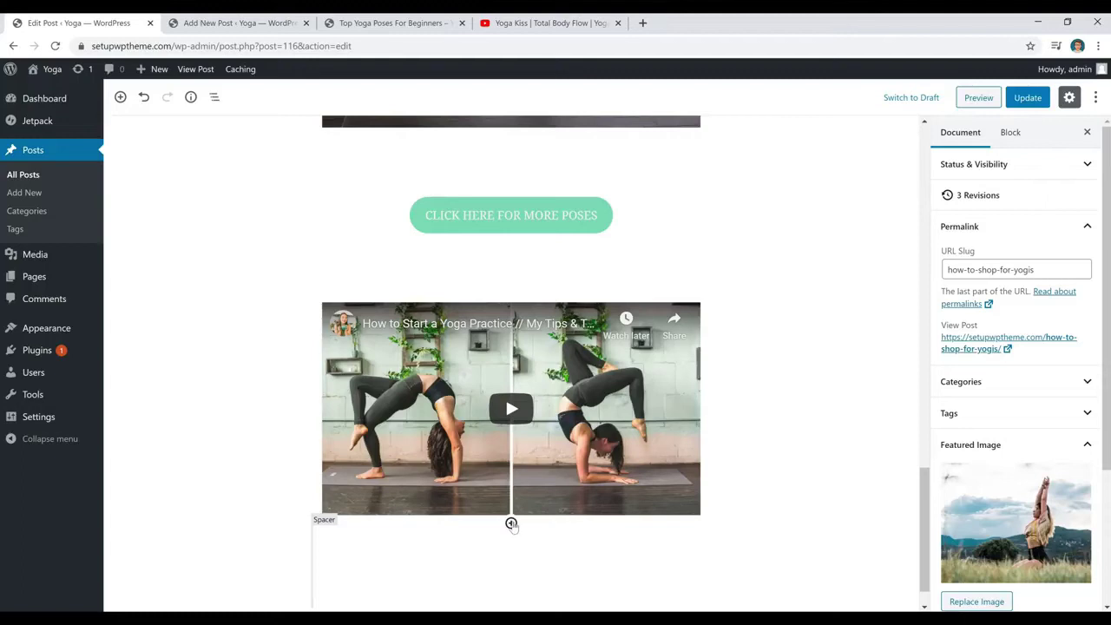
# Insert a YouTube embed block below the existing video in the post
pyautogui.click(511, 522)
pyautogui.scroll(-3, 557, 408)
pyautogui.scroll(3, 568, 382)
pyautogui.write('y')
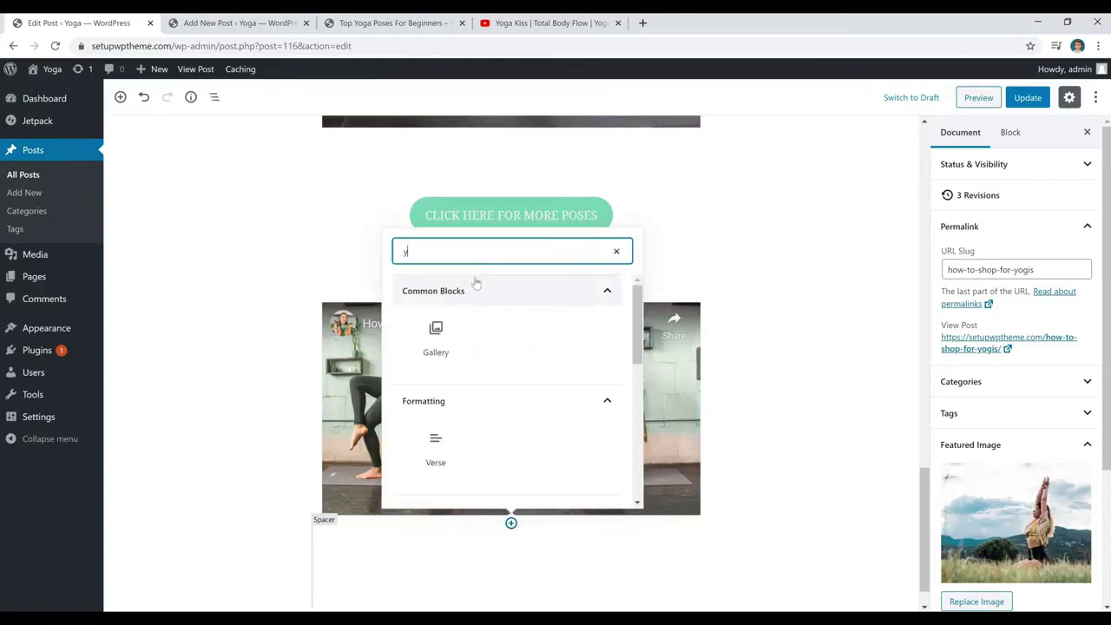
pyautogui.write('outub')
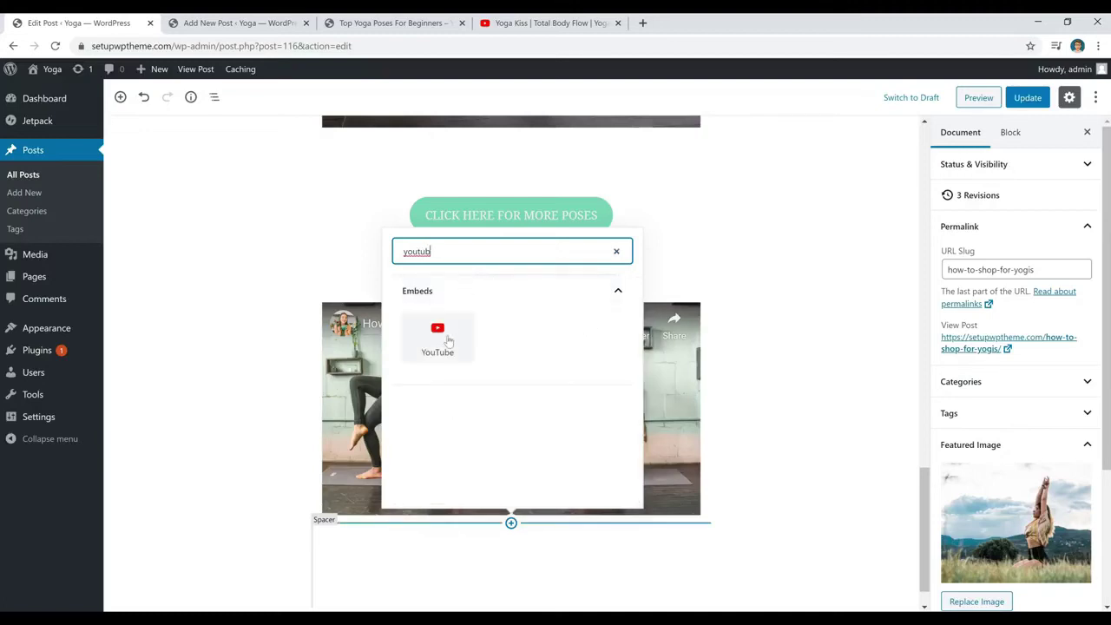
pyautogui.click(447, 344)
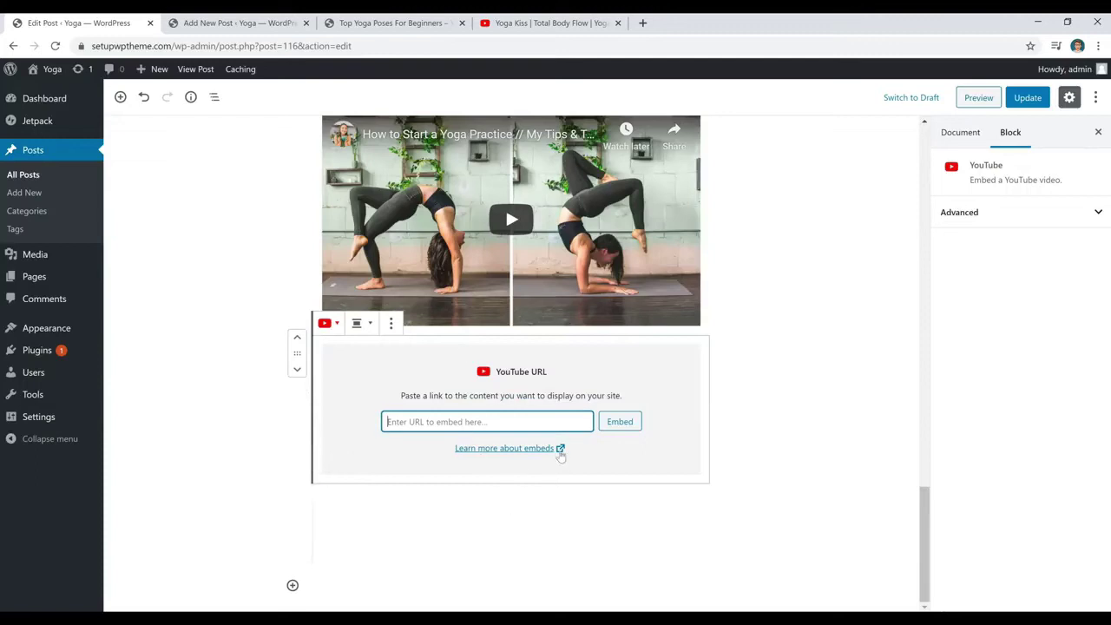
# Embed the copied "Yoga Kiss | Total Body Flow" video URL in the YouTube block and align the video to the center
pyautogui.write('https://www.youtube.com/watch?v=qju1SYtAdBg')
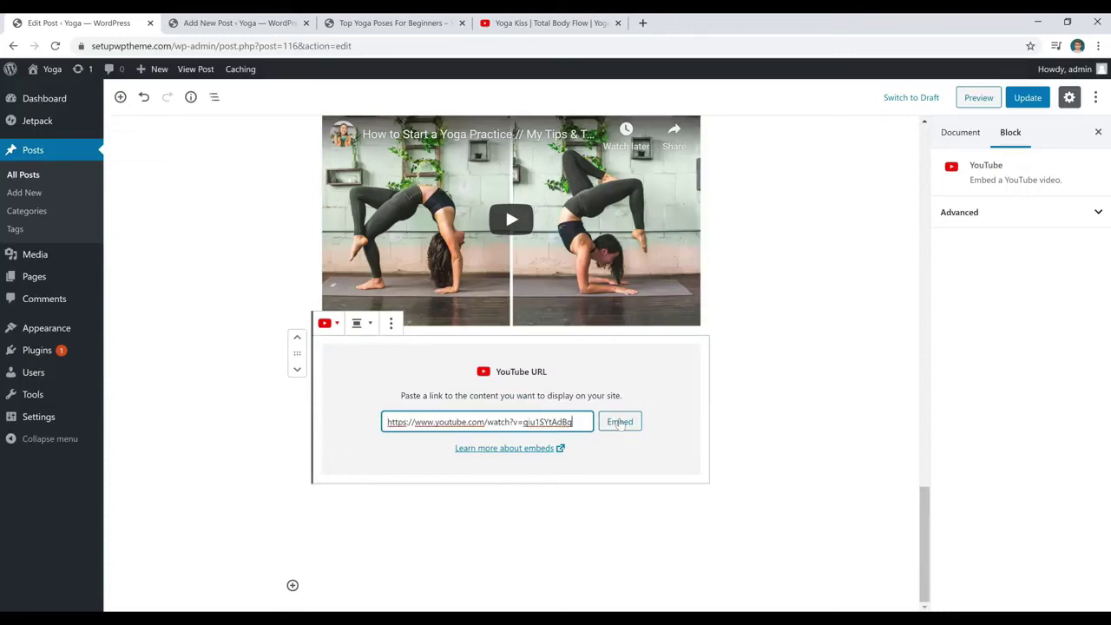
pyautogui.click(616, 422)
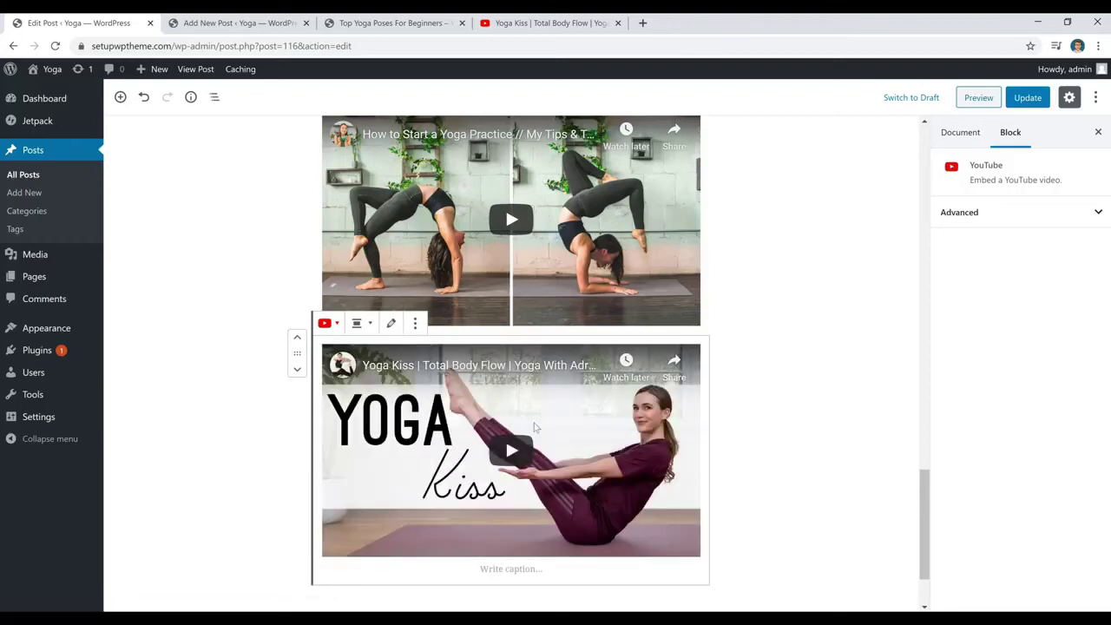
pyautogui.click(362, 329)
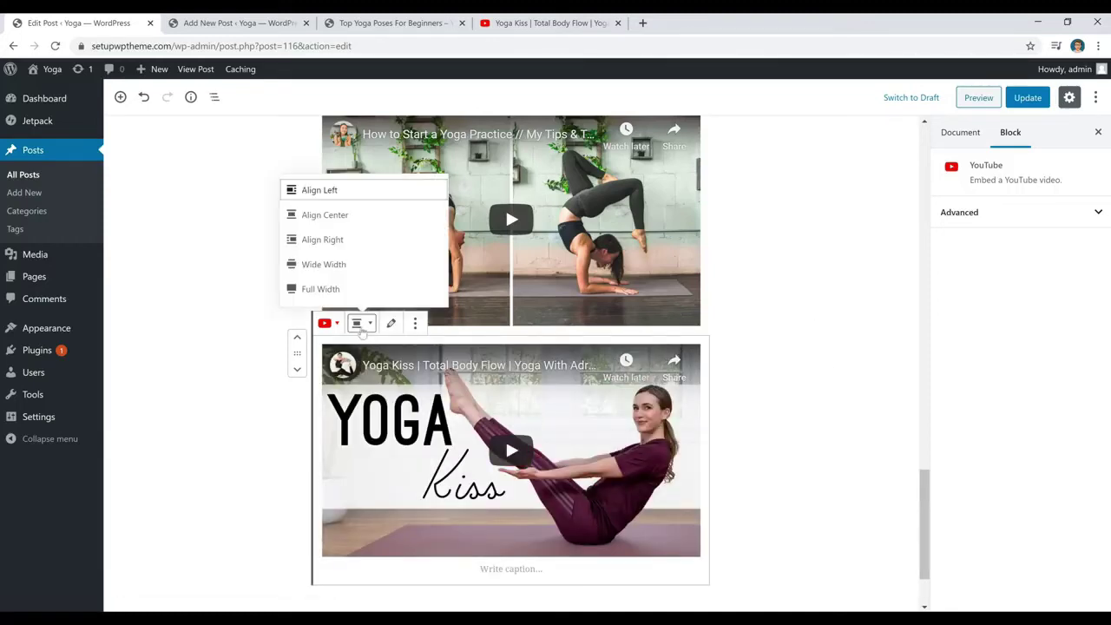
pyautogui.click(338, 214)
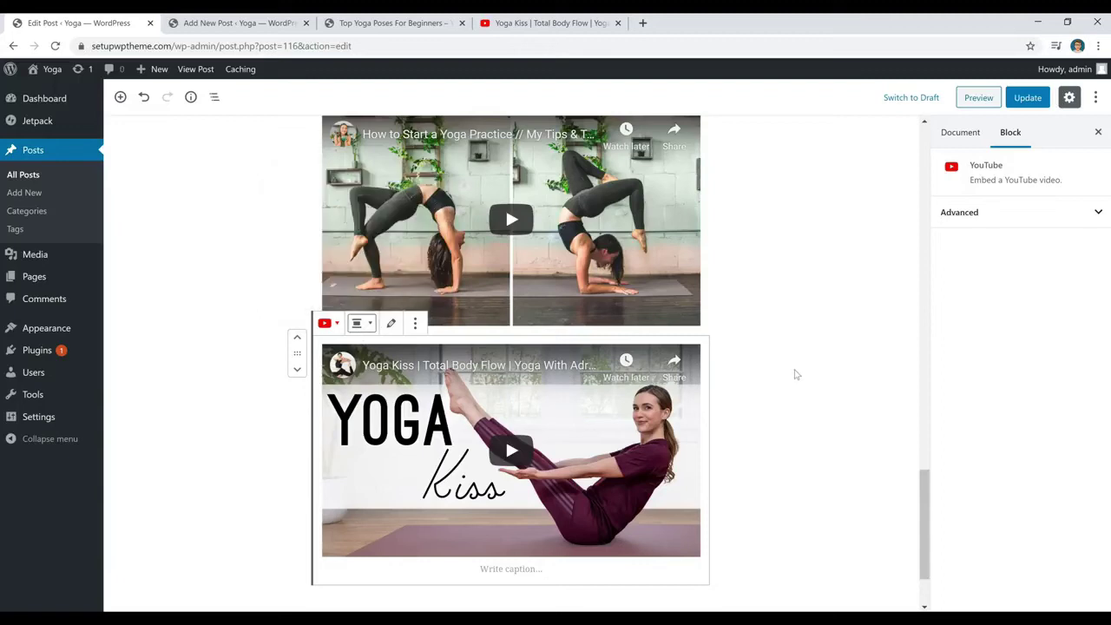
pyautogui.click(760, 373)
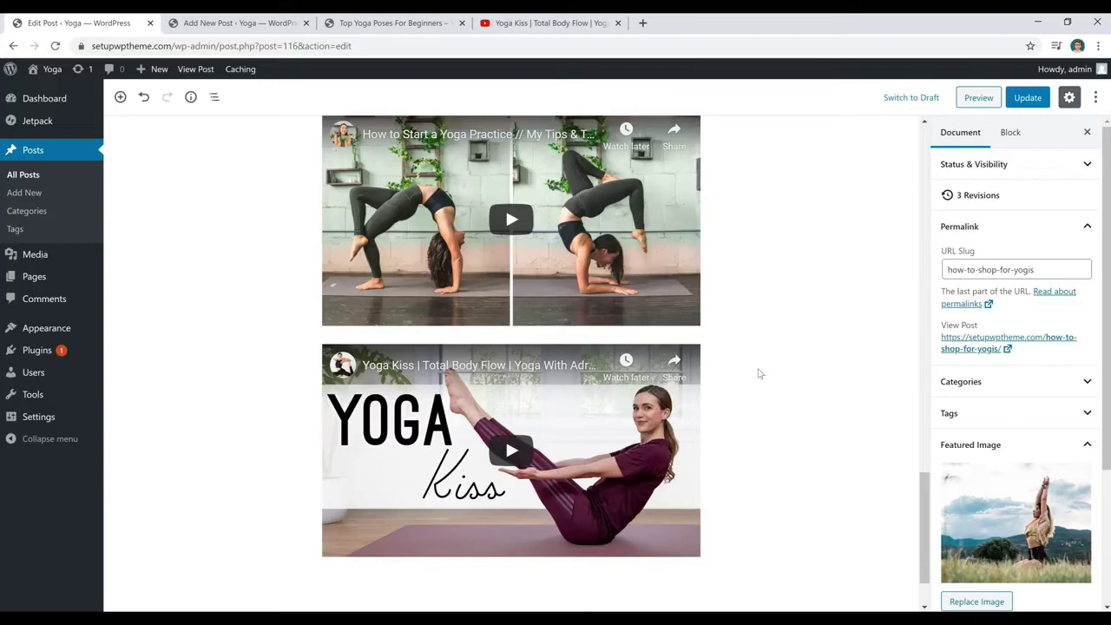
# Examine the post's category list and open the form for adding a new category
pyautogui.scroll(15, 760, 373)
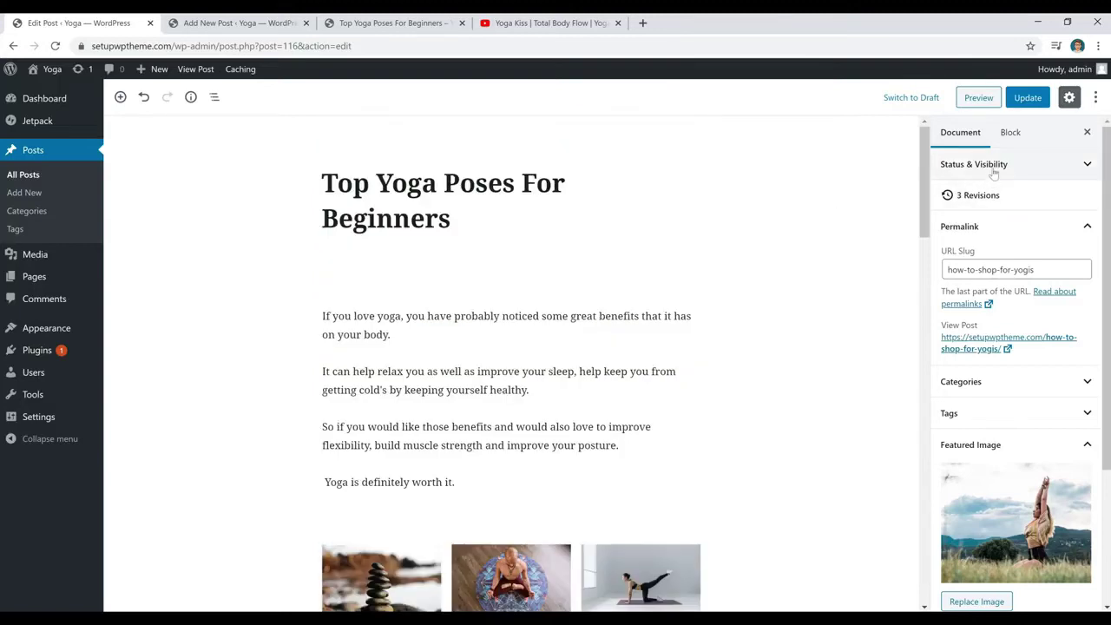
pyautogui.scroll(-3, 998, 174)
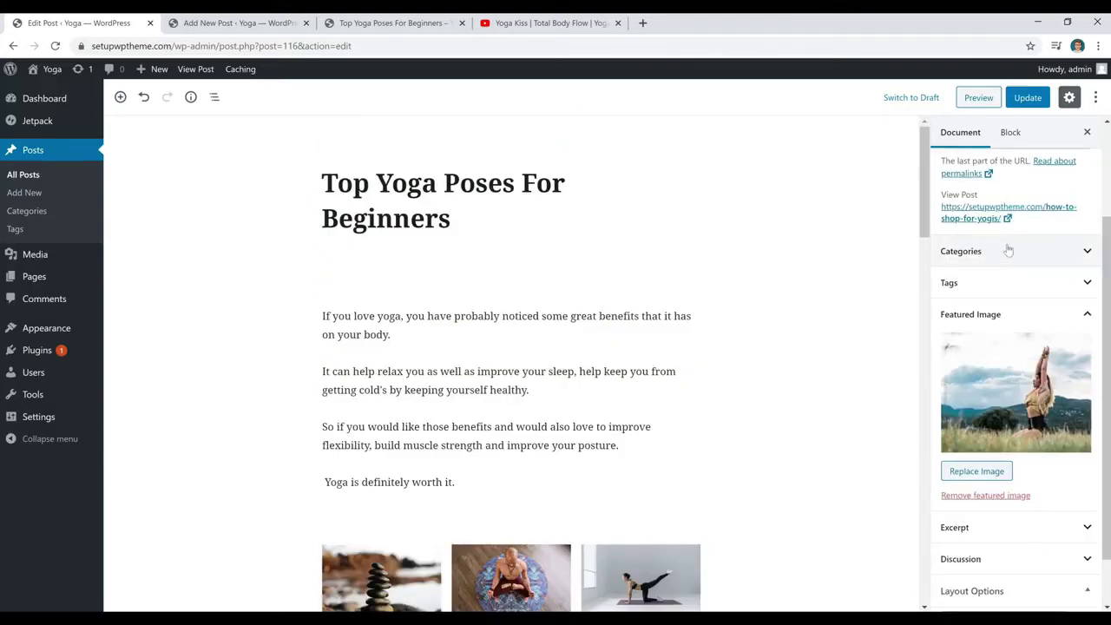
pyautogui.click(1012, 250)
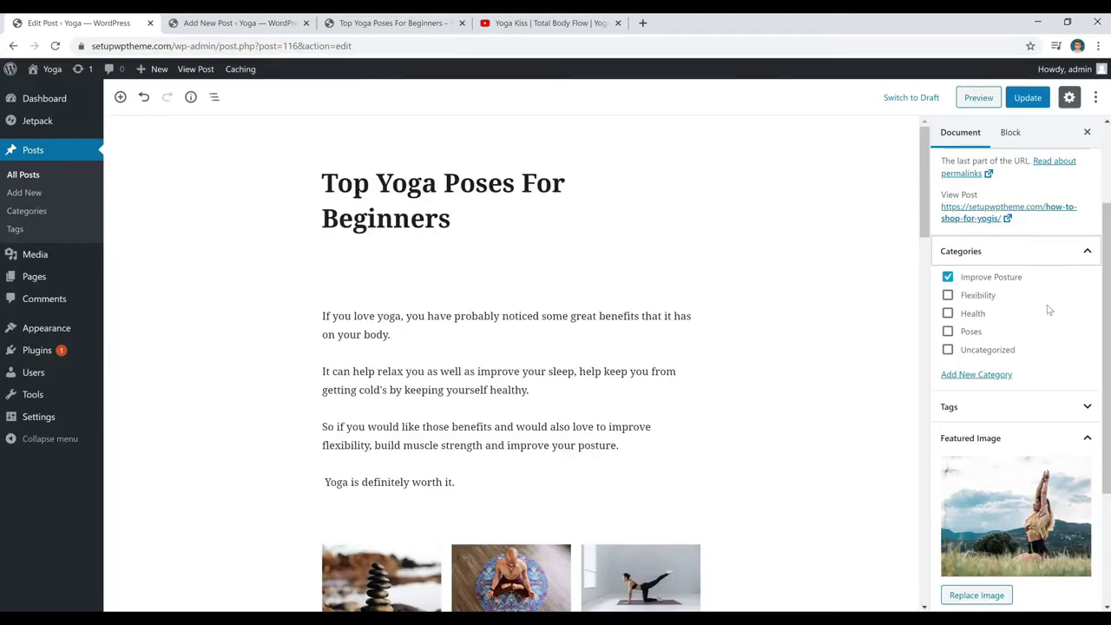
pyautogui.click(986, 376)
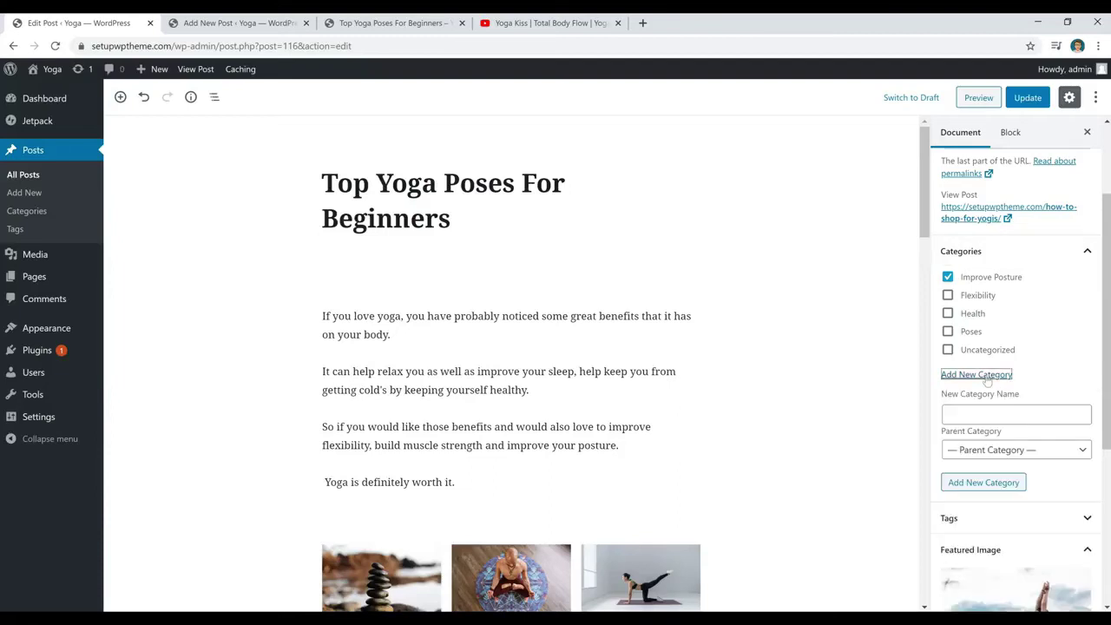
pyautogui.click(979, 413)
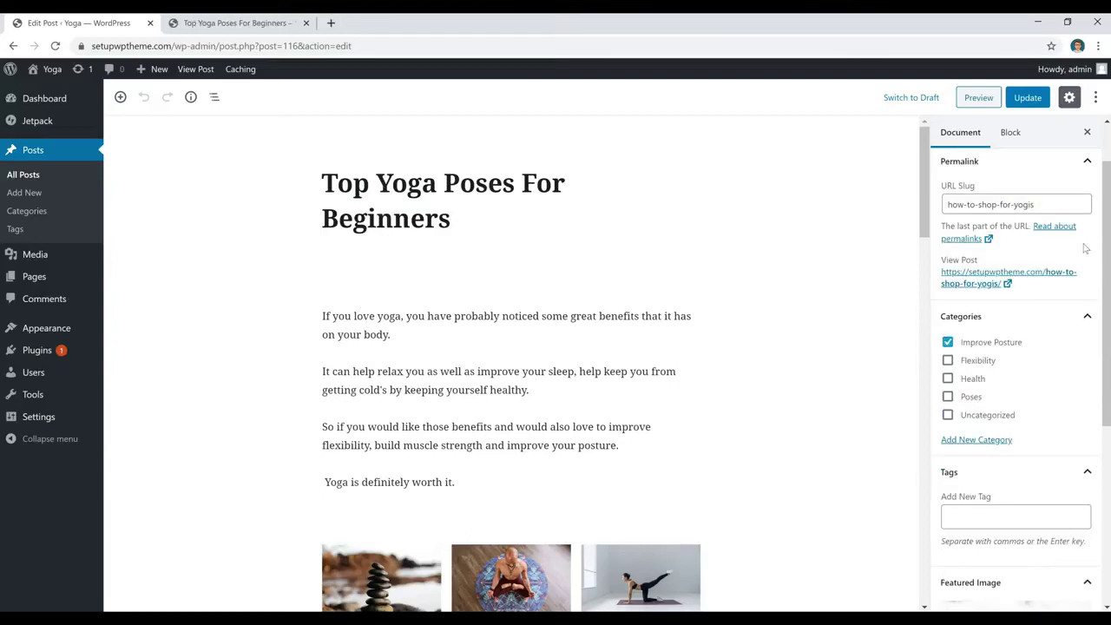
# Add the tags "top yoga poses for beginners" and "yoga for beginners" to the post
pyautogui.scroll(-3, 1021, 350)
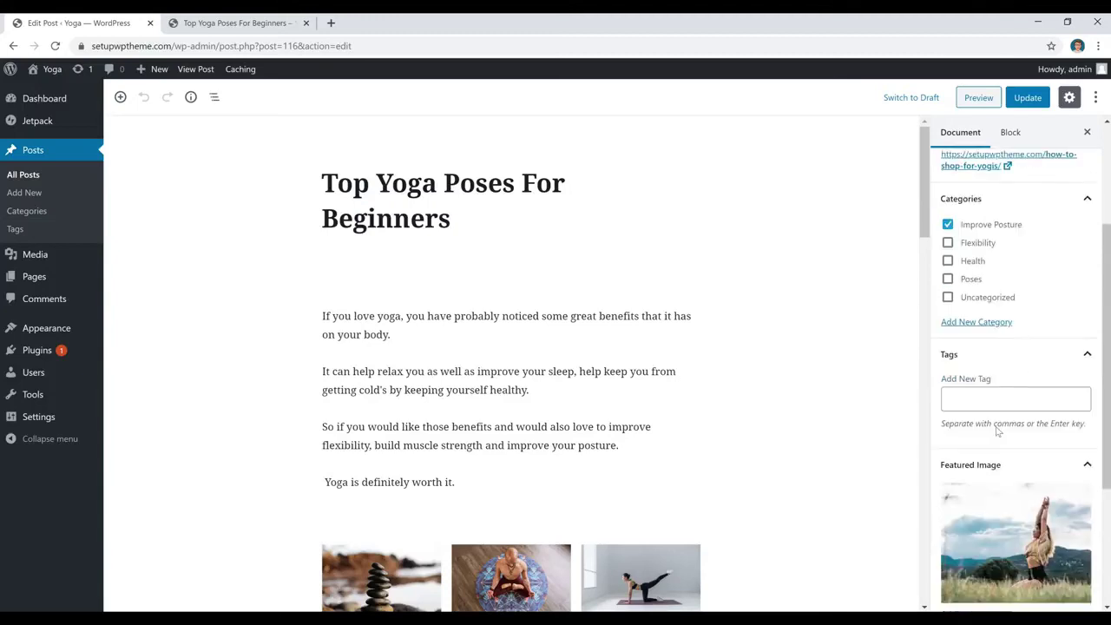
pyautogui.click(1000, 388)
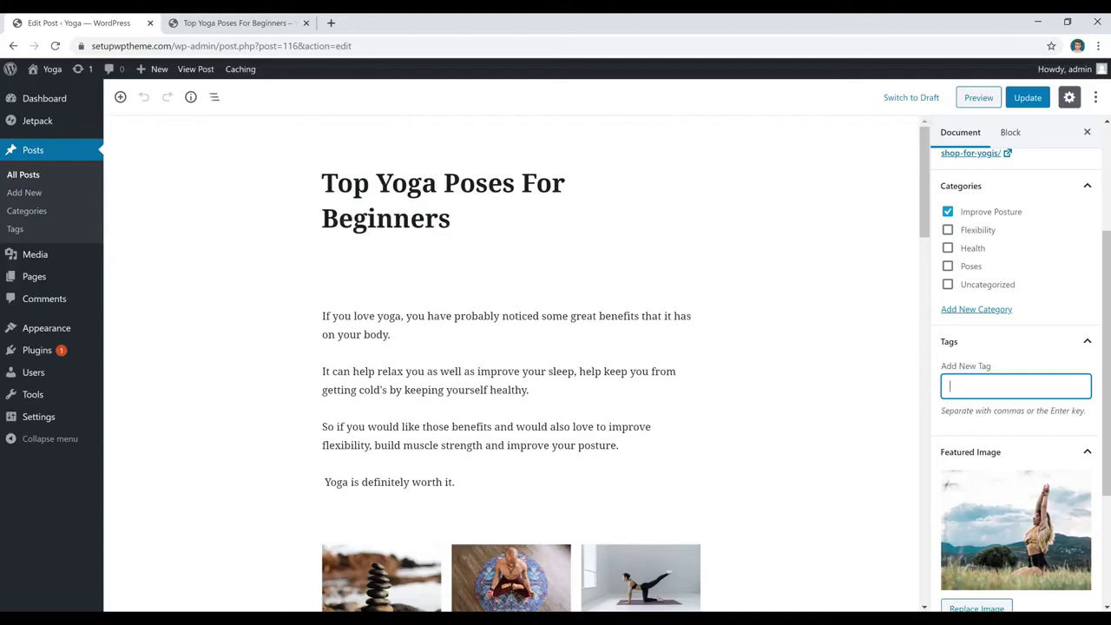
pyautogui.write('top yoga poses for beginners')
pyautogui.press('Return')
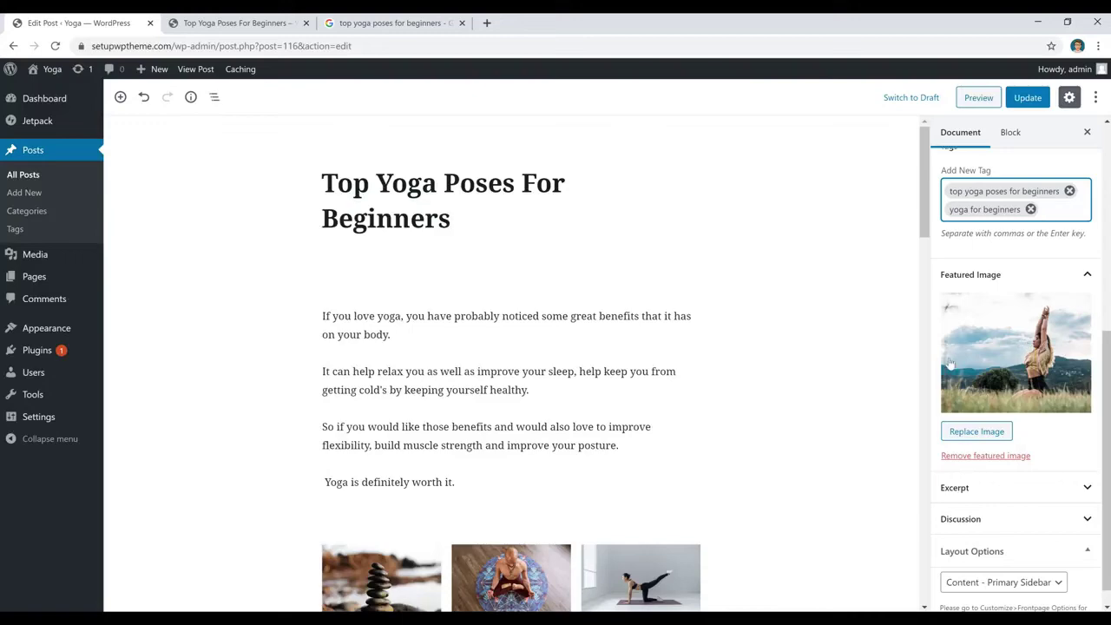
# View the live post and the site's home page to examine where the posts' featured images appear
pyautogui.click(234, 25)
pyautogui.scroll(-3, 434, 303)
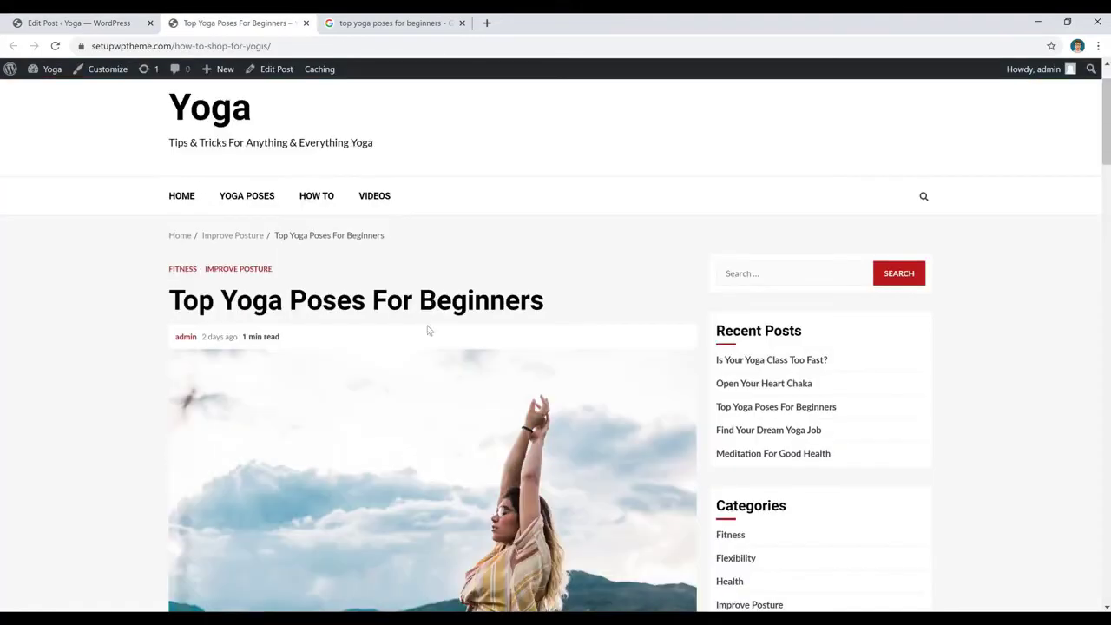
pyautogui.scroll(3, 392, 423)
pyautogui.click(212, 184)
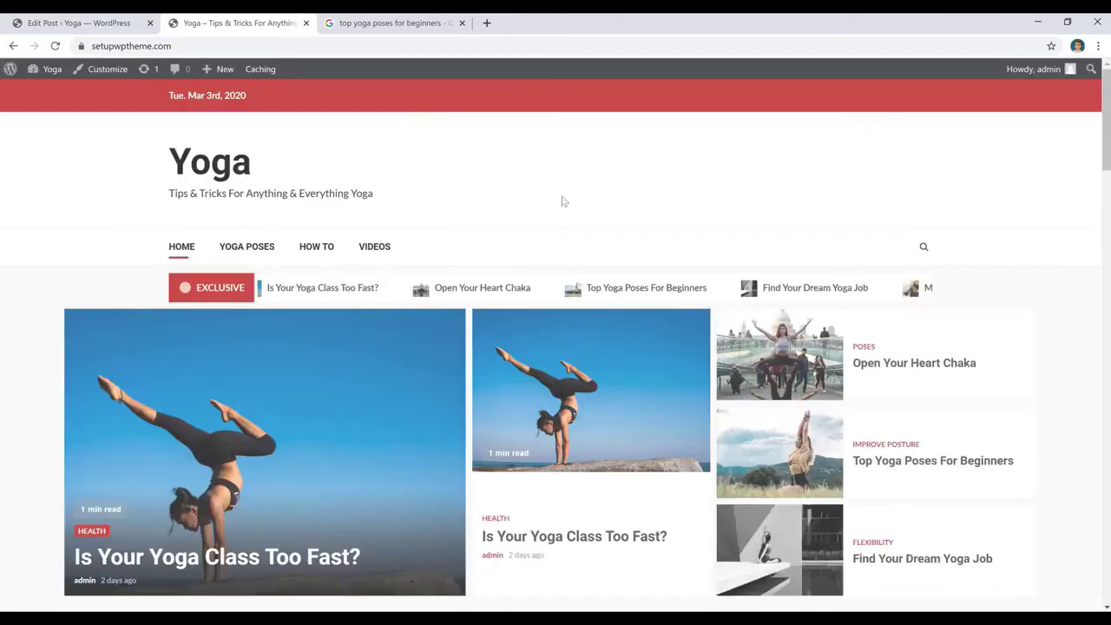
pyautogui.scroll(-2, 652, 241)
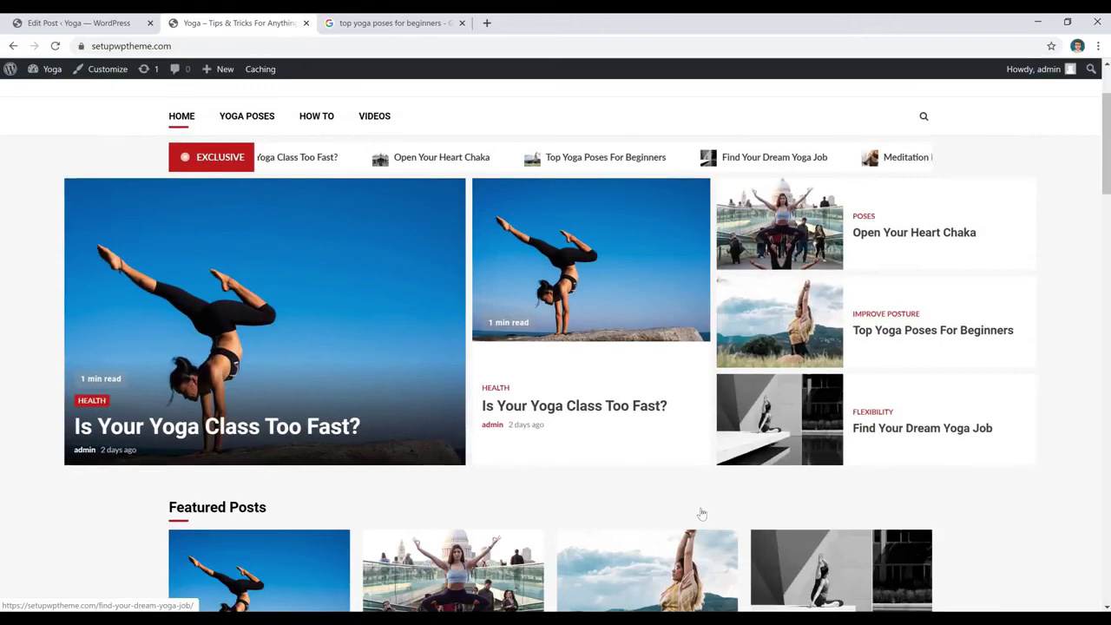
pyautogui.scroll(-1, 702, 513)
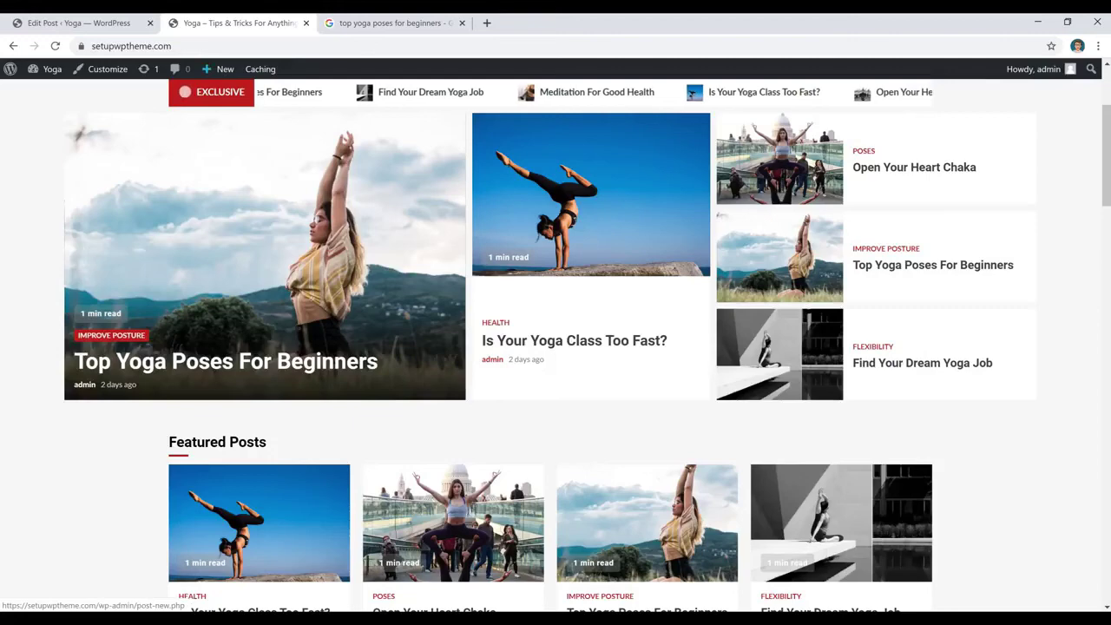
# Remove the post's featured image, then upload pexels-photo-2410573 from the Desktop and set it as the new featured image
pyautogui.click(78, 23)
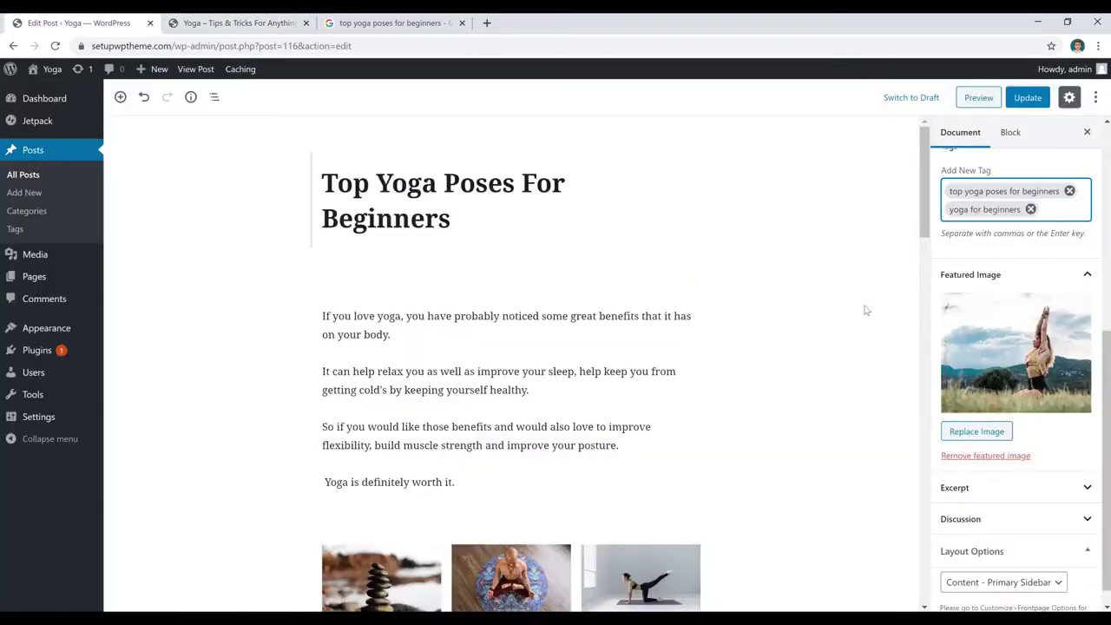
pyautogui.click(977, 458)
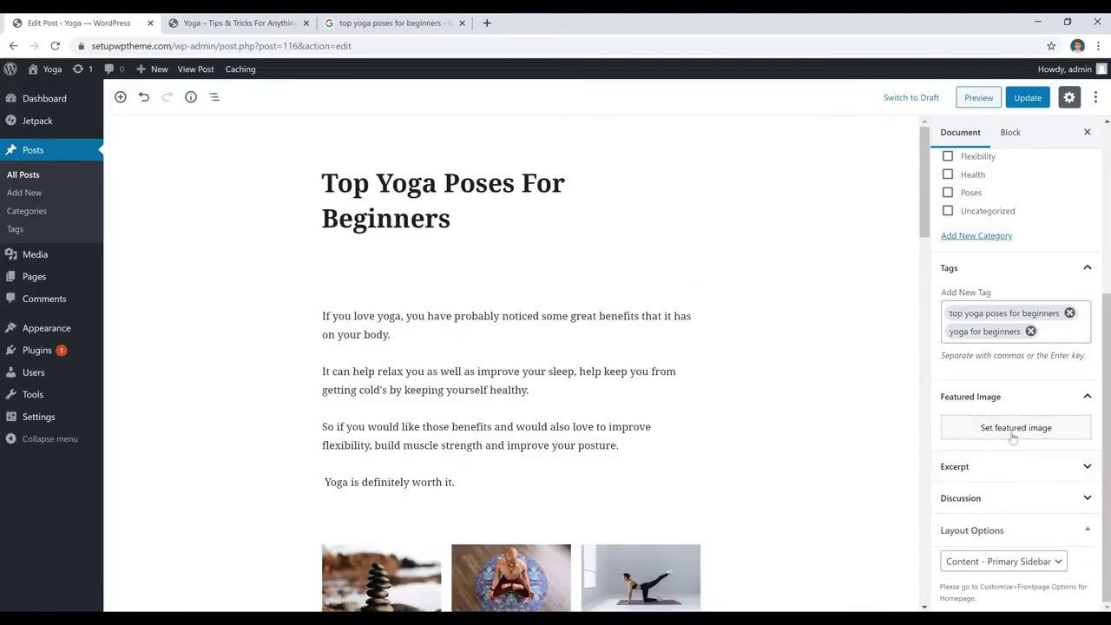
pyautogui.click(1003, 434)
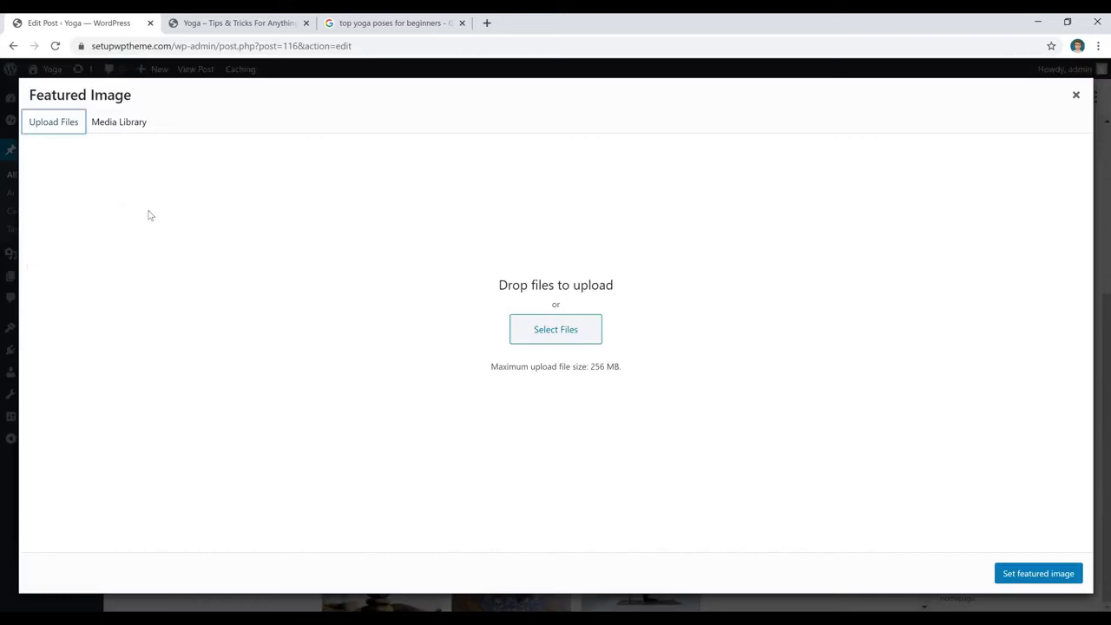
pyautogui.click(555, 331)
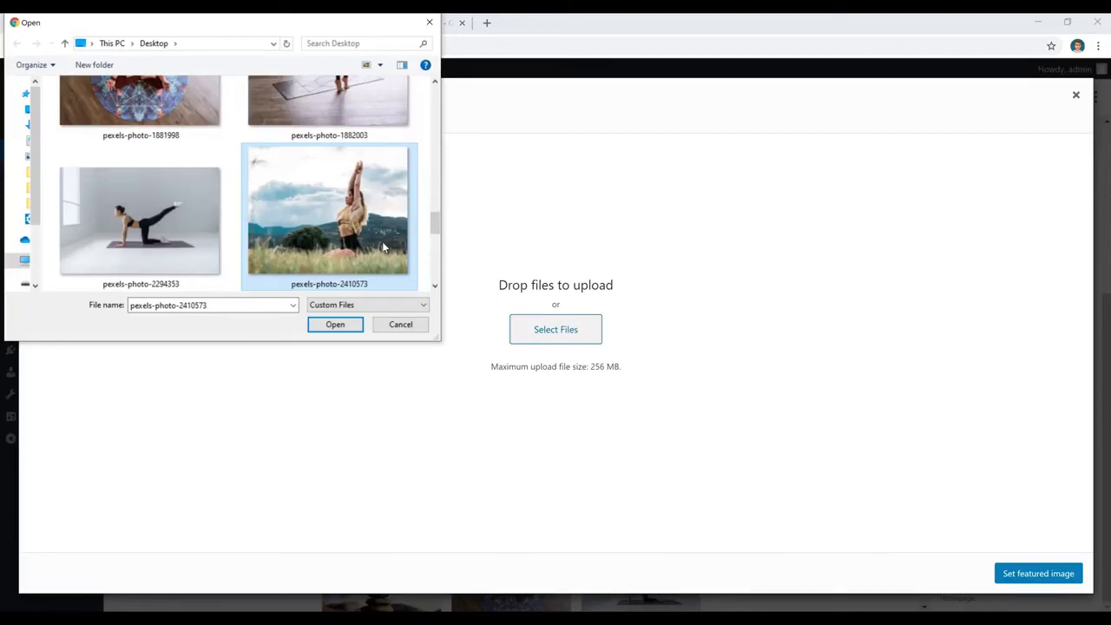
pyautogui.click(327, 323)
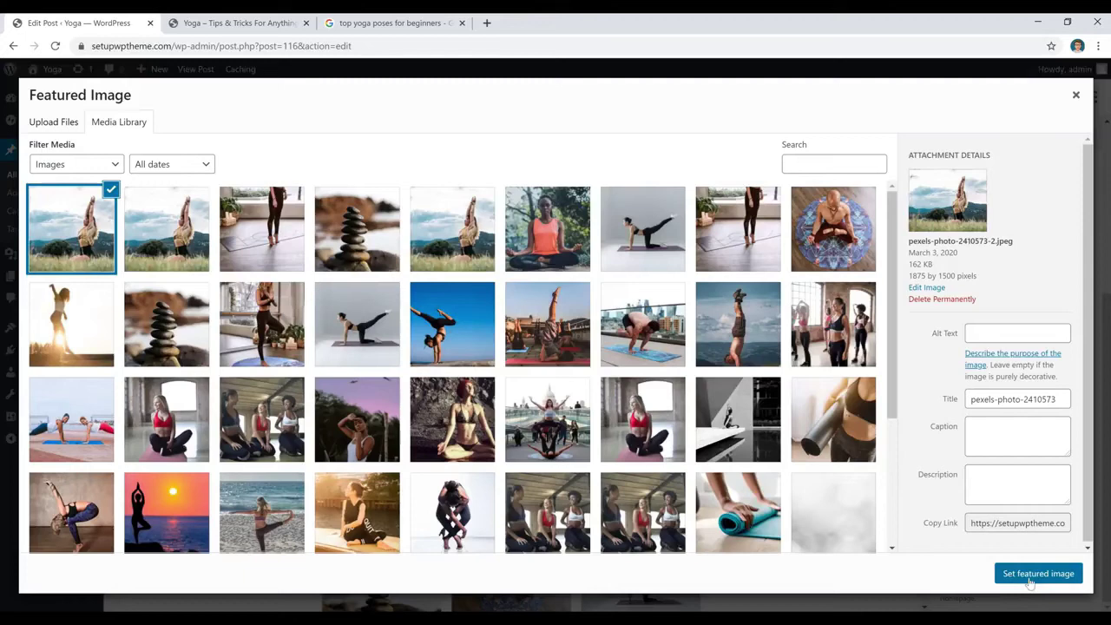
pyautogui.click(1038, 574)
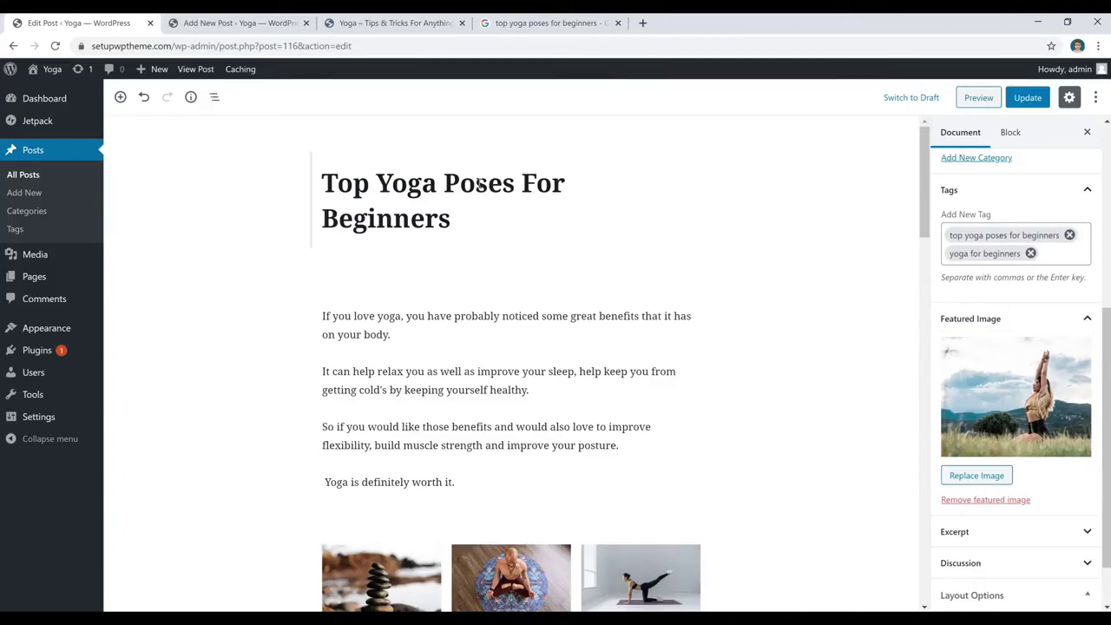
# Title the new post "Best Yoga Techniques (8 Tips)" and save it as a draft
pyautogui.click(260, 32)
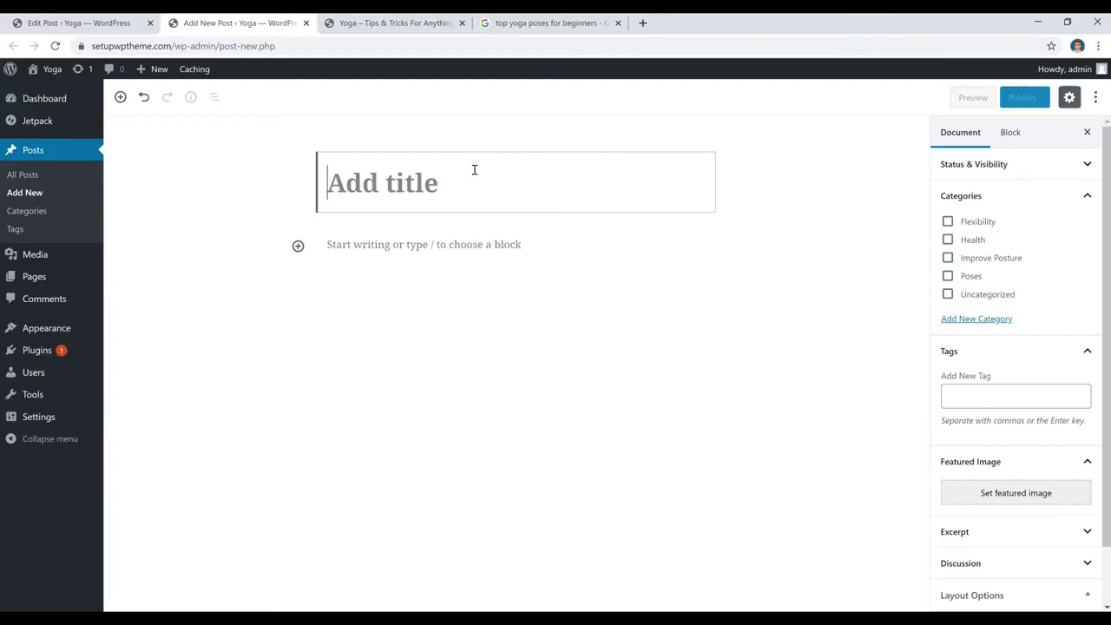
pyautogui.write('Best Yoga Techniques (8 Tips)')
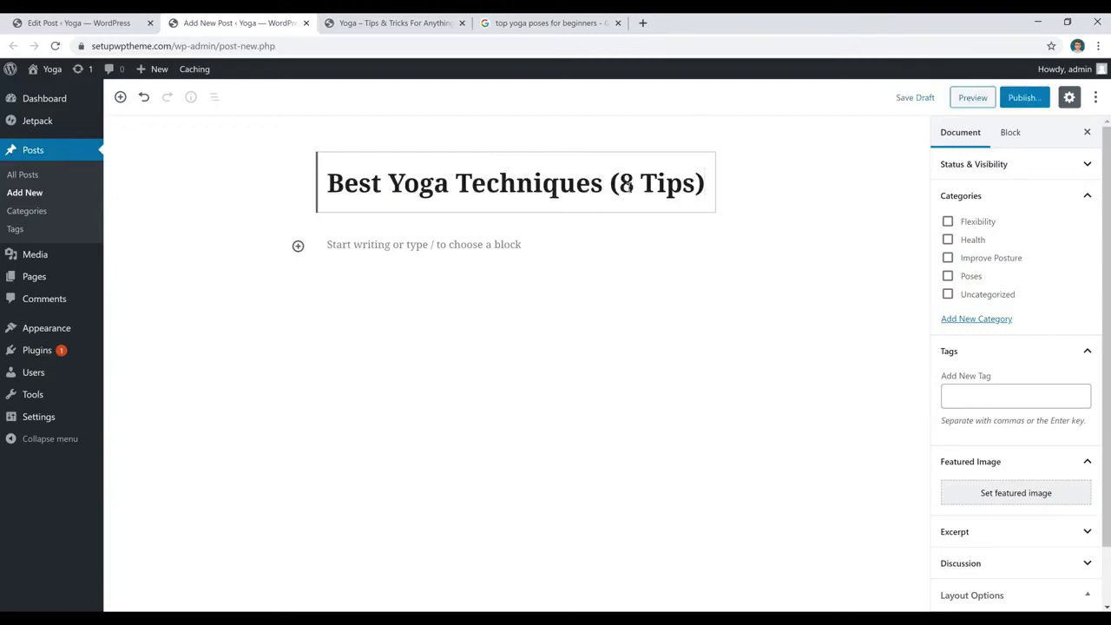
pyautogui.click(913, 101)
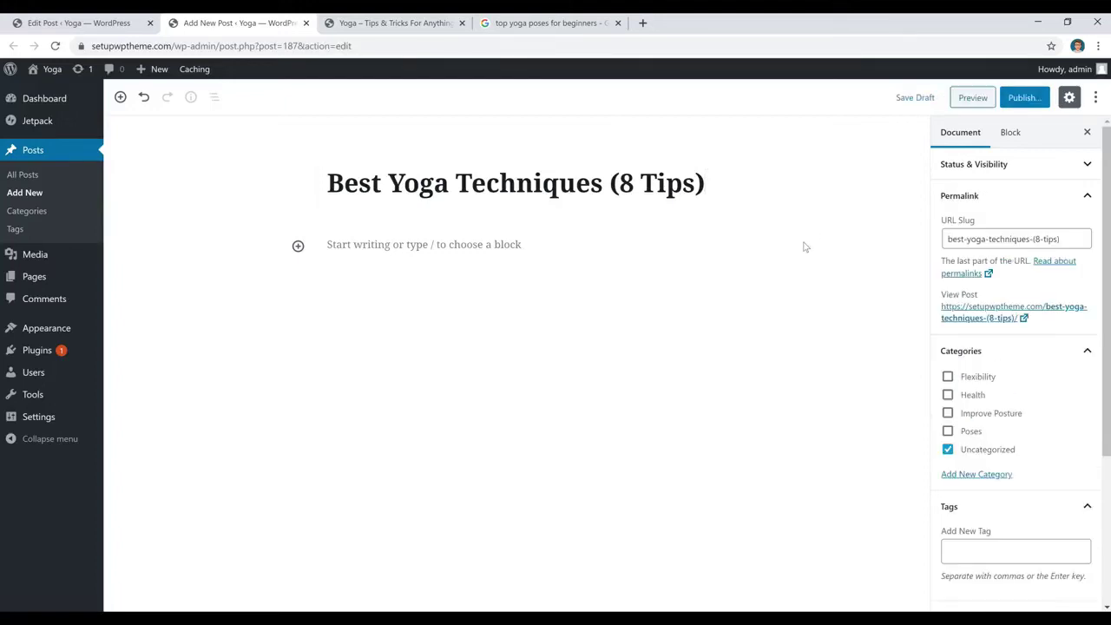
# Reopen the "Best Yoga Techniques (8 Tips)" draft from the list of all posts and publish it
pyautogui.click(27, 180)
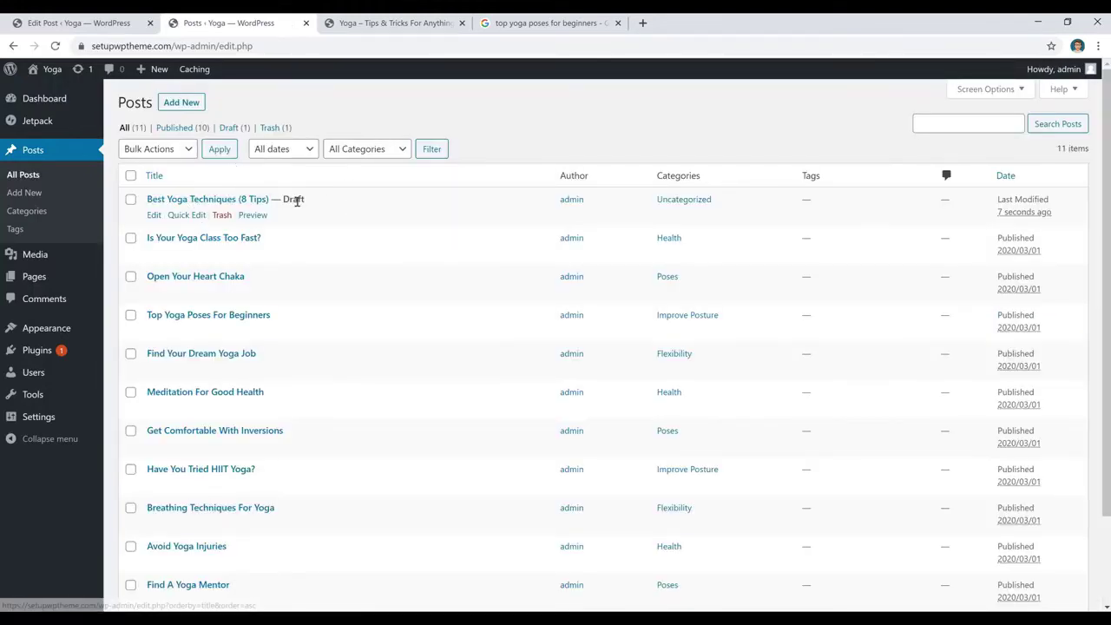
pyautogui.click(214, 202)
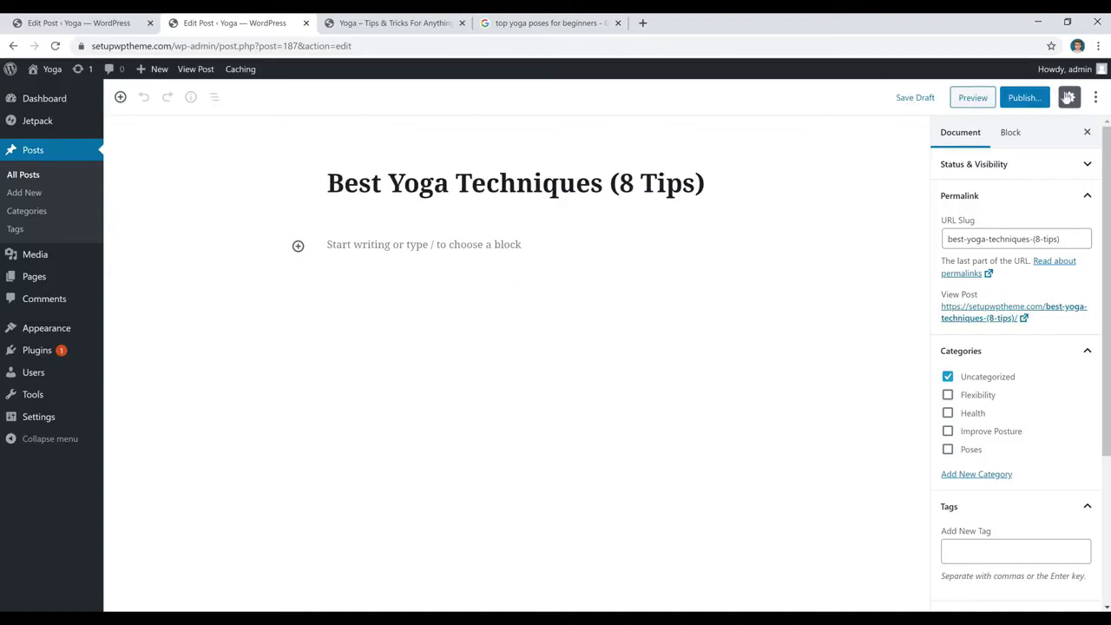
pyautogui.click(1023, 102)
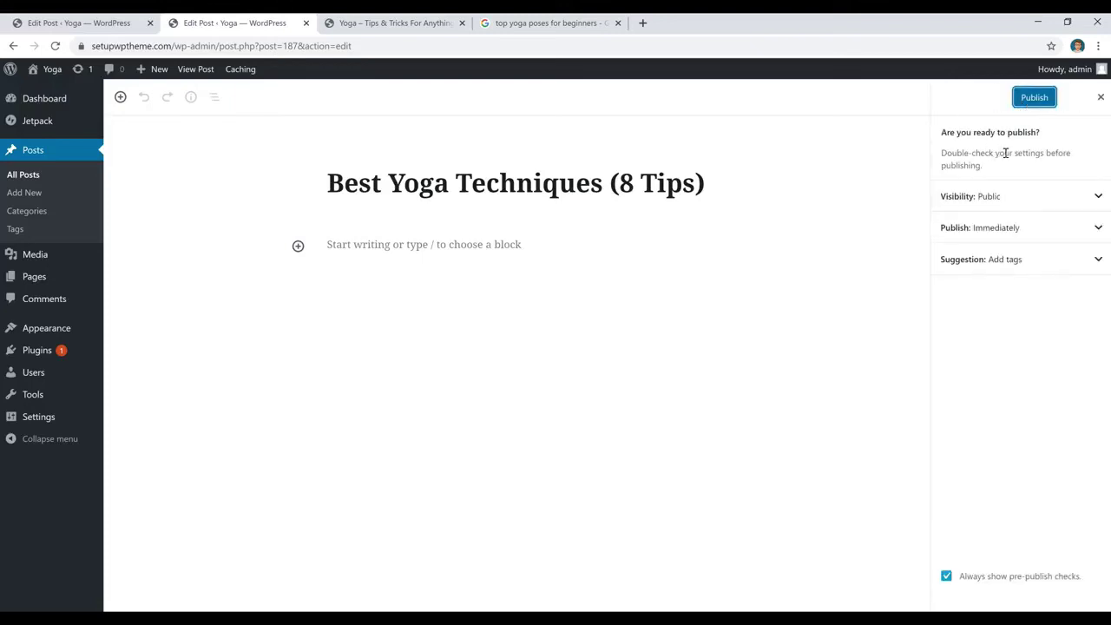
pyautogui.click(1035, 99)
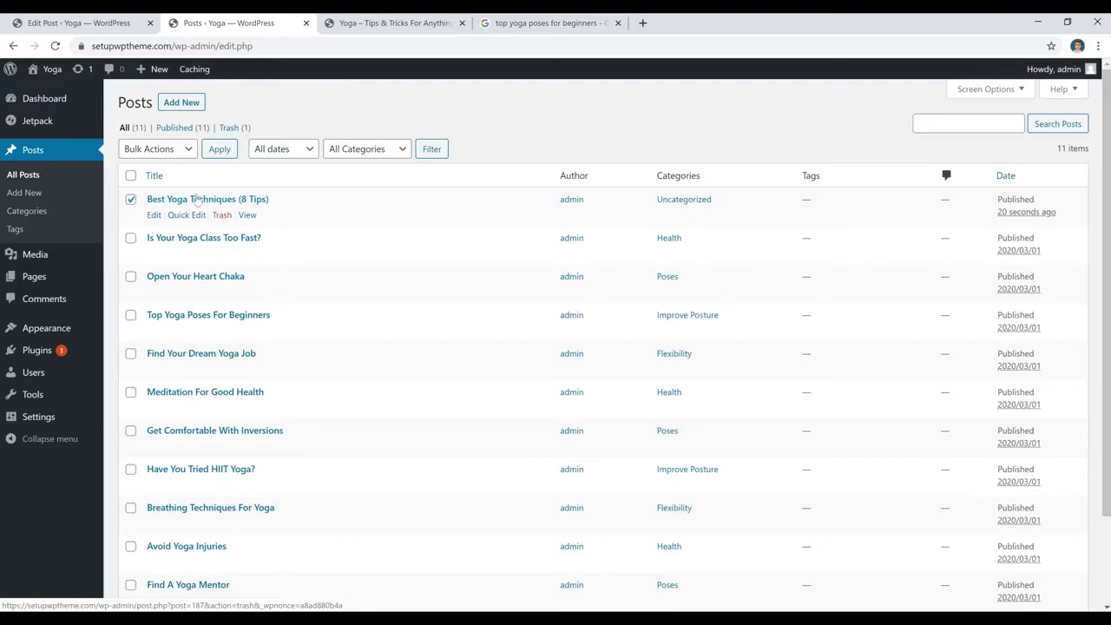
# Move the "Best Yoga Techniques (8 Tips)" post to the trash with a bulk action
pyautogui.click(178, 152)
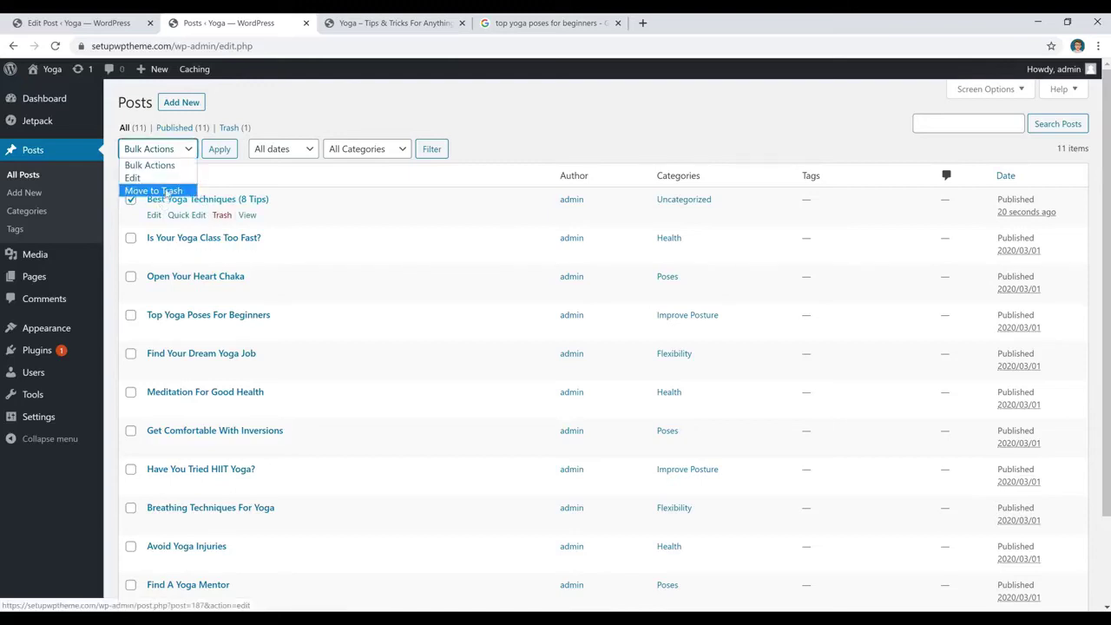
pyautogui.click(168, 191)
pyautogui.click(218, 149)
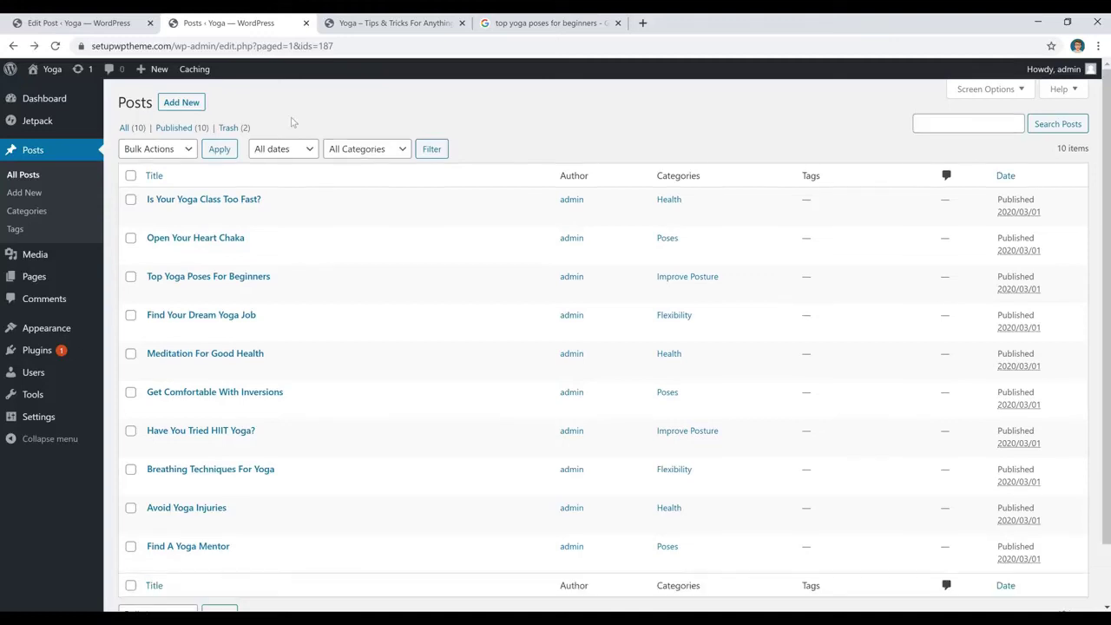
# Select all posts in the trash and choose Delete Permanently as the bulk action
pyautogui.click(228, 129)
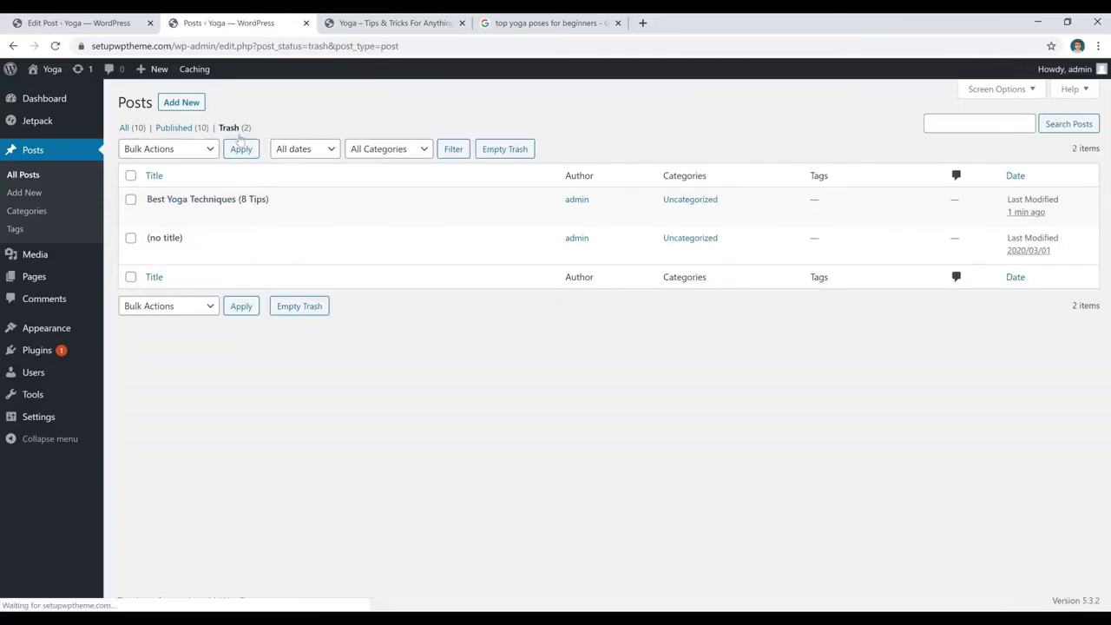
pyautogui.click(130, 175)
pyautogui.click(183, 149)
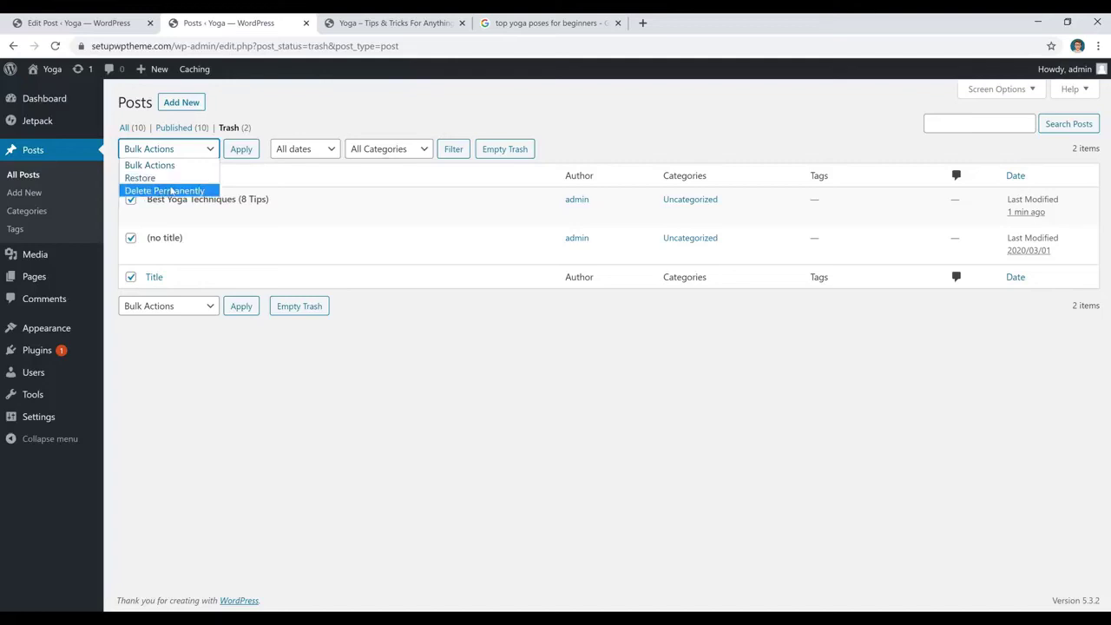
pyautogui.click(171, 191)
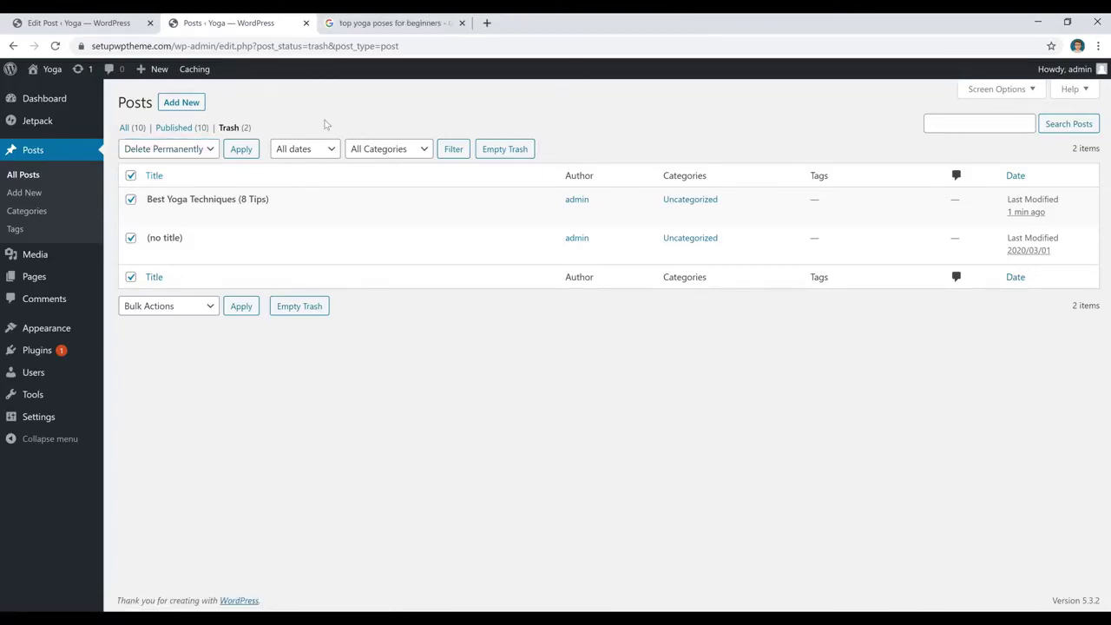
# Check the site's homepage, then open the editor for Menu 1 and expand the categories available as menu items
pyautogui.click(415, 26)
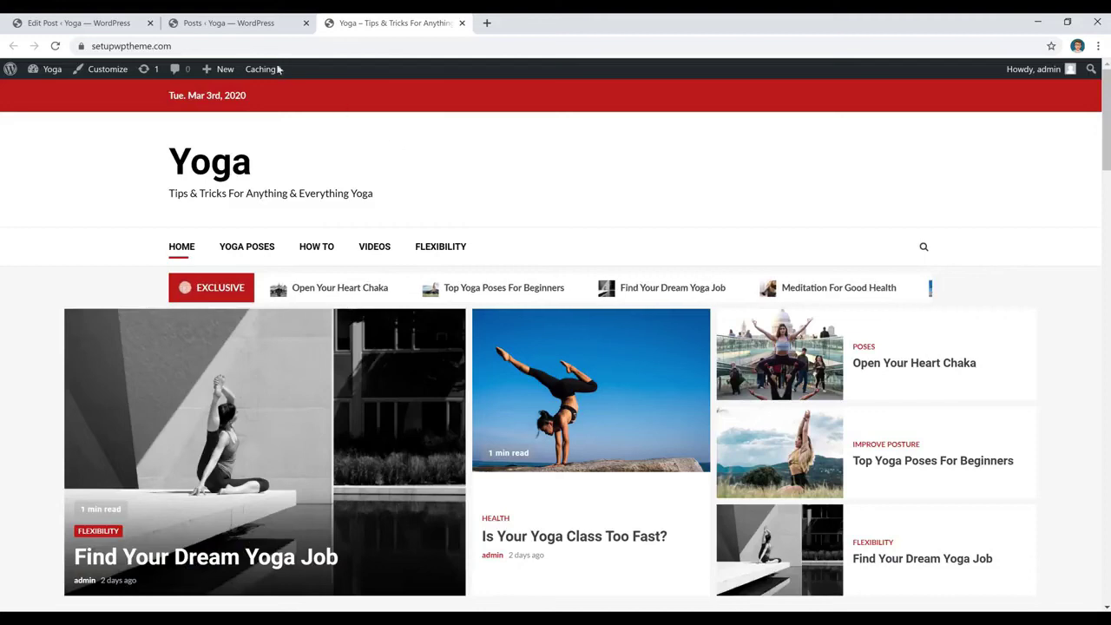
pyautogui.click(230, 24)
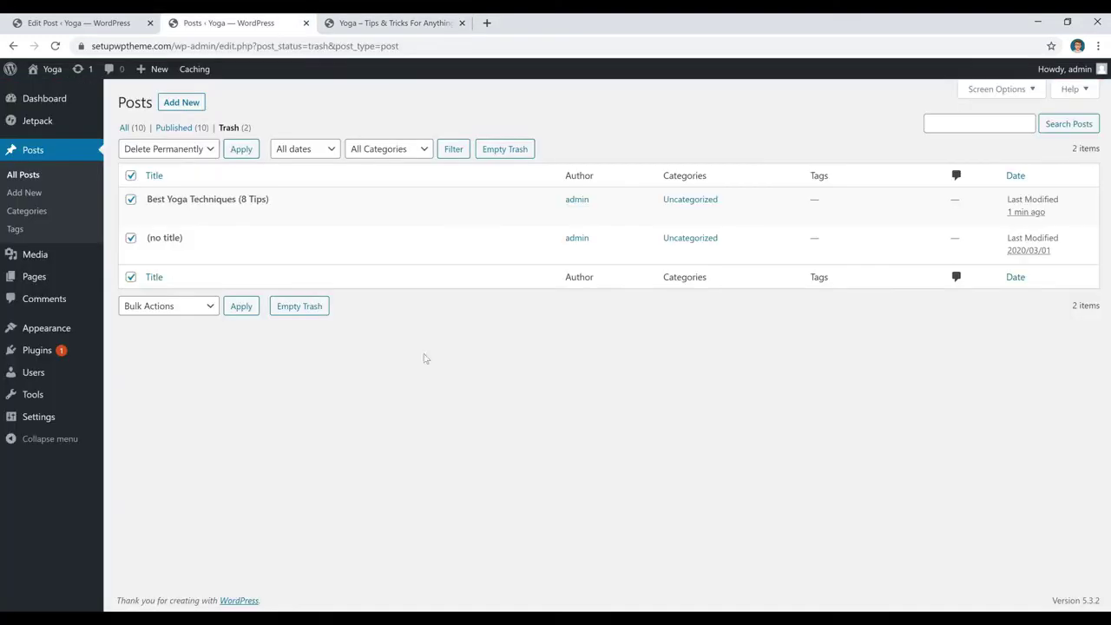
pyautogui.moveTo(48, 328)
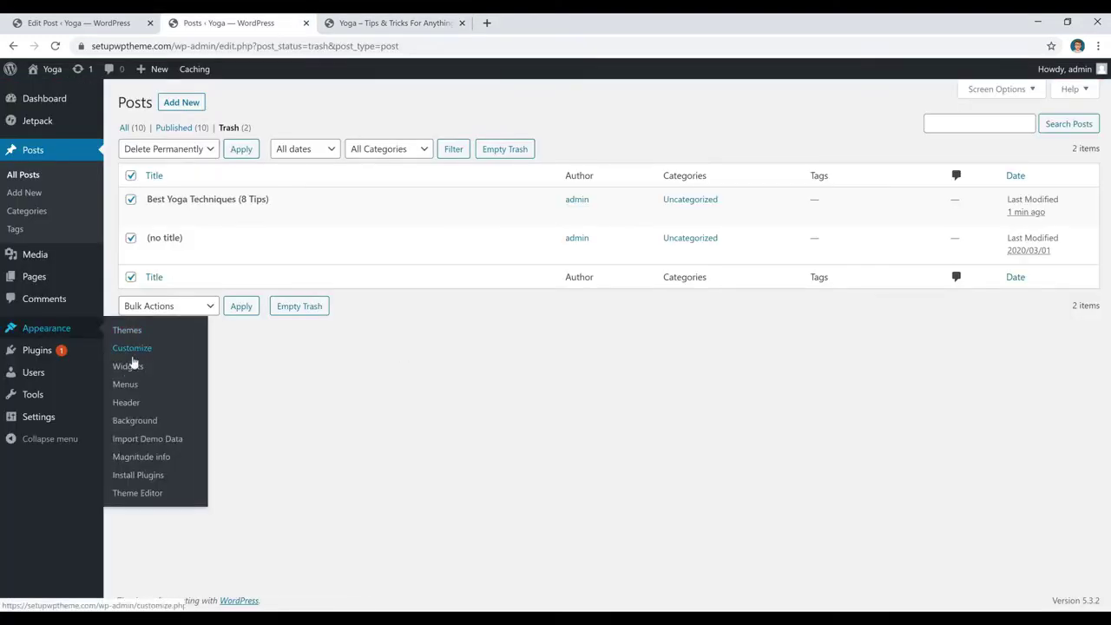
pyautogui.click(126, 385)
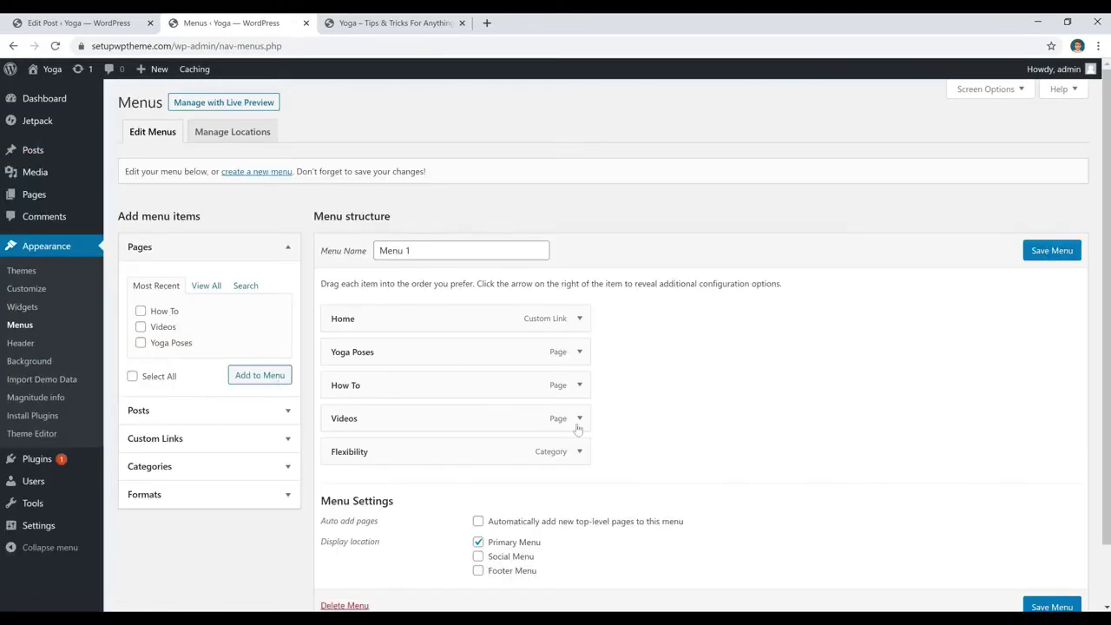
pyautogui.click(249, 472)
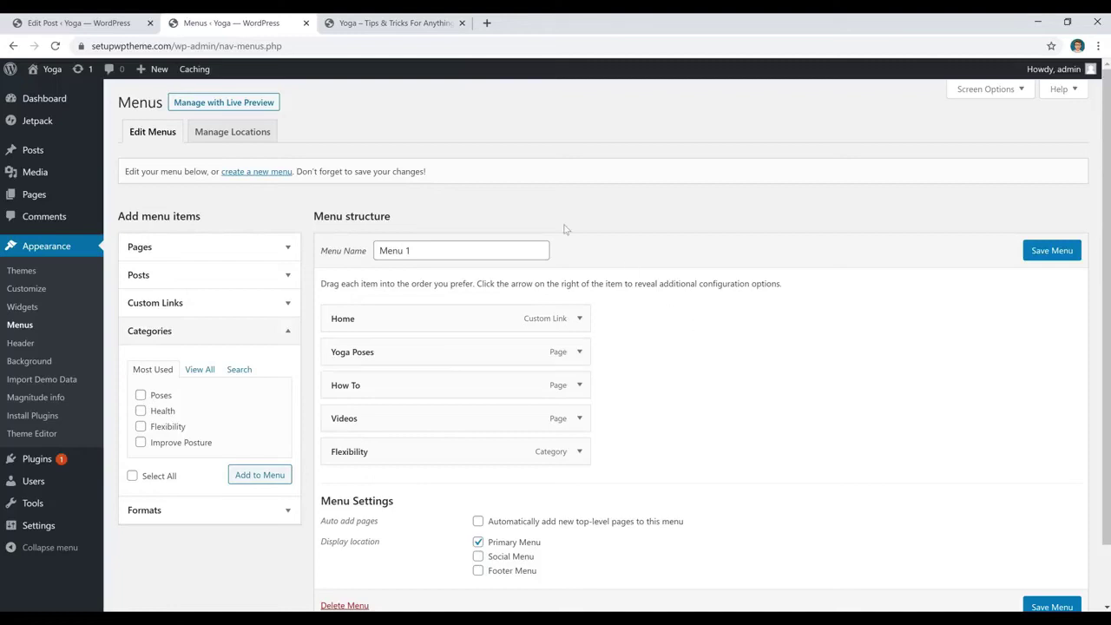
# Open the Flexibility category page on the live site and look through its posts
pyautogui.click(401, 24)
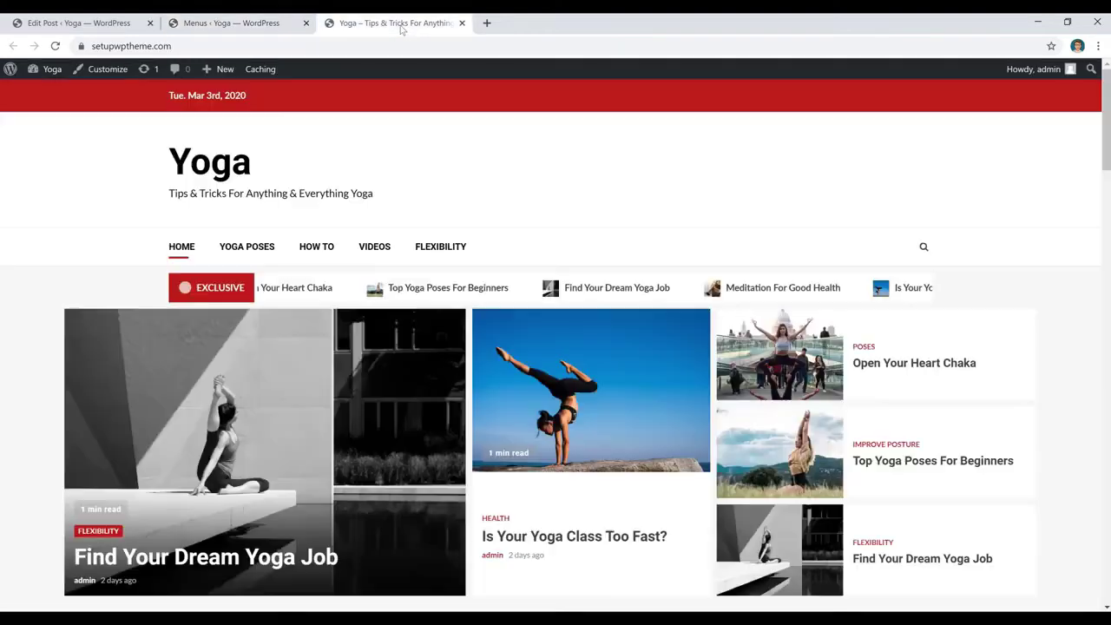
pyautogui.click(442, 248)
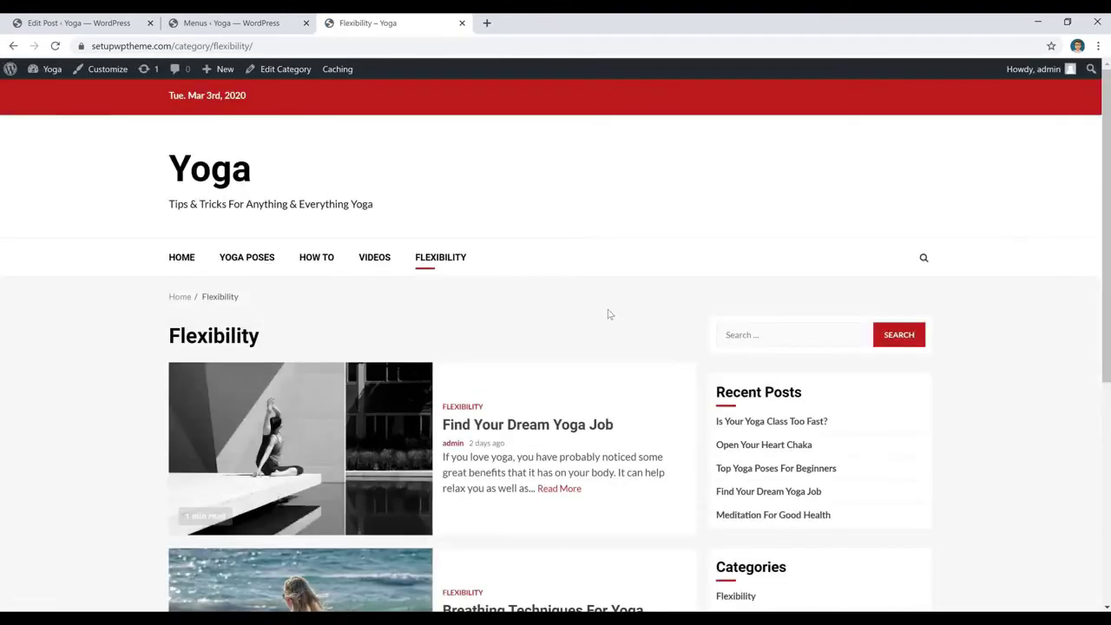
pyautogui.scroll(-4, 607, 314)
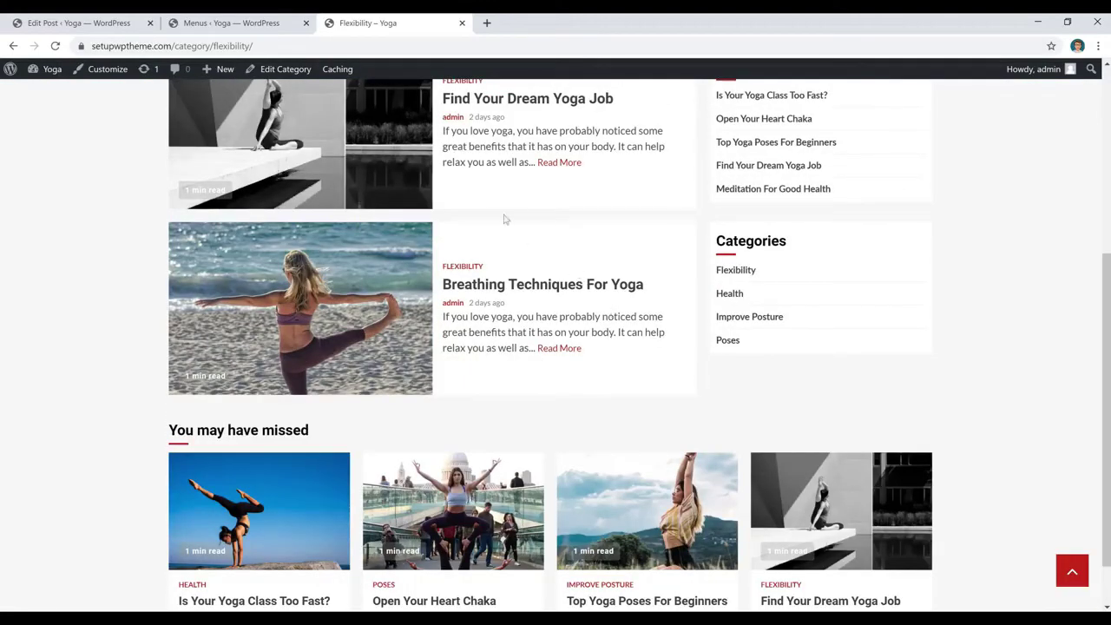
# Add the Poses, Health and Improve Posture categories to Menu 1 and save the menu
pyautogui.click(224, 24)
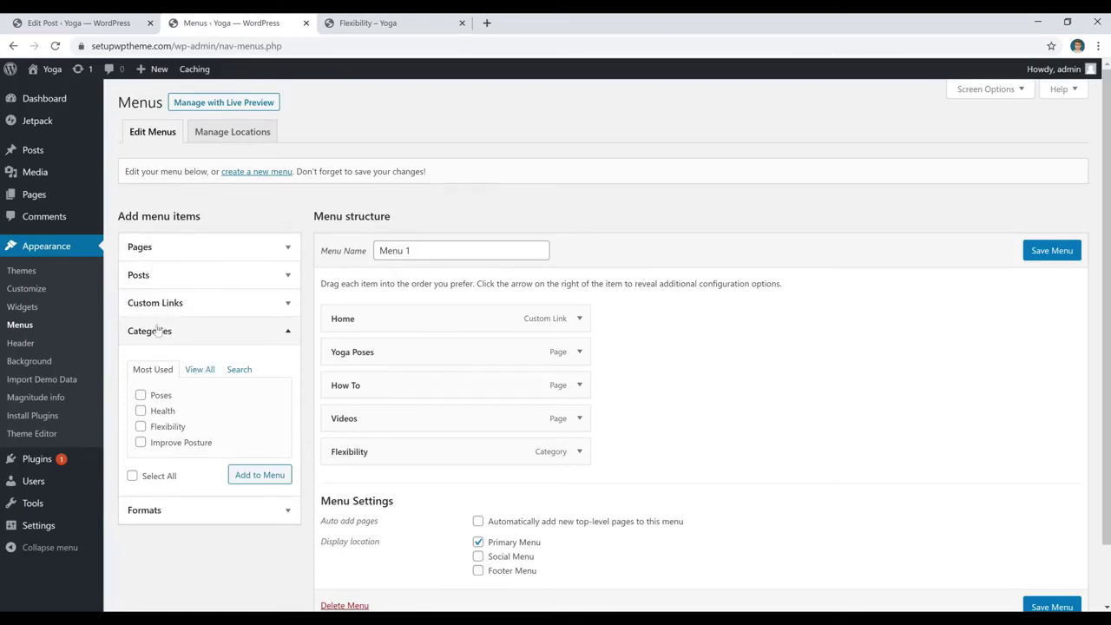
pyautogui.click(161, 396)
pyautogui.click(164, 411)
pyautogui.click(167, 427)
pyautogui.click(364, 23)
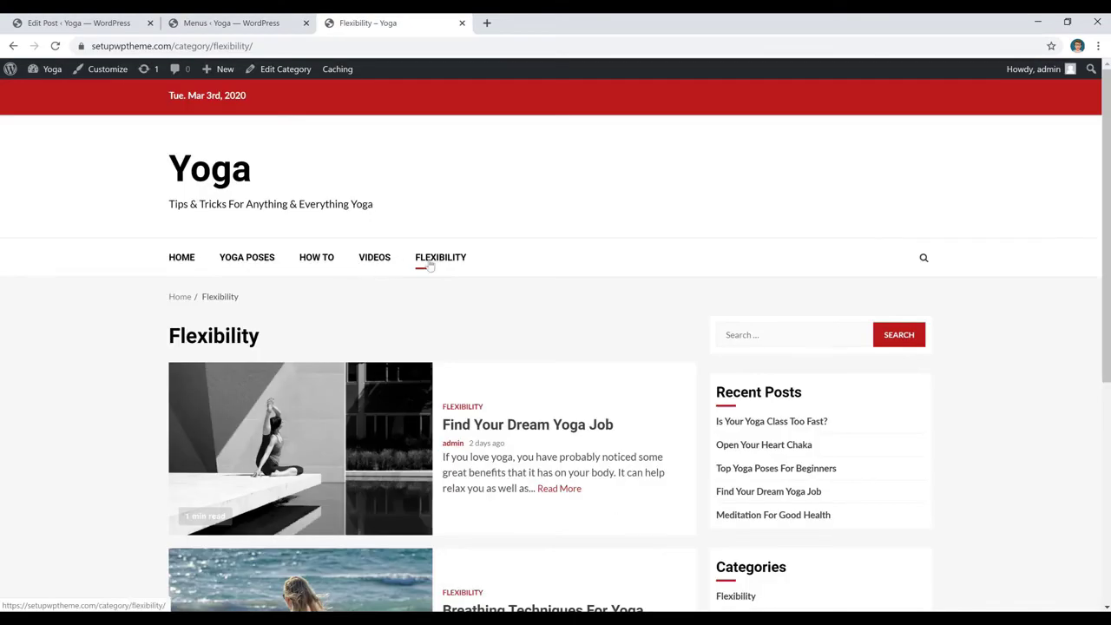
pyautogui.hotkey('ctrl', 'shift', 'Tab')
pyautogui.click(169, 428)
pyautogui.click(171, 443)
pyautogui.click(260, 477)
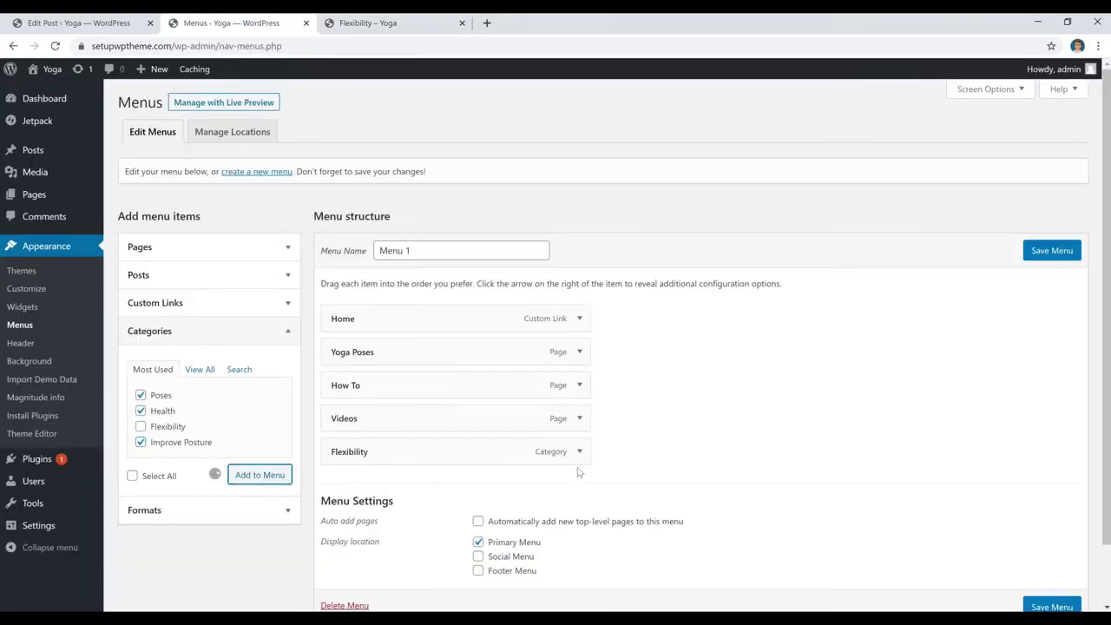
pyautogui.scroll(-2, 719, 446)
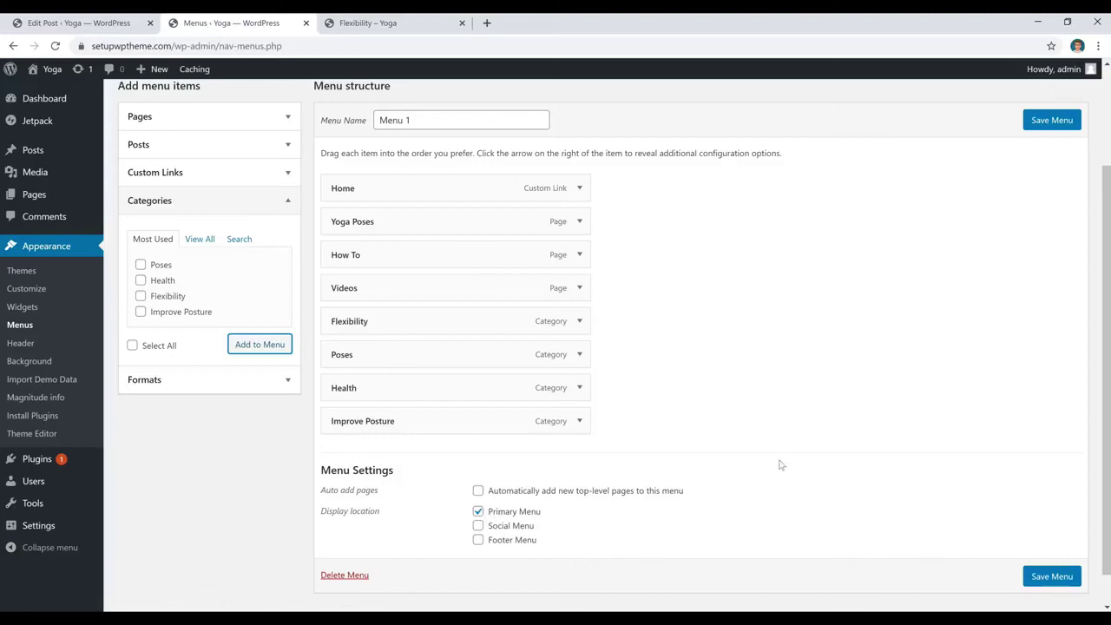
pyautogui.click(1049, 126)
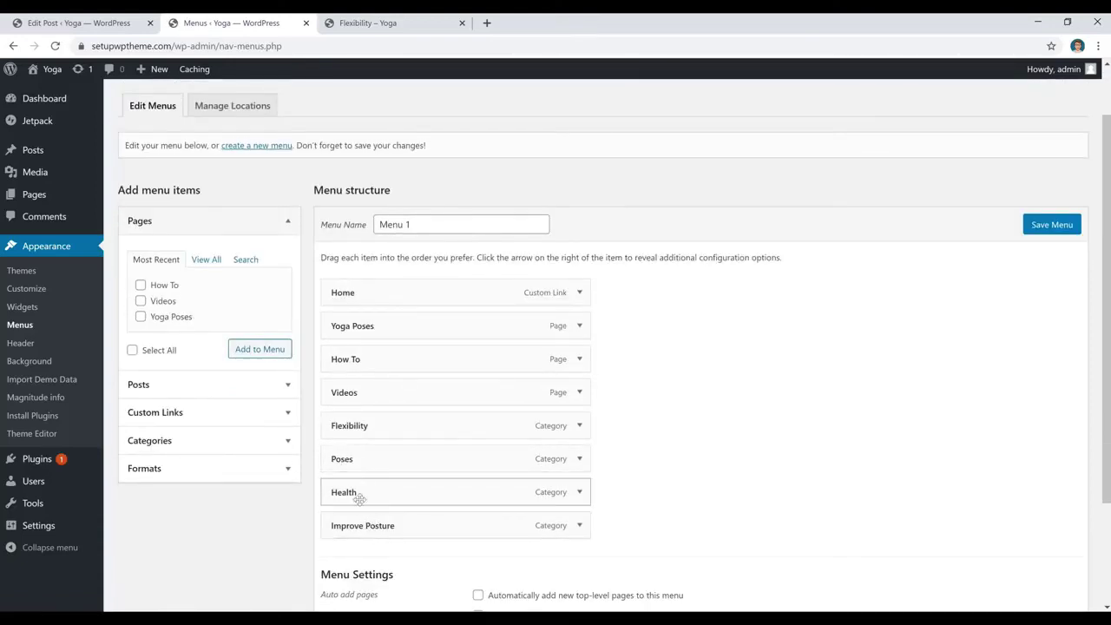
# Reload the live site and view the Health category page through its new menu link
pyautogui.click(376, 32)
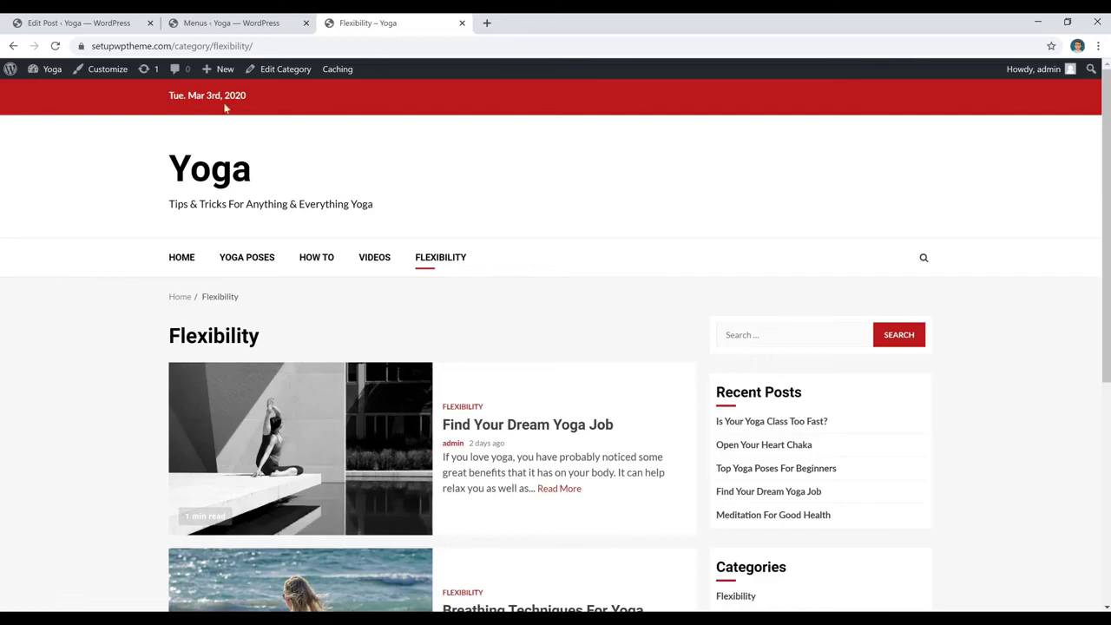
pyautogui.click(54, 45)
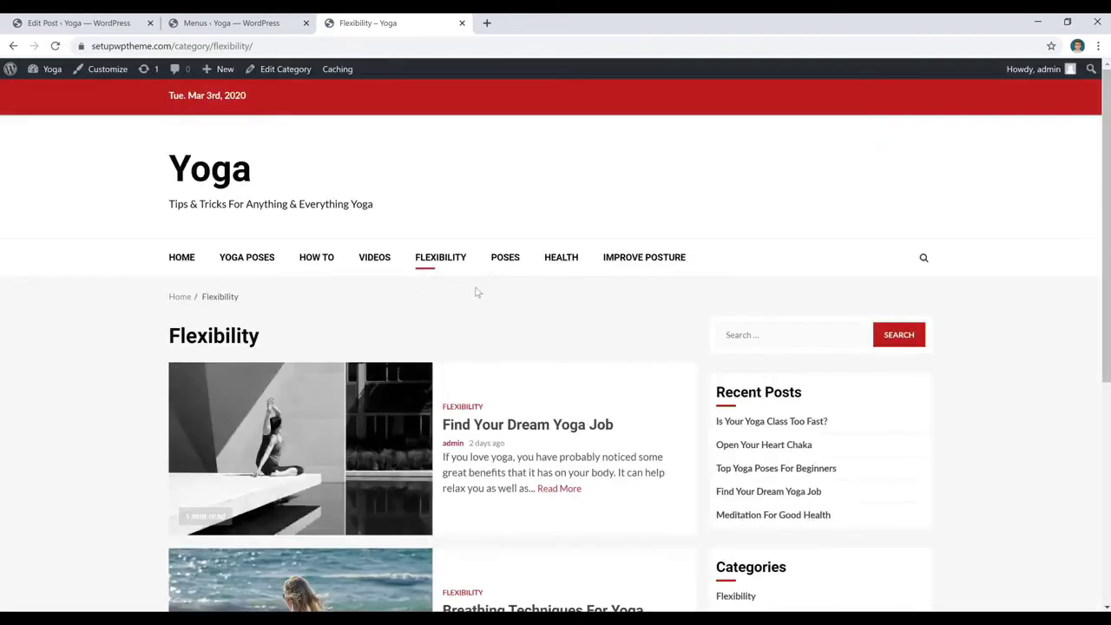
pyautogui.click(562, 265)
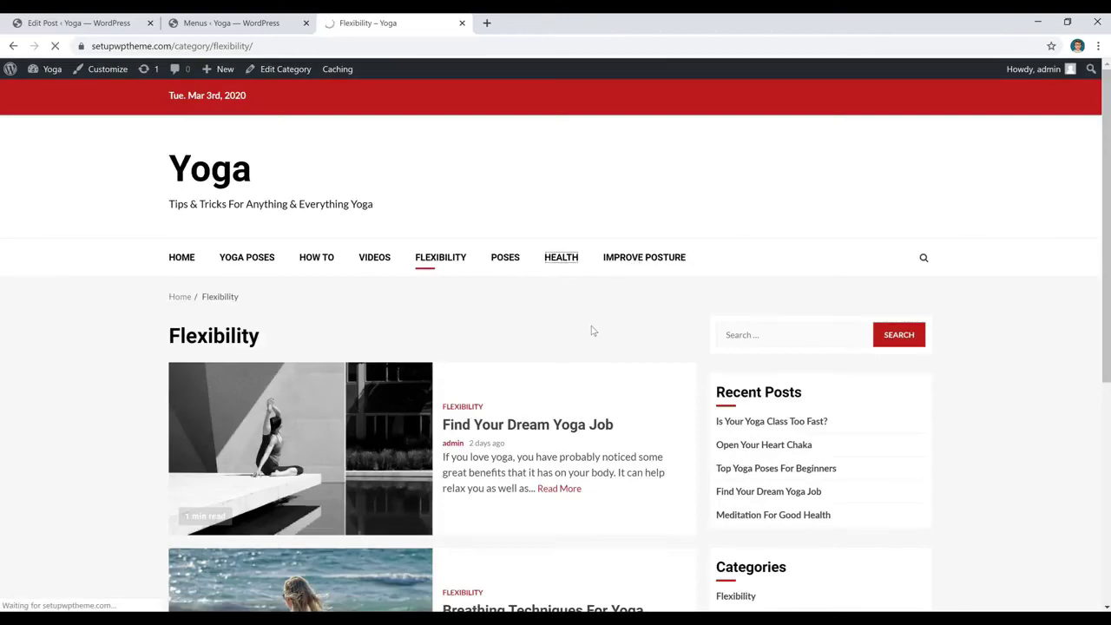
pyautogui.scroll(-2, 591, 331)
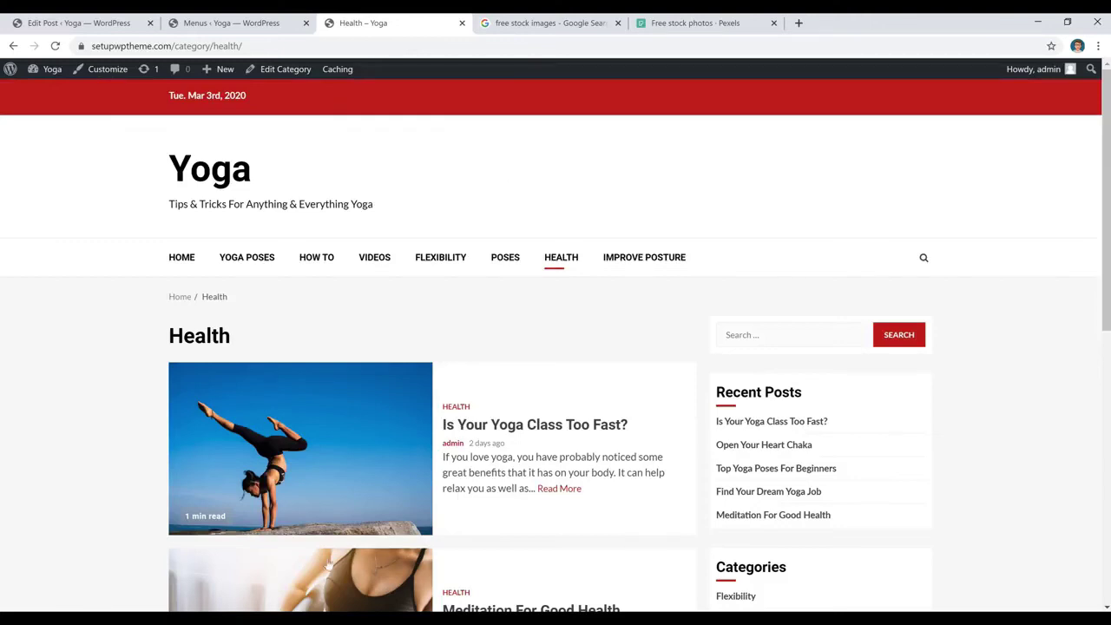
# Switch to Pexels, browse the free stock photos and search for yoga
pyautogui.click(698, 23)
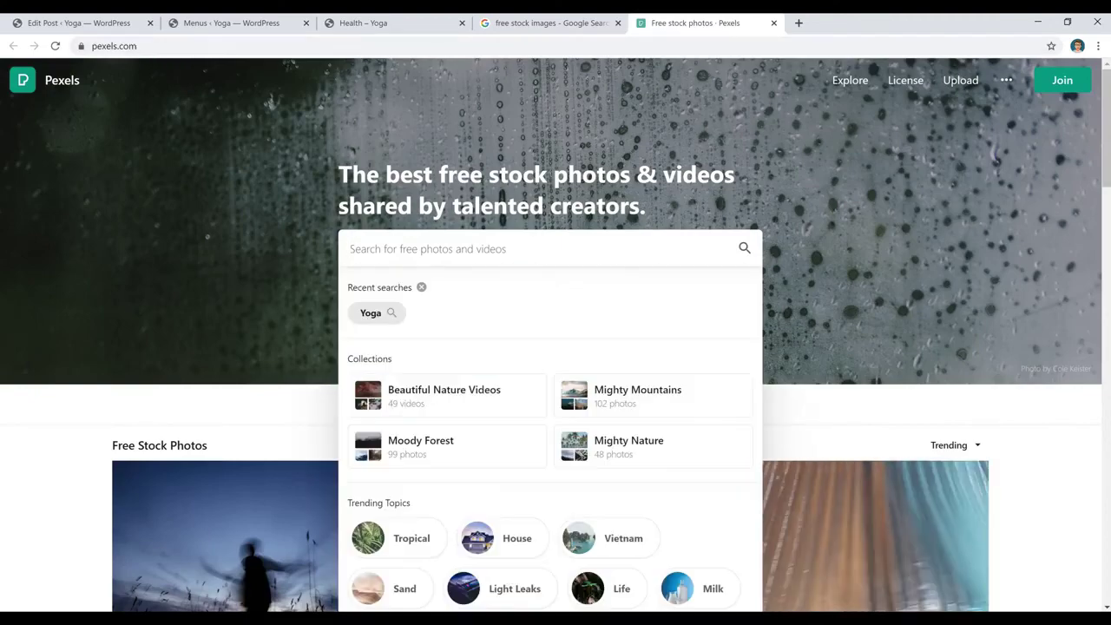
pyautogui.scroll(-2, 512, 286)
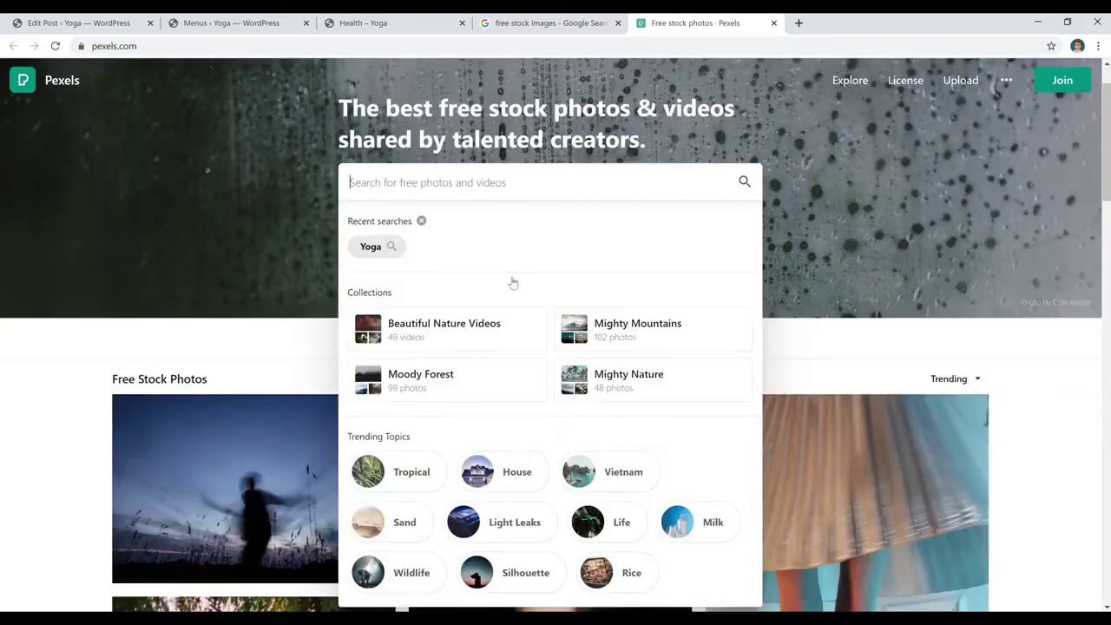
pyautogui.scroll(-2, 538, 235)
pyautogui.scroll(-3, 735, 248)
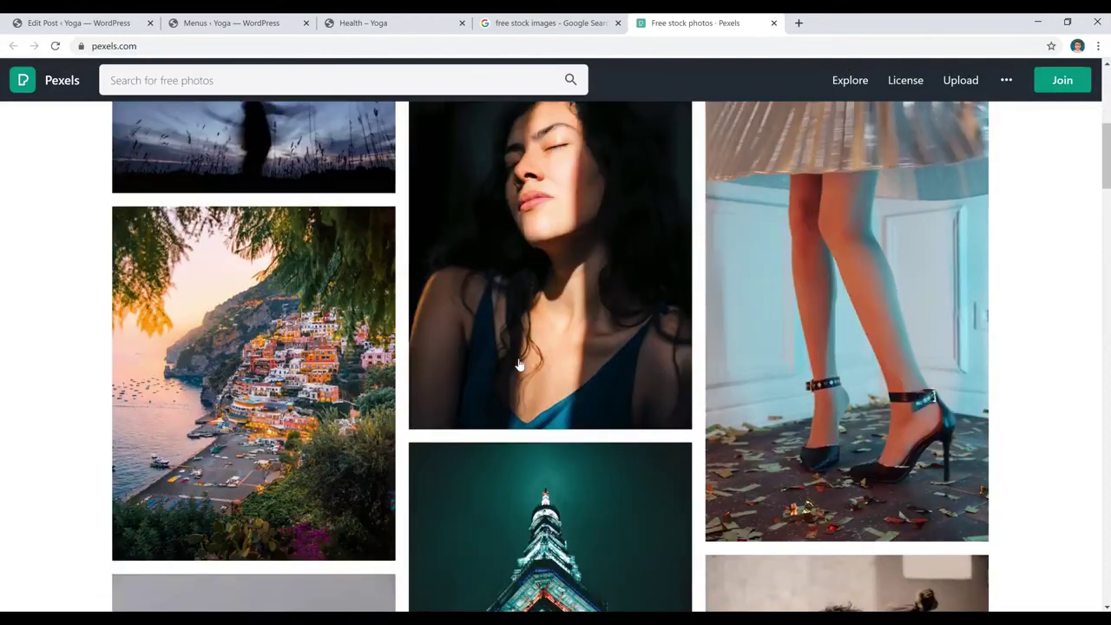
pyautogui.scroll(7, 518, 360)
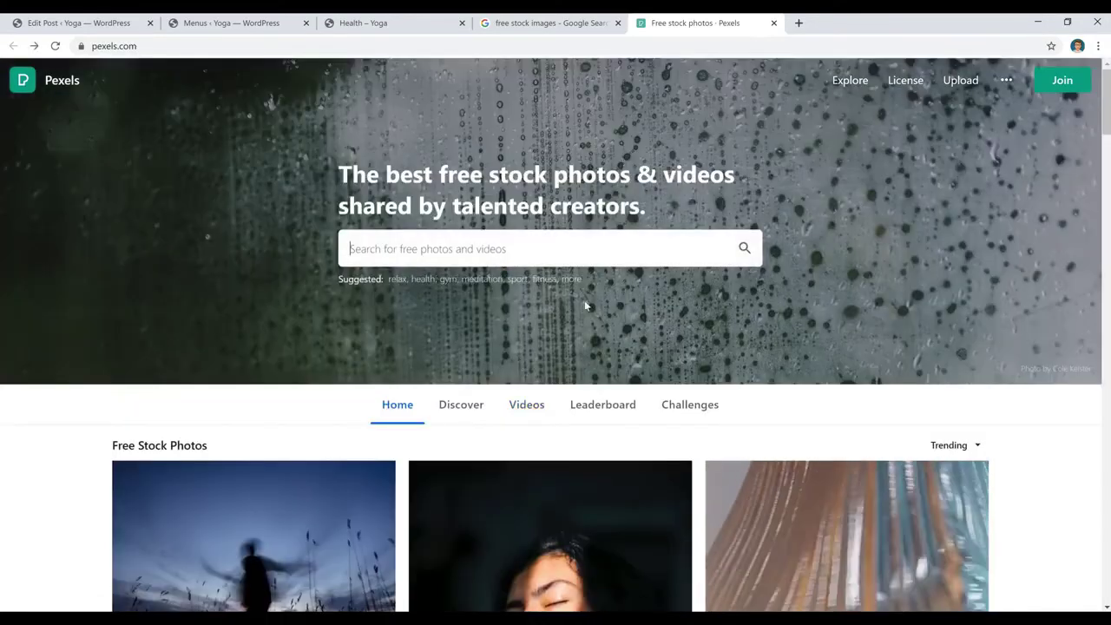
pyautogui.click(546, 251)
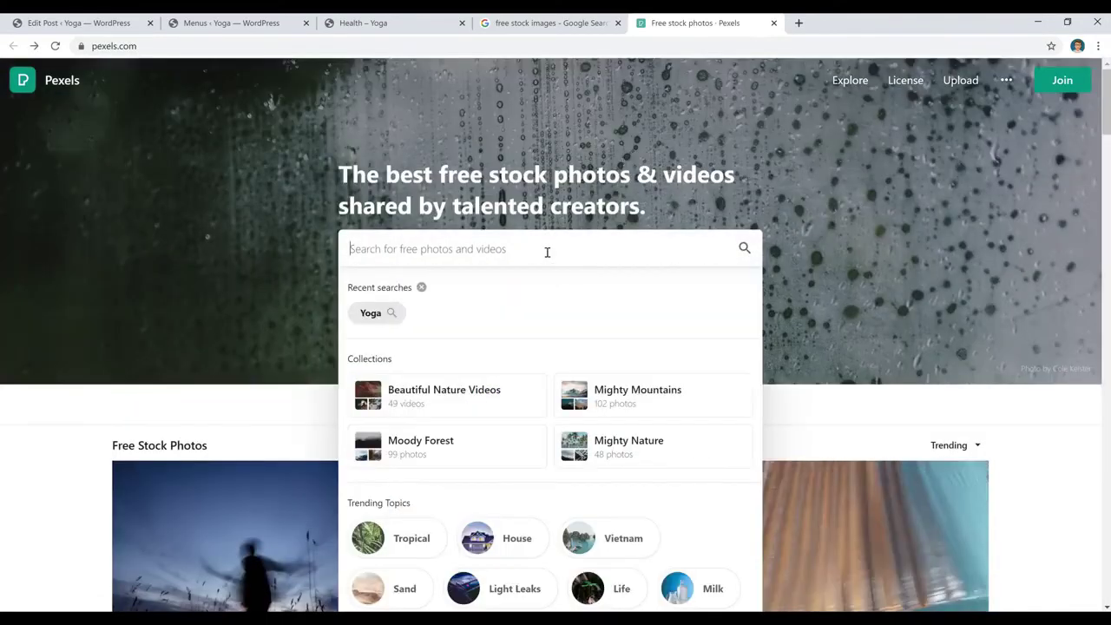
pyautogui.click(389, 311)
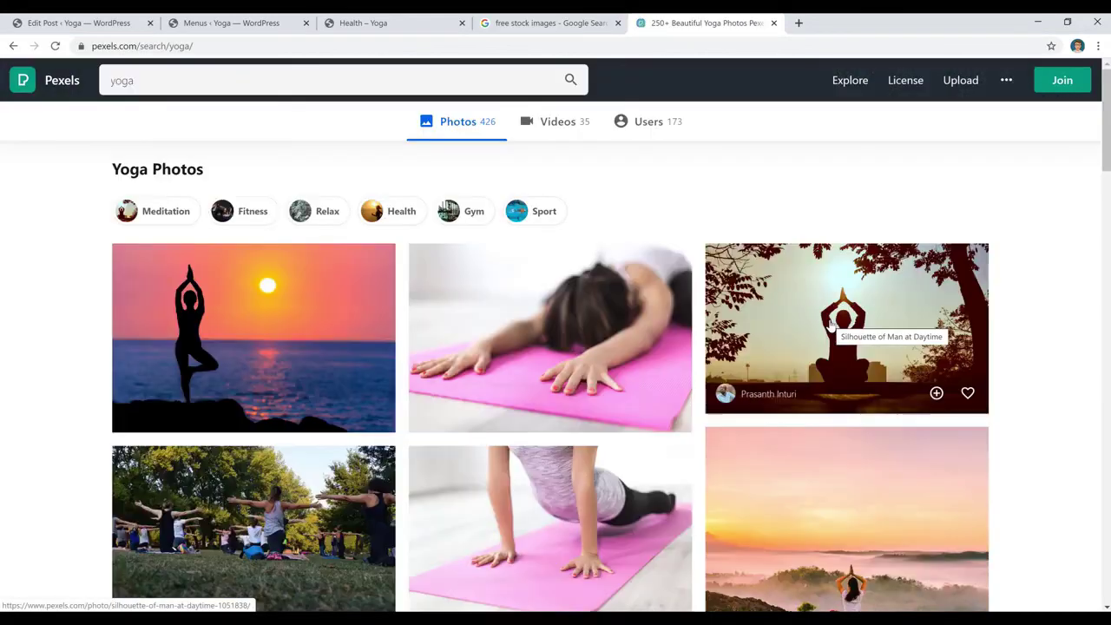
# Open the photo of the woman doing yoga on a purple mat and download it in Original size (7360 x 4912)
pyautogui.scroll(-8, 1032, 269)
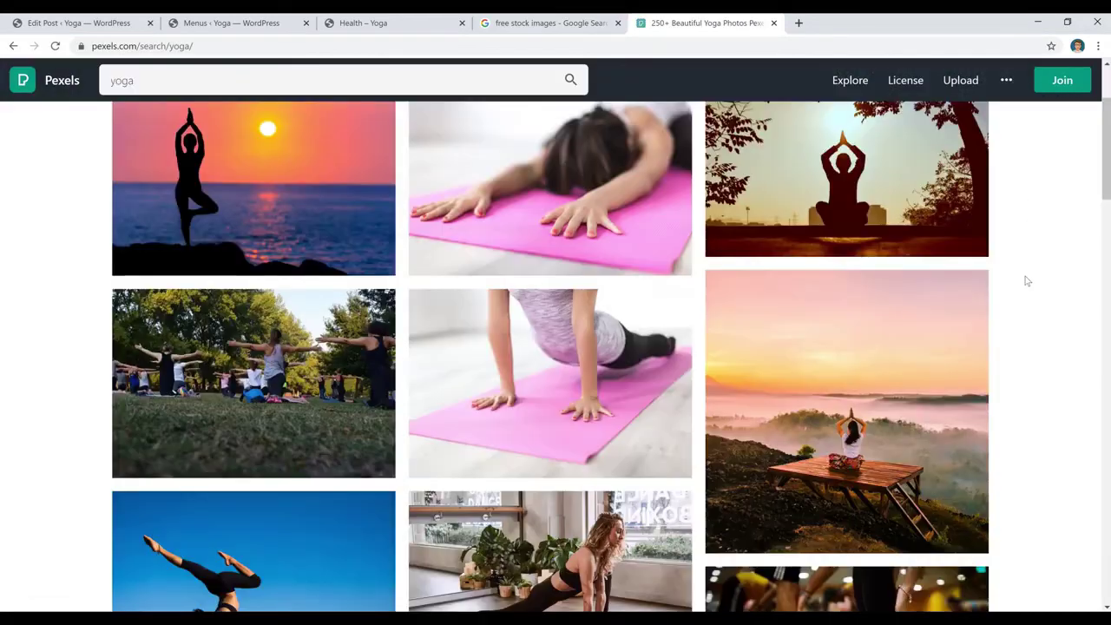
pyautogui.scroll(-5, 1027, 280)
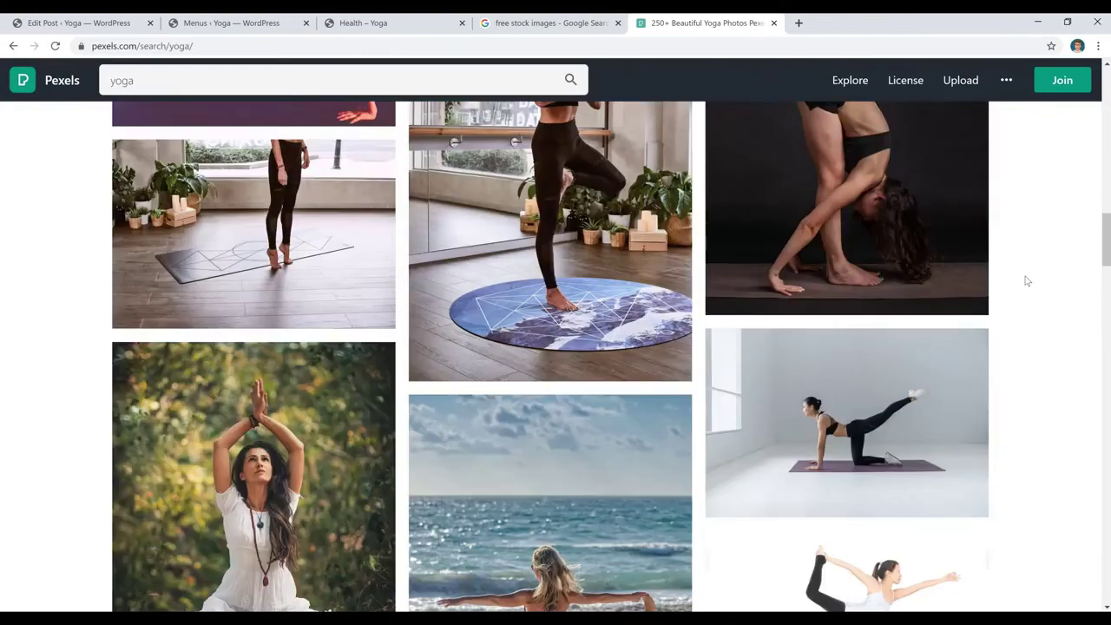
pyautogui.click(883, 343)
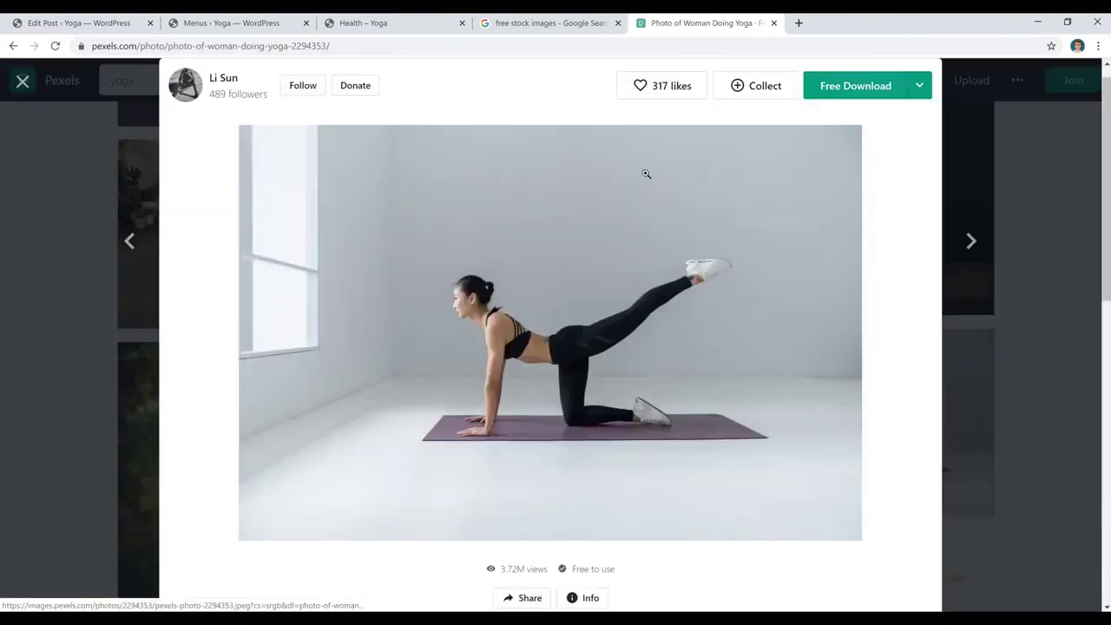
pyautogui.click(919, 87)
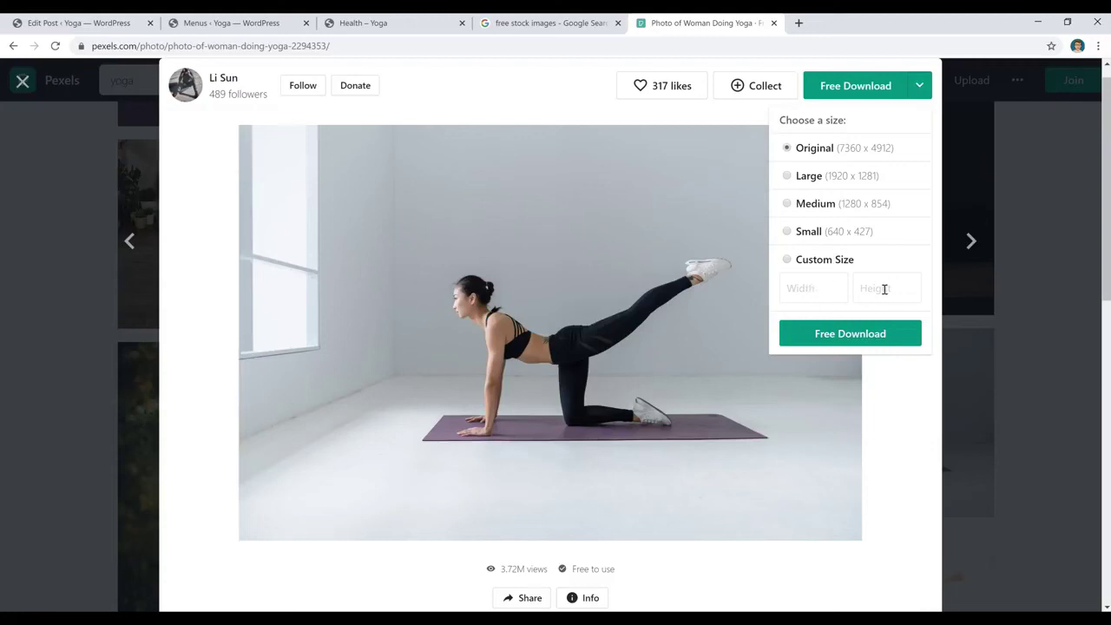
pyautogui.click(868, 336)
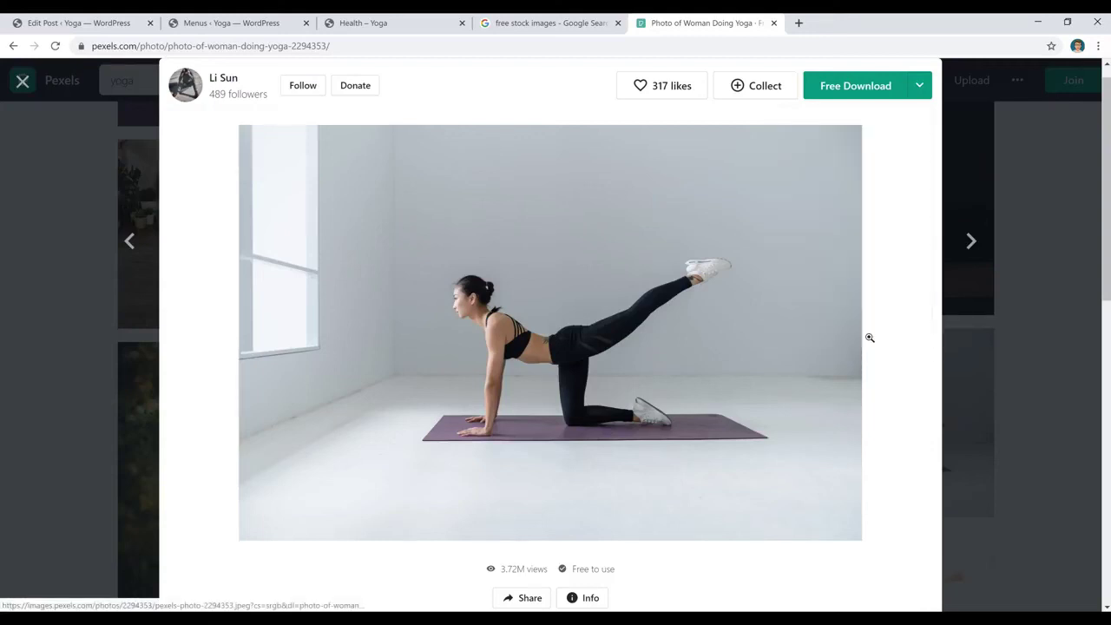
# Open the Yoga site's Site Identity settings in the customizer and bring up the logo selection from the media library
pyautogui.hotkey('ctrl', '3')
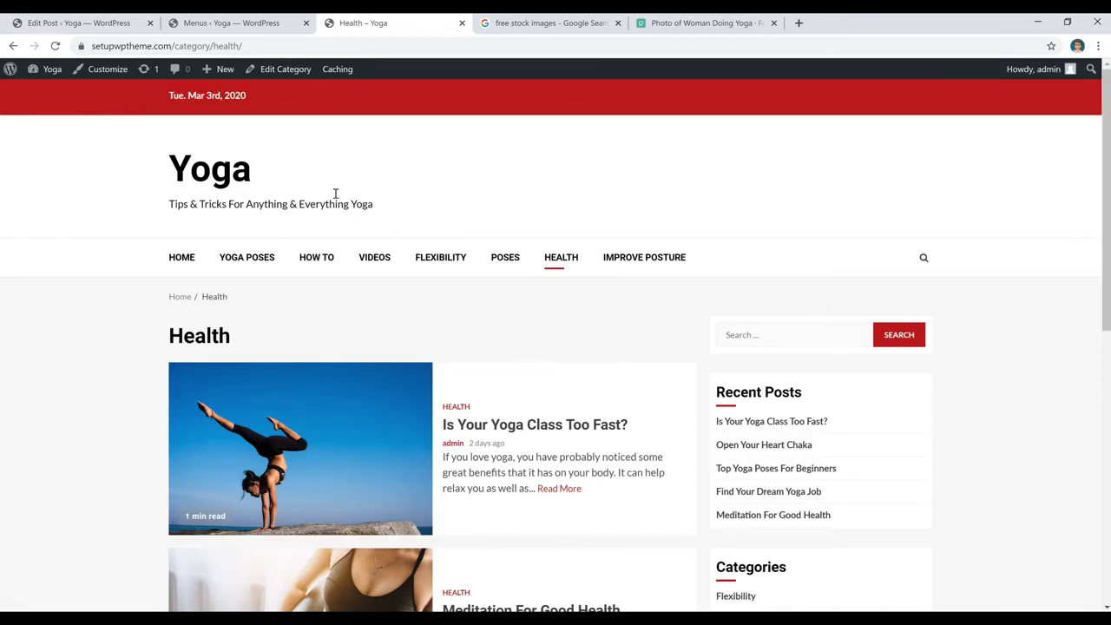
pyautogui.click(109, 76)
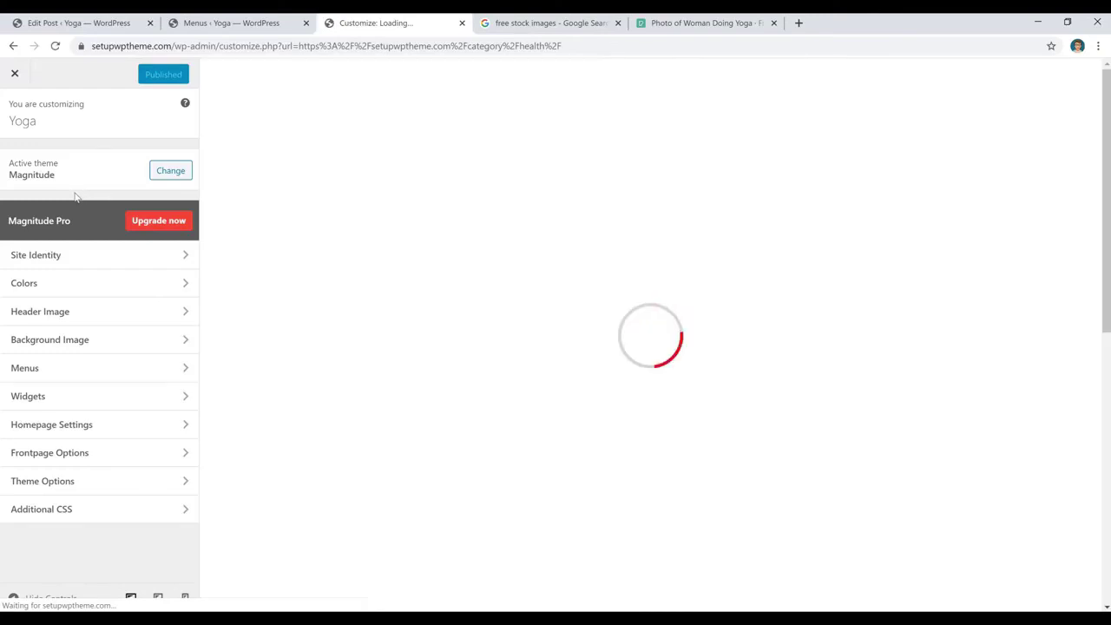
pyautogui.click(36, 254)
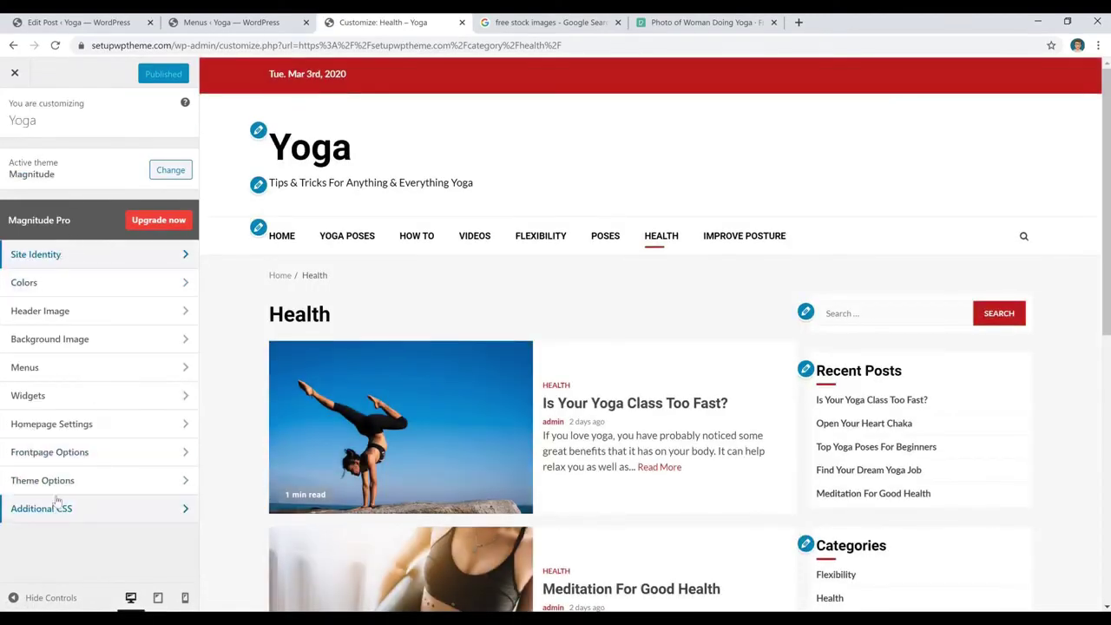
pyautogui.click(102, 258)
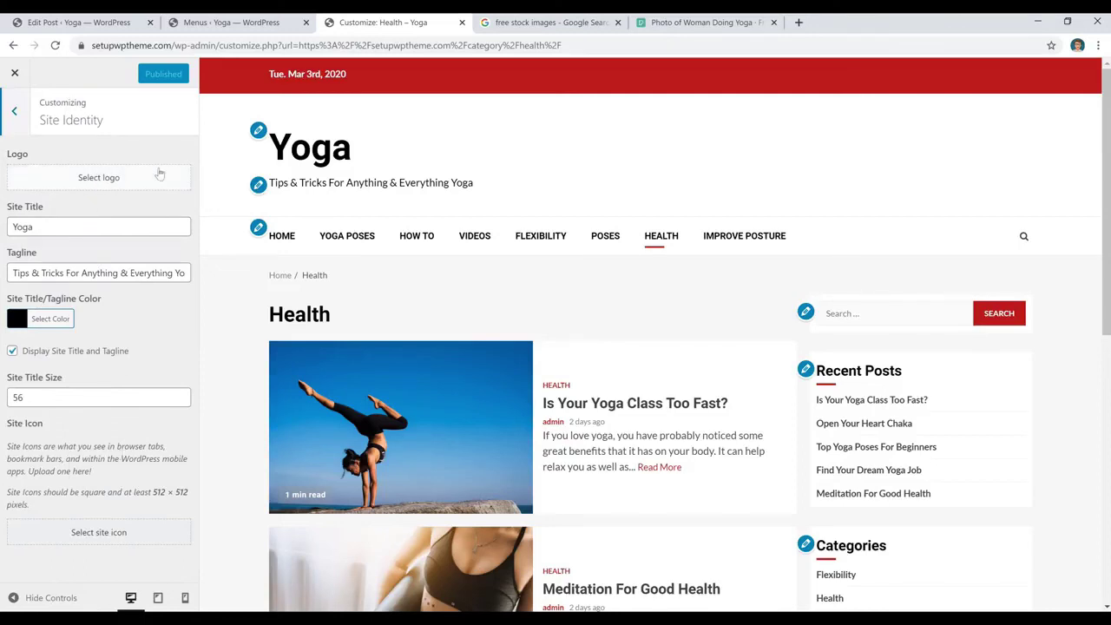
pyautogui.click(105, 186)
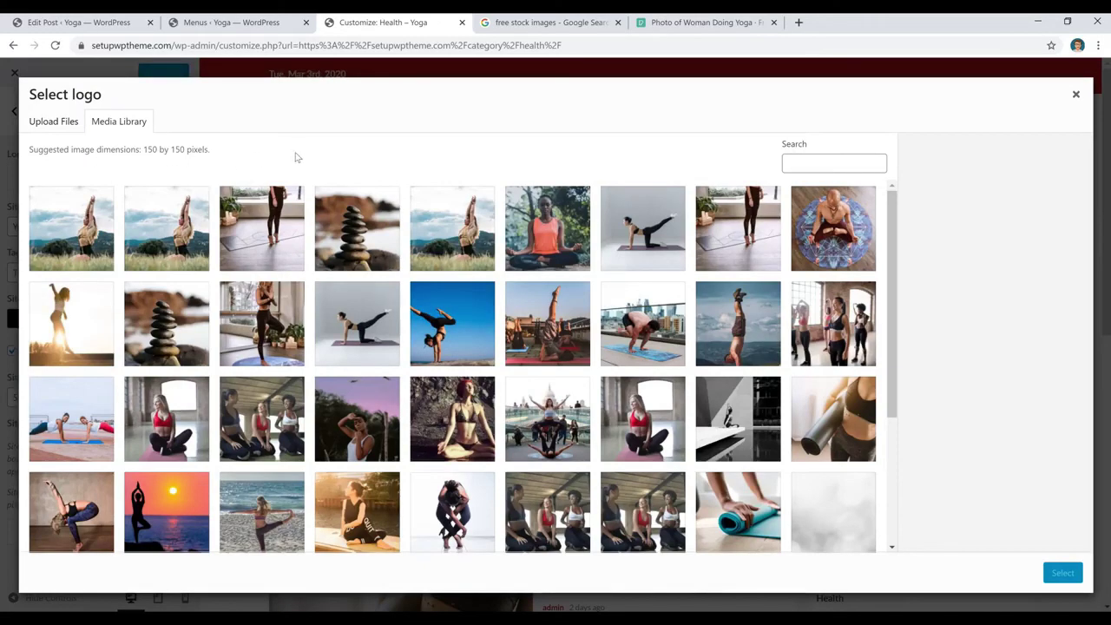
# Check the custom download size option for the yoga photo on Pexels, and close the customizer's logo selection without choosing an image
pyautogui.click(734, 24)
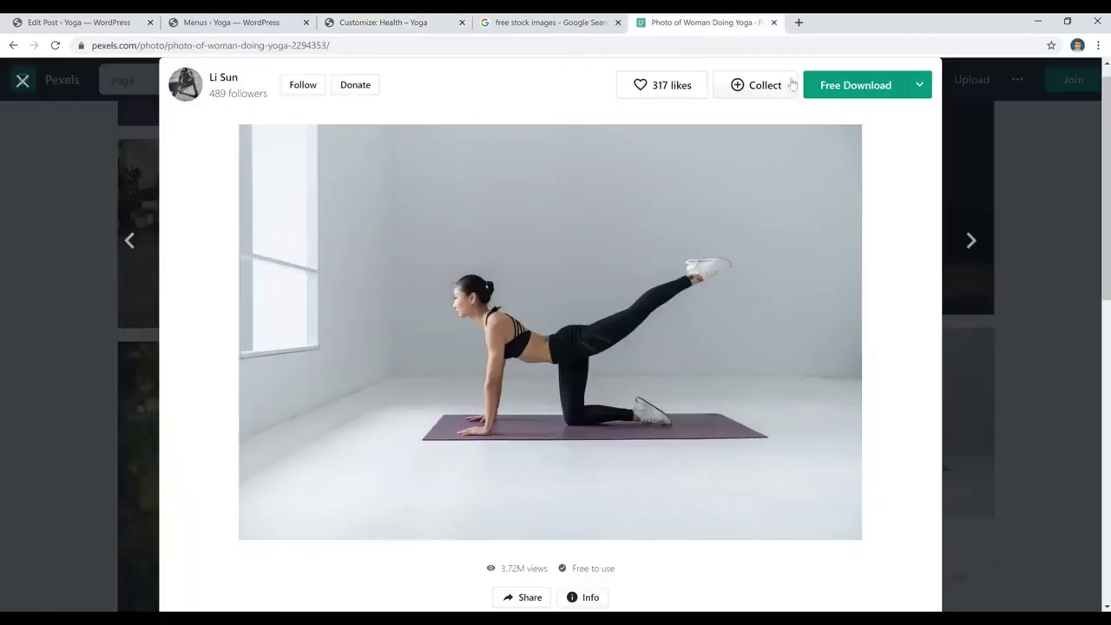
pyautogui.click(919, 85)
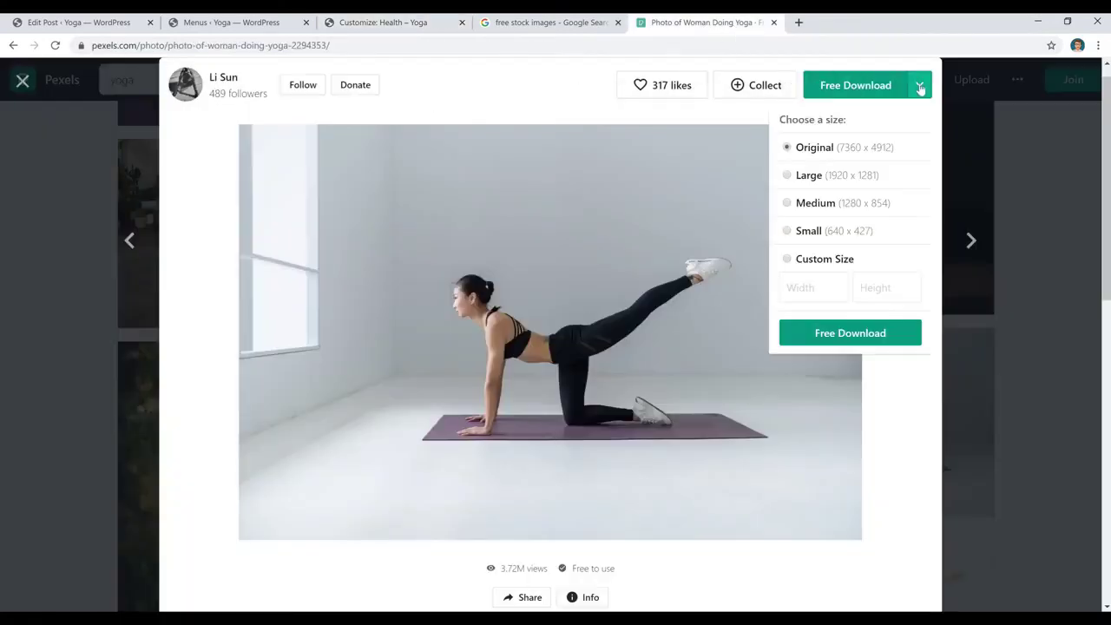
pyautogui.click(810, 288)
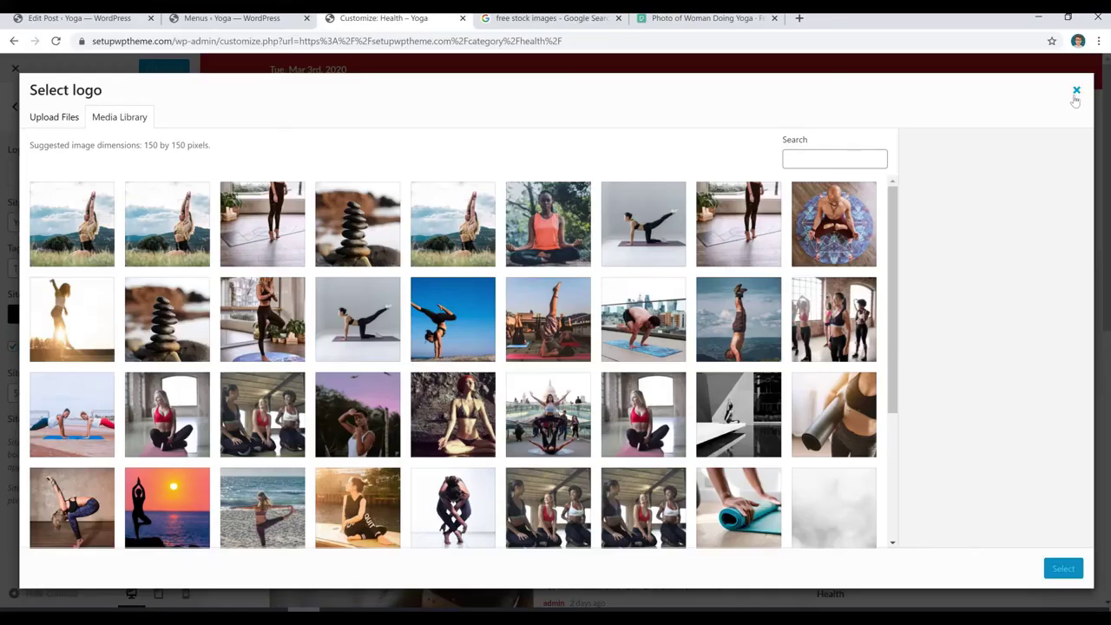
pyautogui.click(1076, 92)
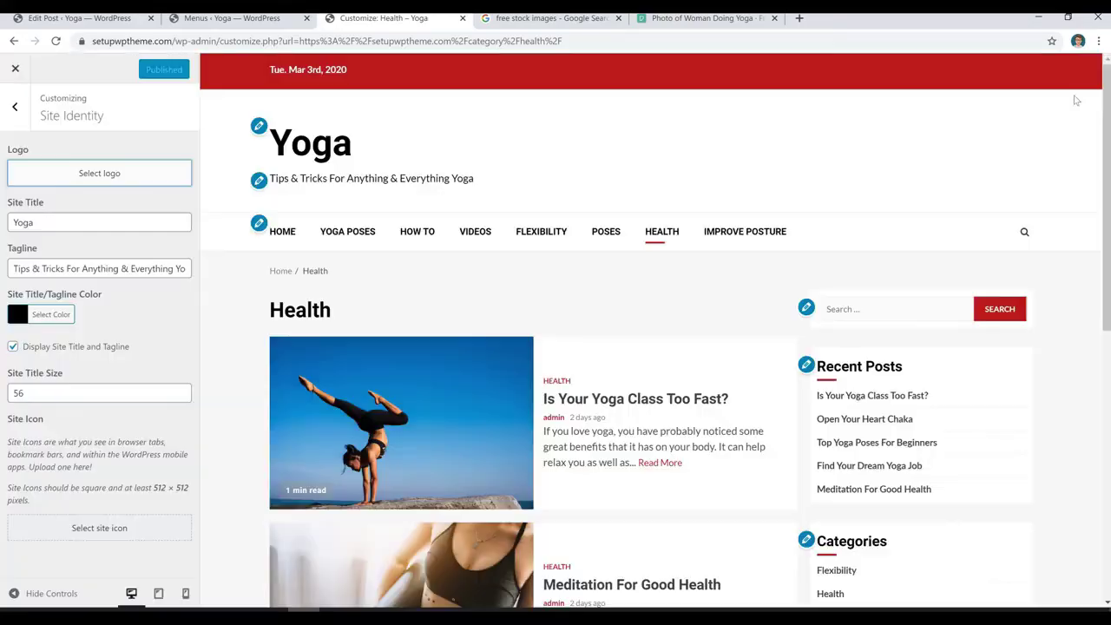
# Try grey #898989 and green #81d742 as the site title and tagline color, and set it back to black
pyautogui.click(100, 223)
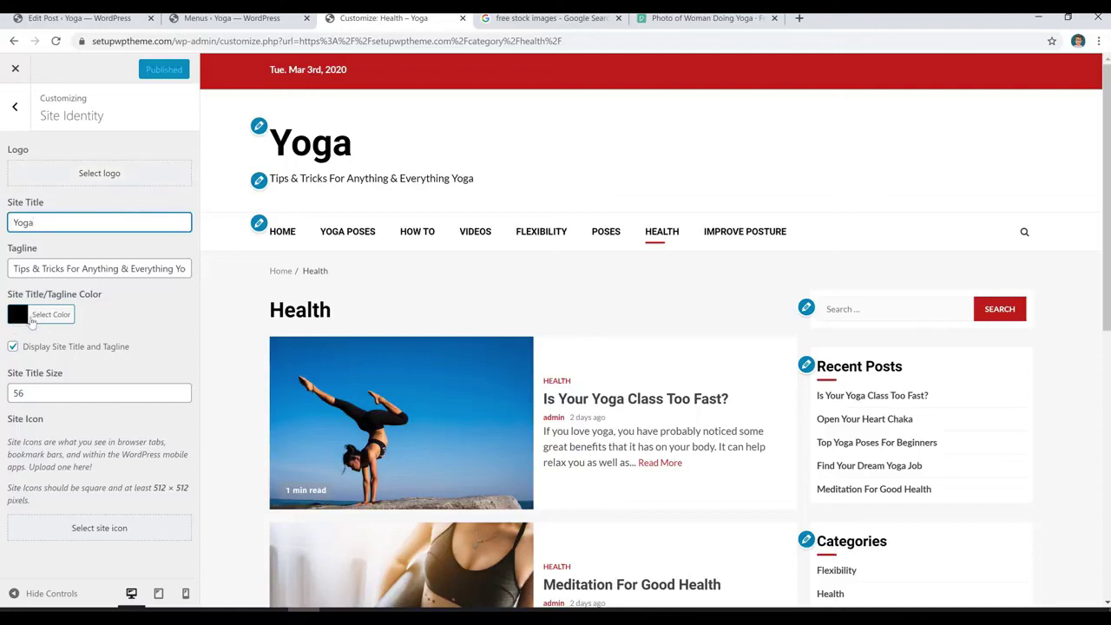
pyautogui.click(23, 321)
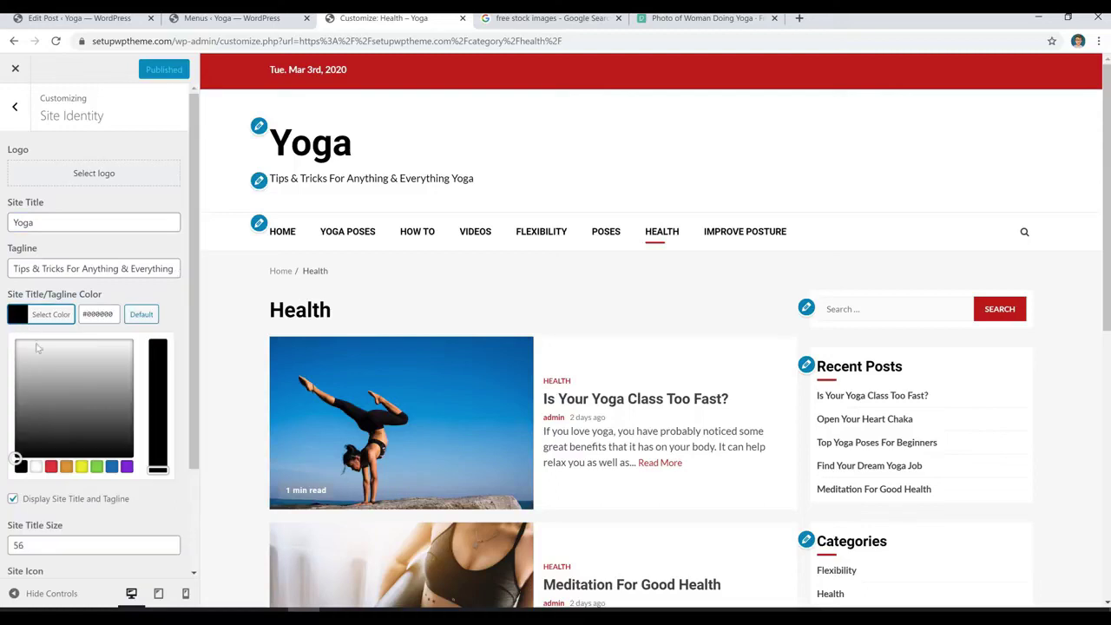
pyautogui.click(112, 380)
pyautogui.moveTo(112, 379)
pyautogui.mouseDown()
pyautogui.moveTo(126, 418)
pyautogui.moveTo(102, 404)
pyautogui.moveTo(119, 394)
pyautogui.mouseUp()
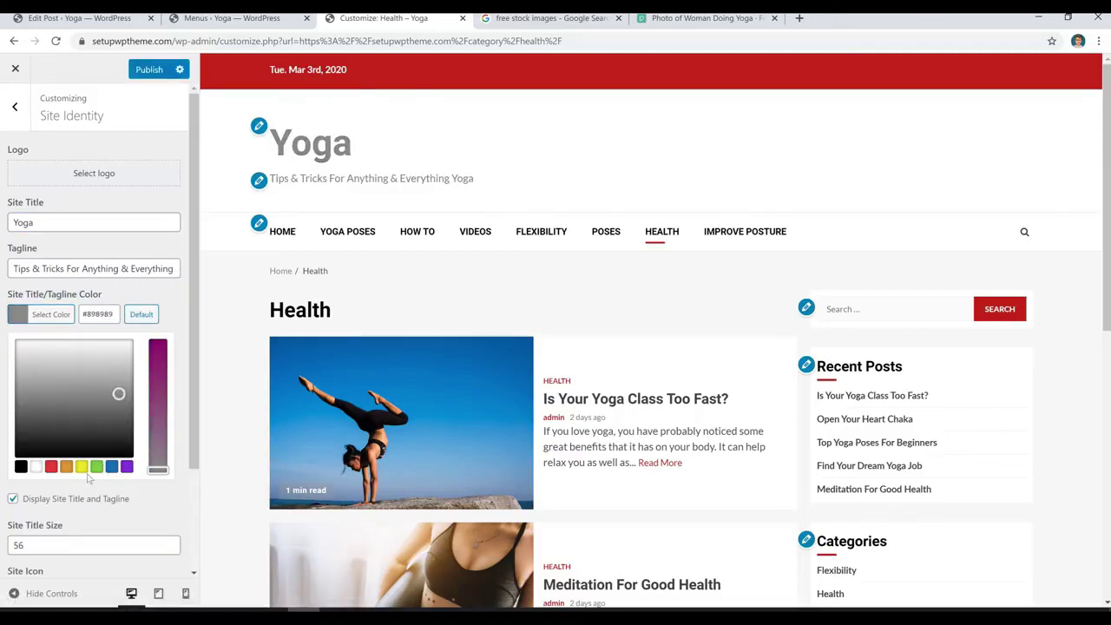
pyautogui.click(93, 470)
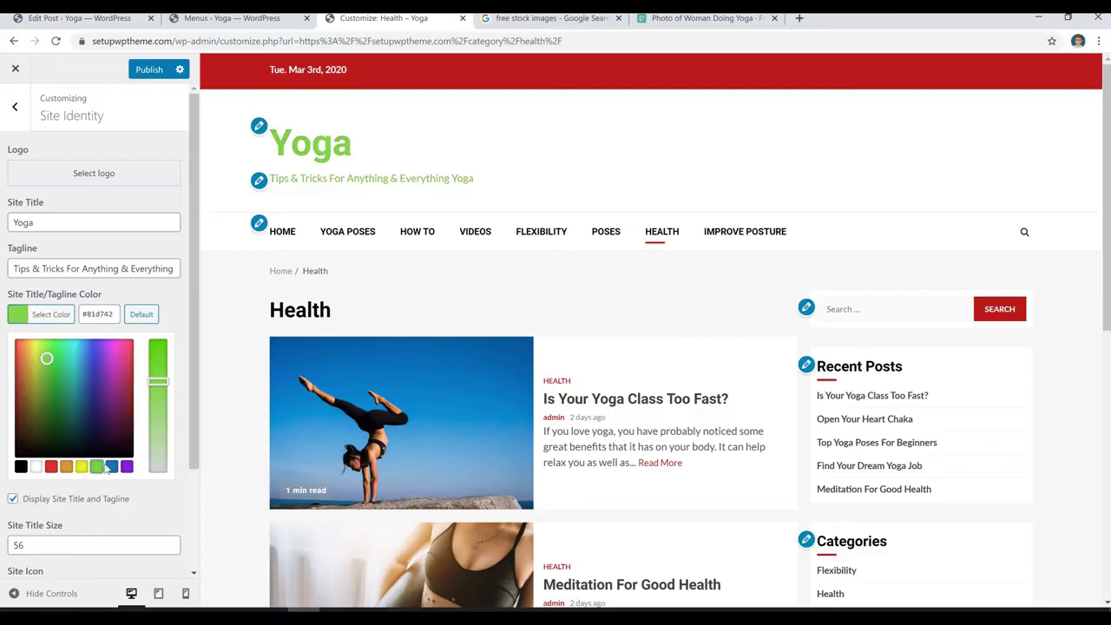
pyautogui.click(21, 467)
pyautogui.click(14, 108)
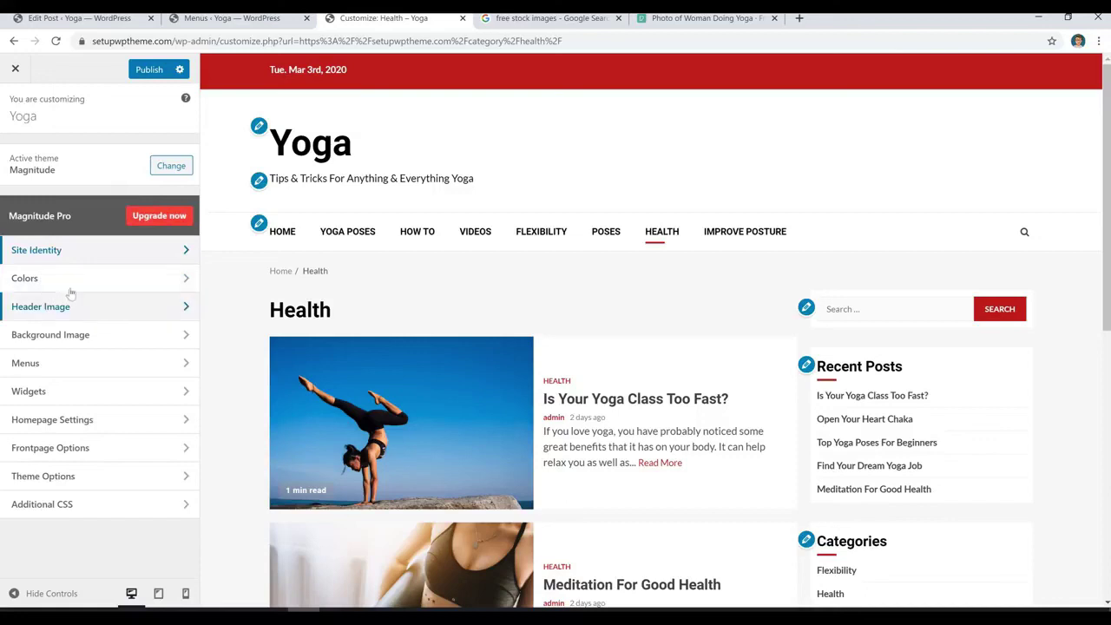
# Set the site's background color to #f9f9f9 and publish the change
pyautogui.click(76, 288)
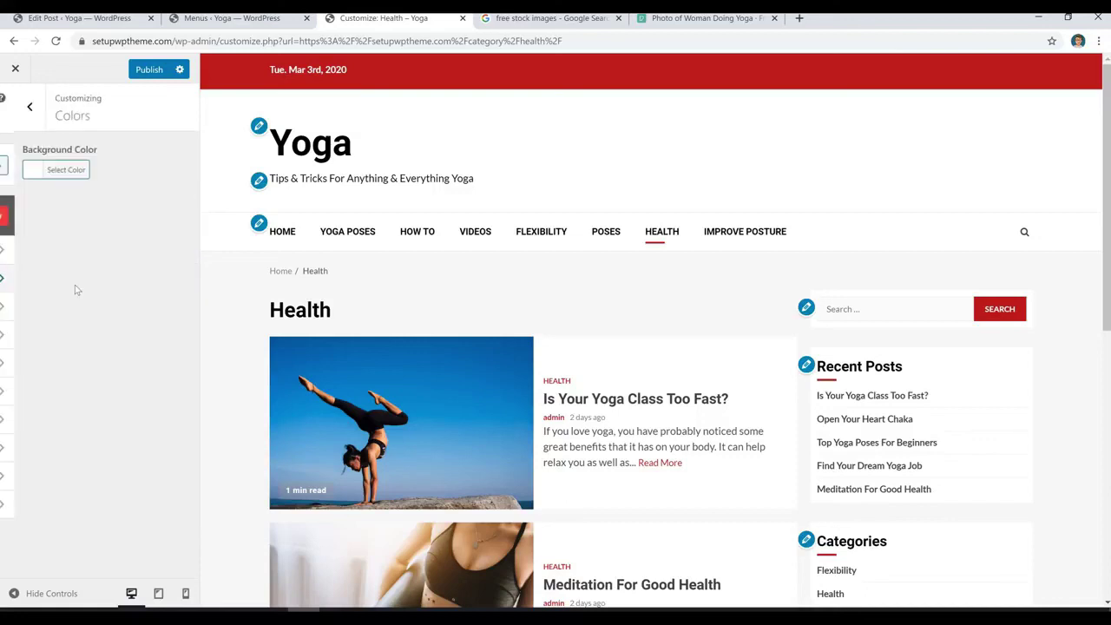
pyautogui.click(21, 172)
pyautogui.click(32, 202)
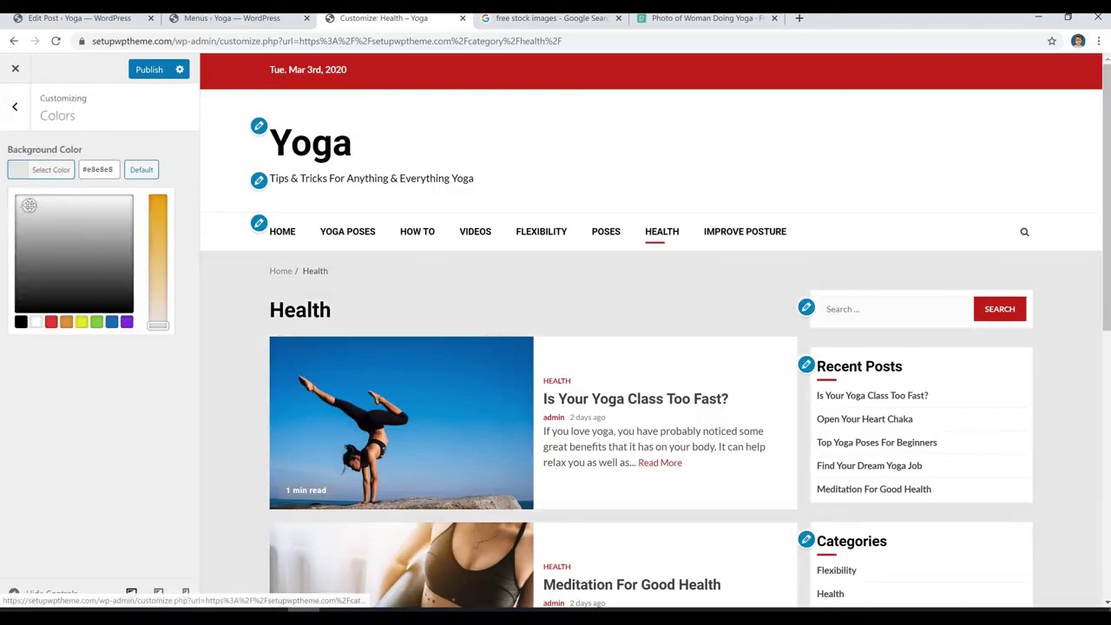
pyautogui.moveTo(32, 202); pyautogui.dragTo(25, 198)
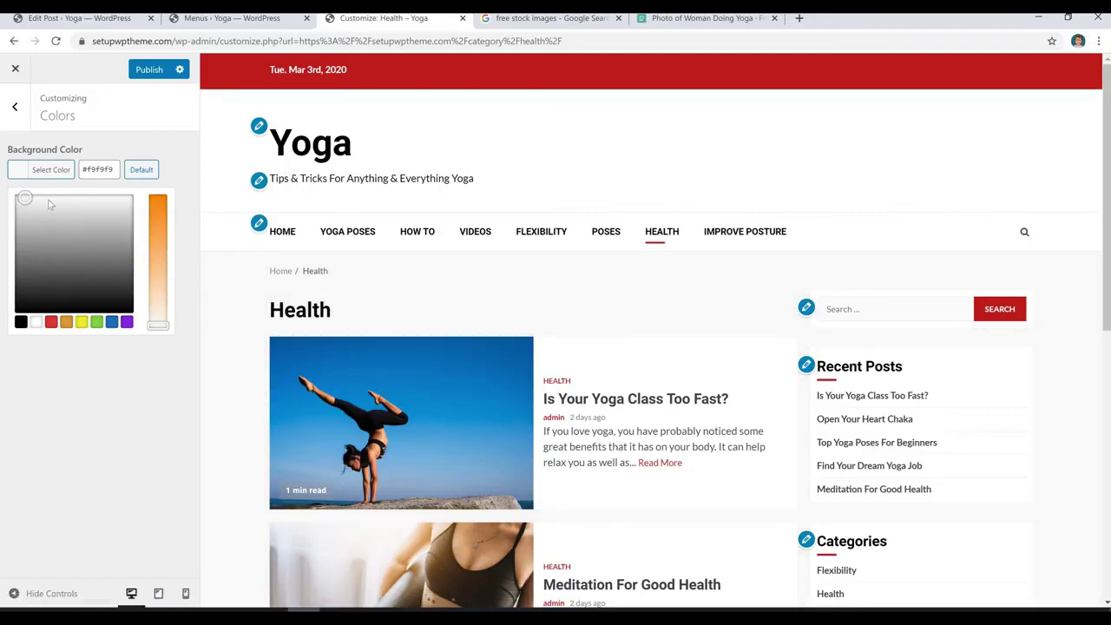
pyautogui.click(150, 71)
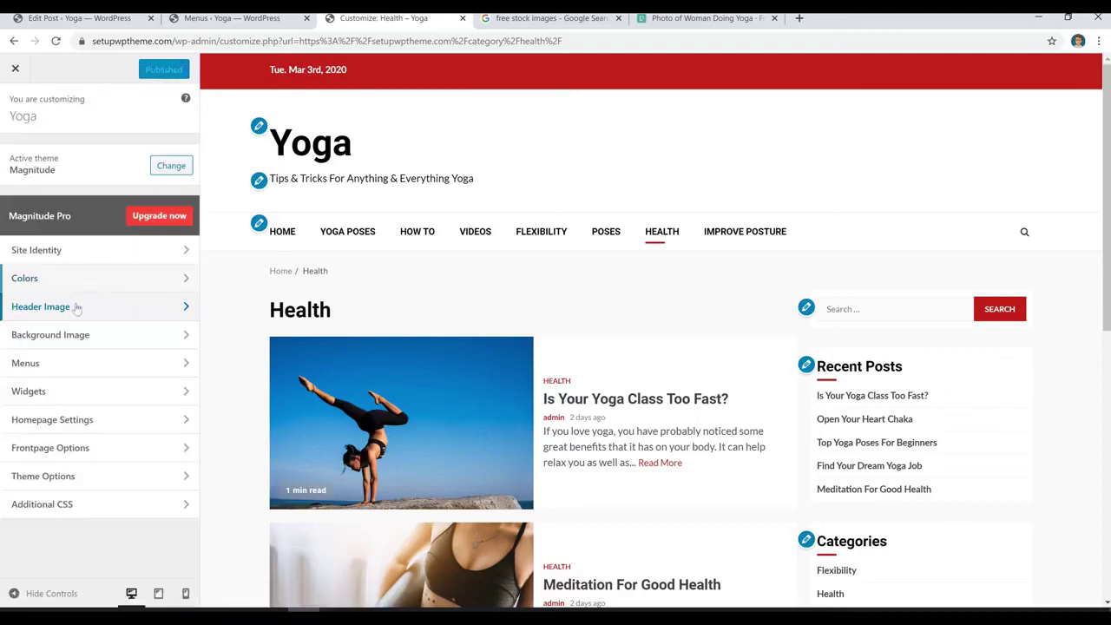
# Review the Header Image settings alongside the custom download size on Pexels, and view the Background Image settings in the customizer
pyautogui.click(93, 310)
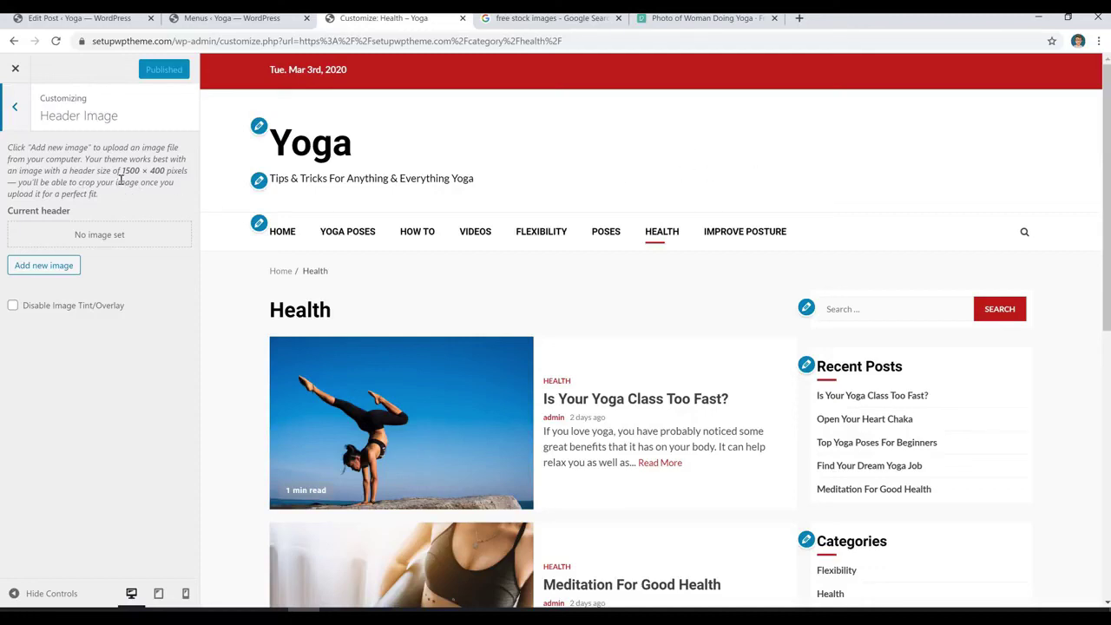
pyautogui.click(717, 19)
pyautogui.click(923, 87)
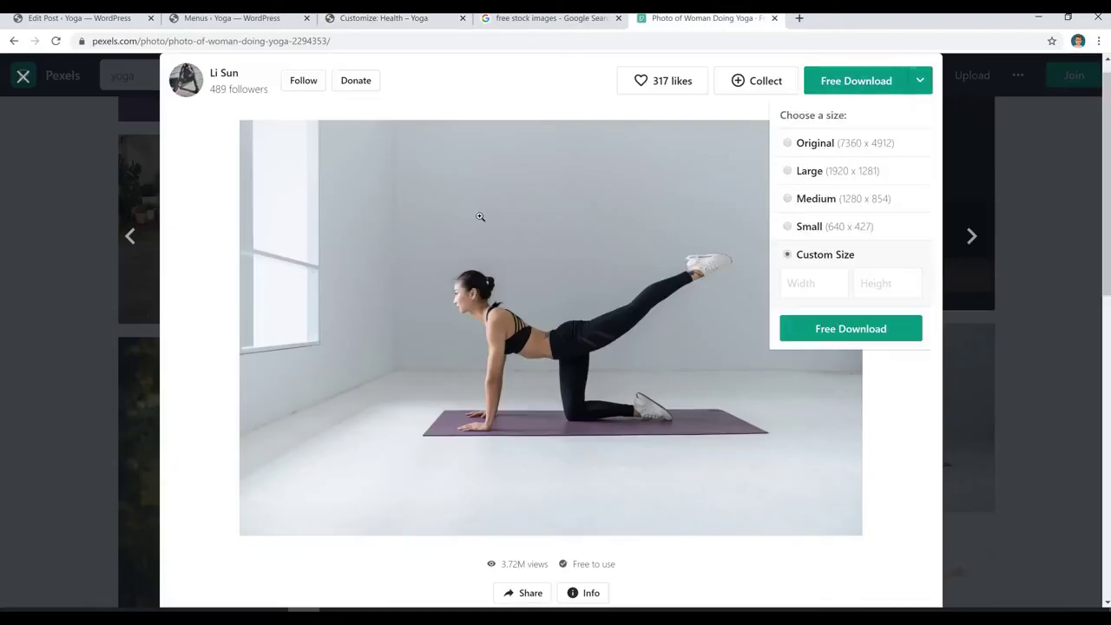
pyautogui.click(920, 83)
pyautogui.click(918, 80)
pyautogui.click(384, 18)
pyautogui.click(140, 260)
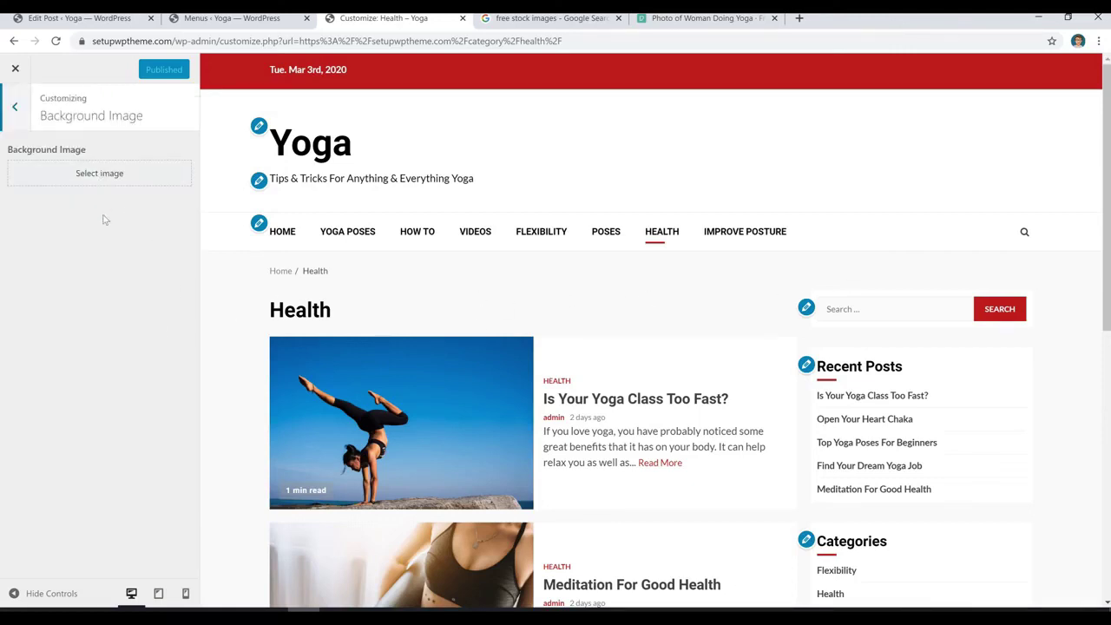
pyautogui.click(14, 106)
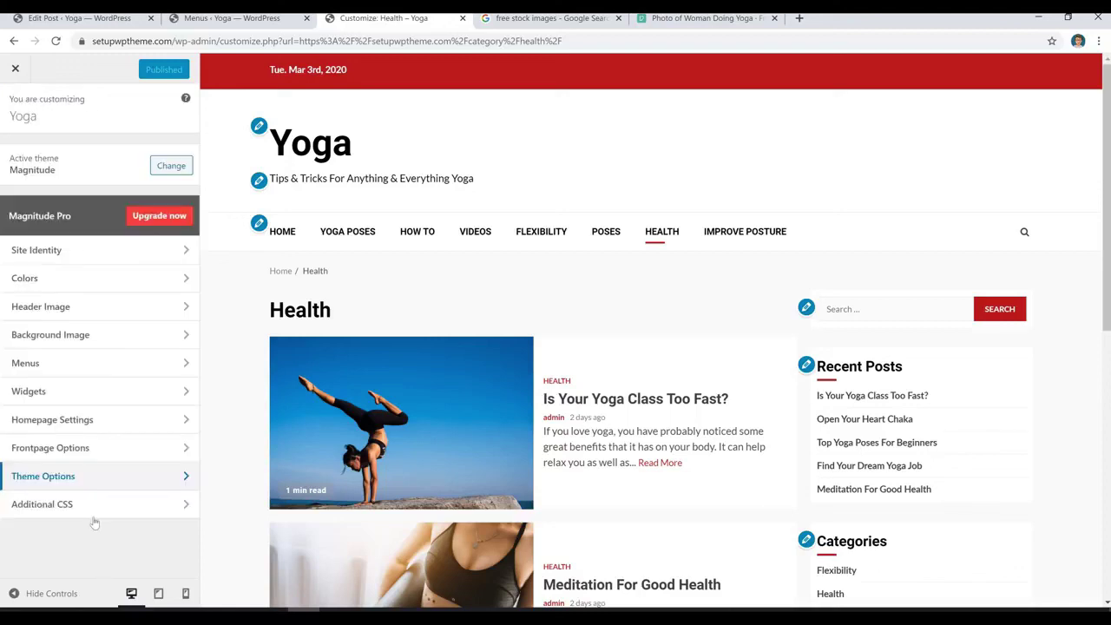
# Examine the Header Options and Footer sections of the Theme Options, comparing the copyright text with the page's footer
pyautogui.click(142, 481)
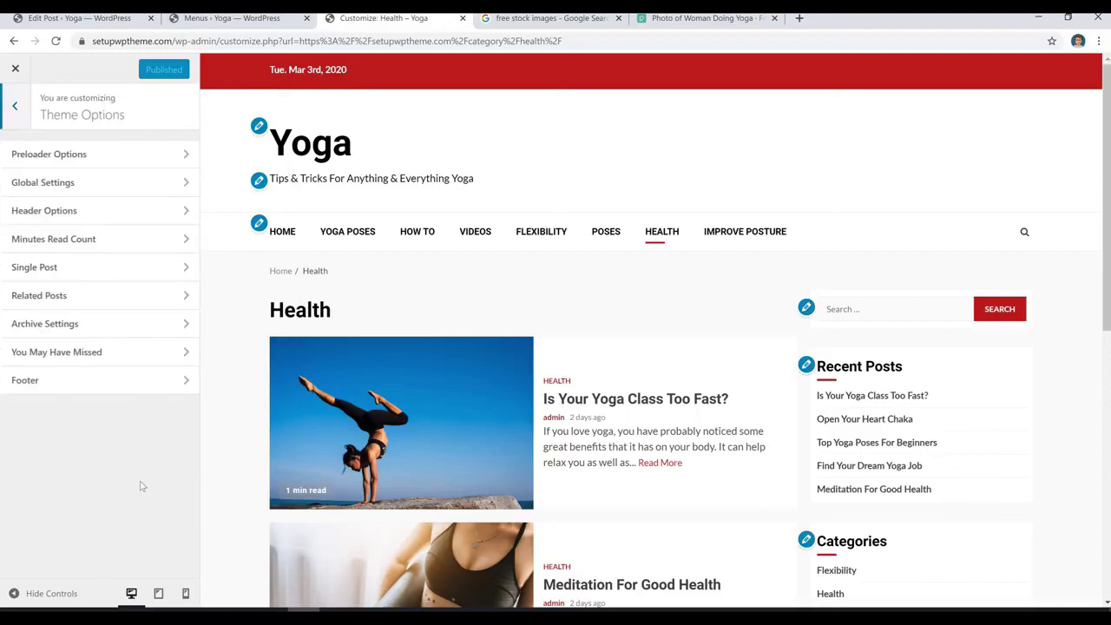
pyautogui.click(108, 216)
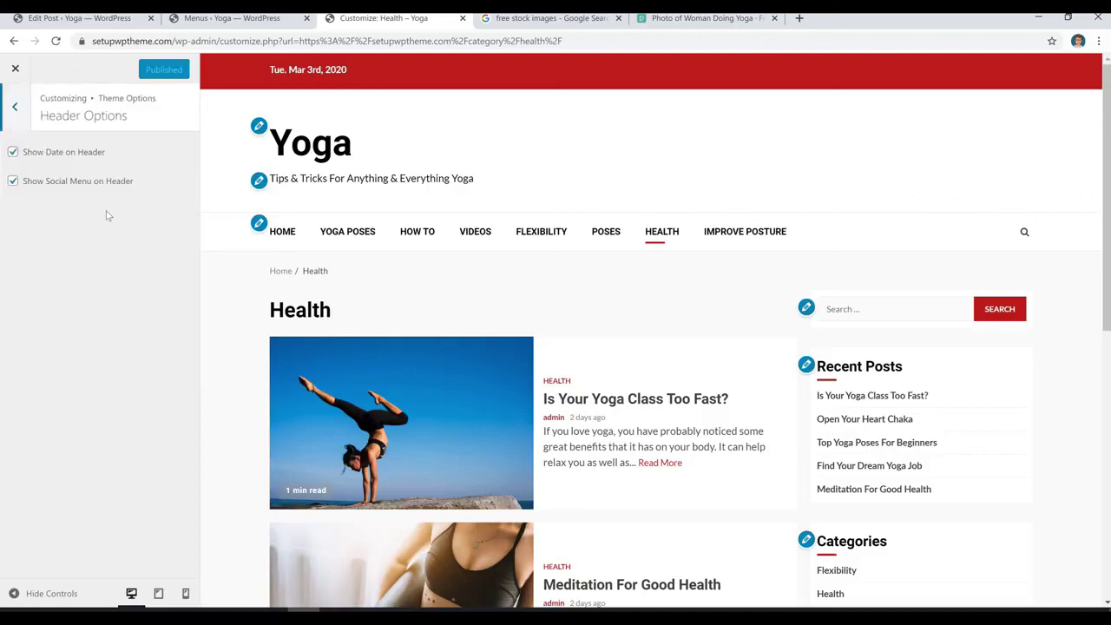
pyautogui.click(46, 154)
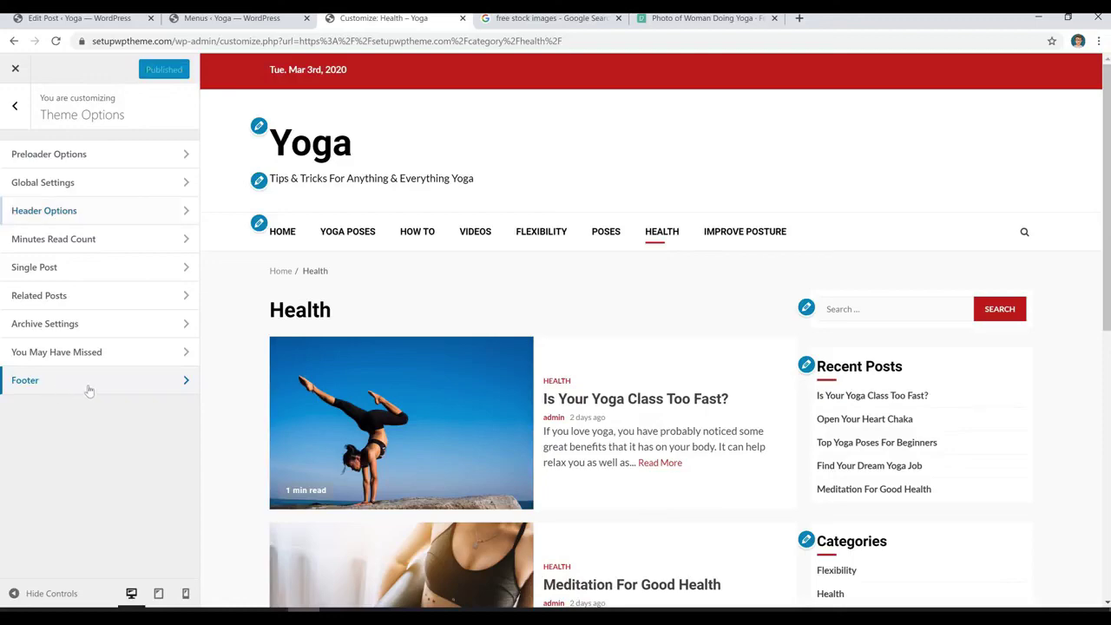
pyautogui.click(88, 382)
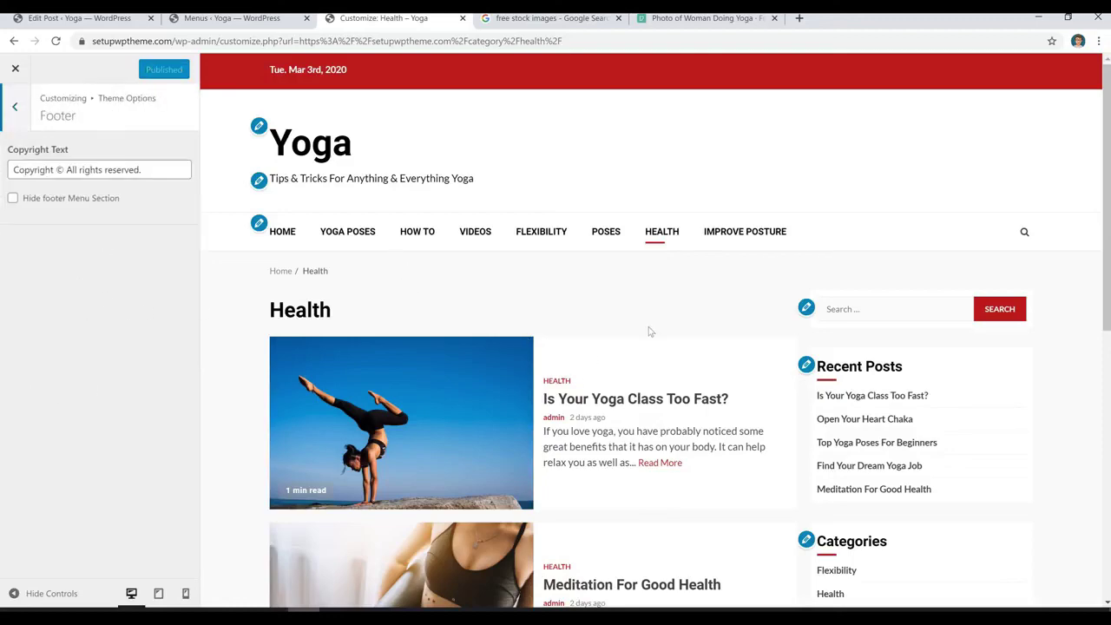
pyautogui.scroll(-6, 650, 331)
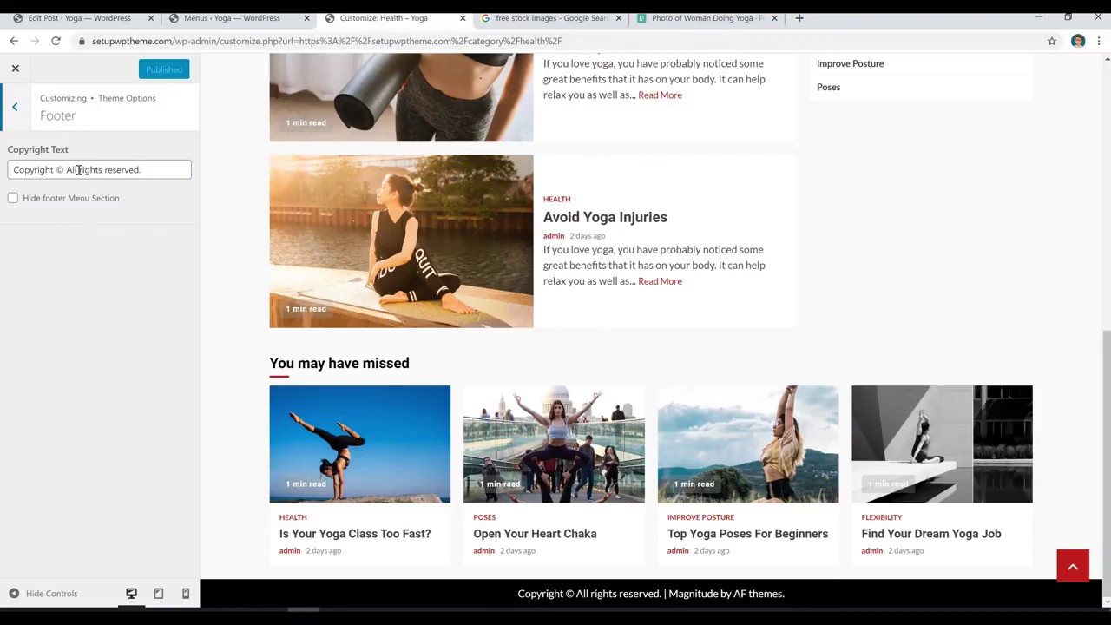
pyautogui.click(15, 106)
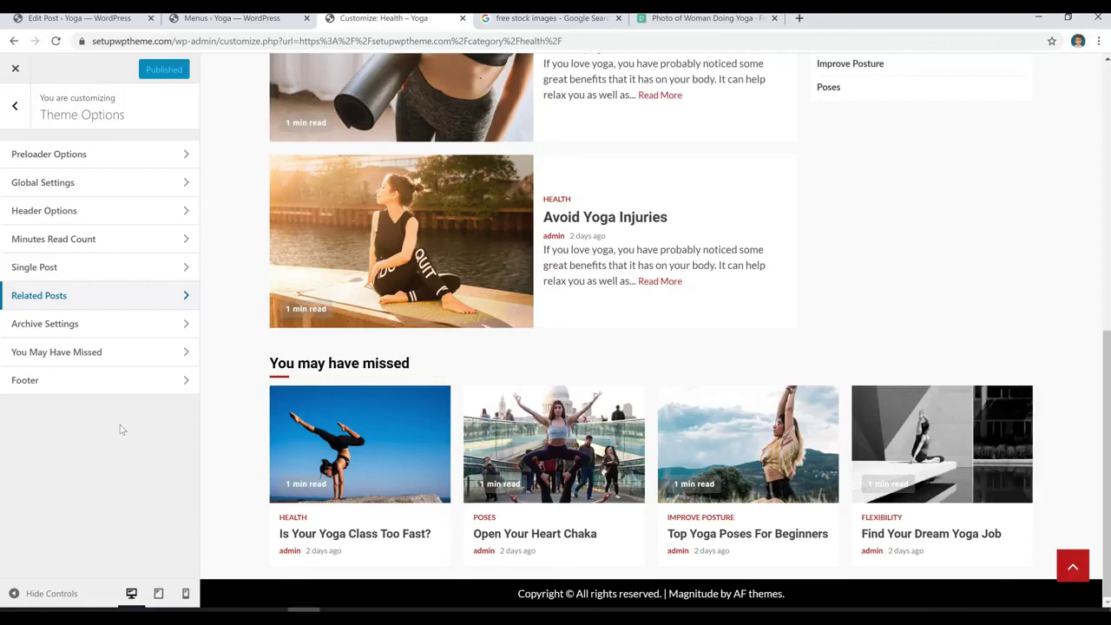
# Close the customizer and look through the live homepage's posts and sidebar
pyautogui.click(17, 69)
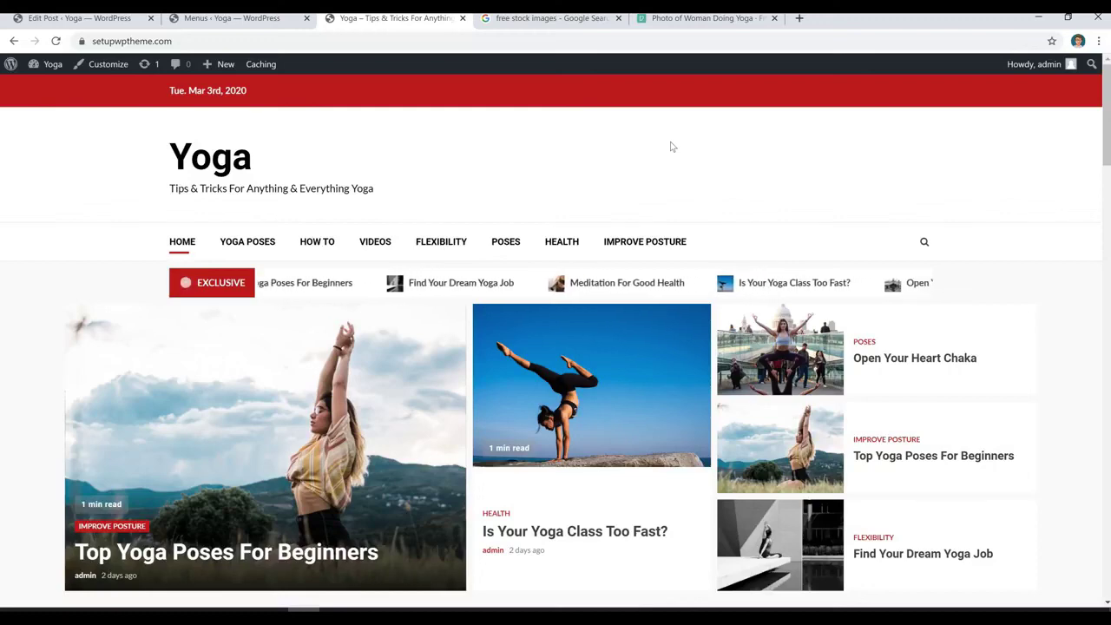
pyautogui.scroll(-8, 633, 376)
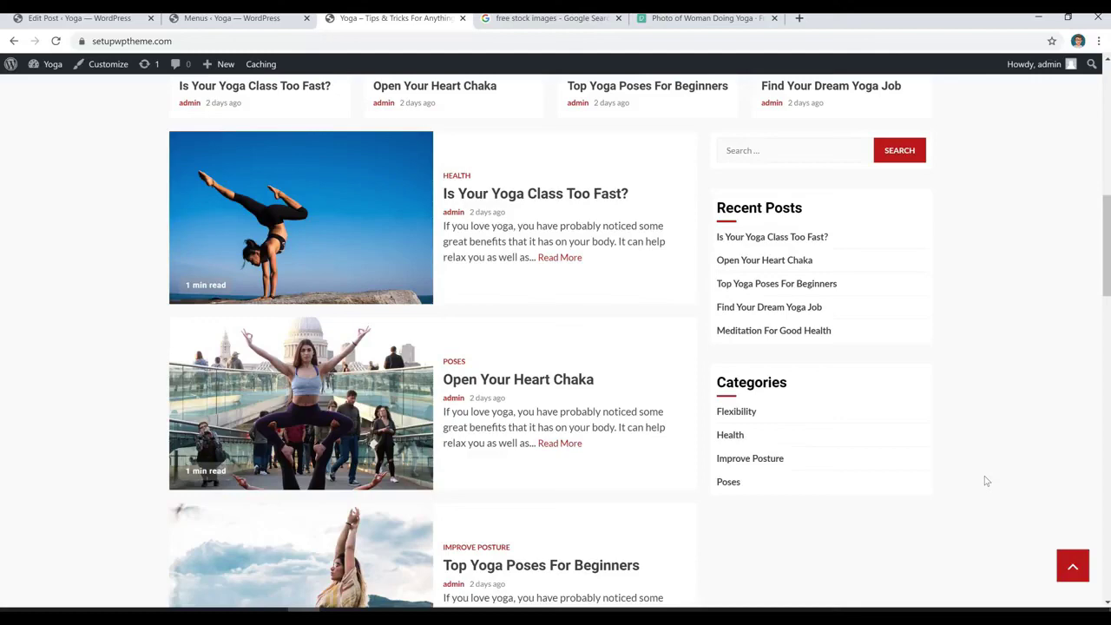
pyautogui.scroll(8, 997, 470)
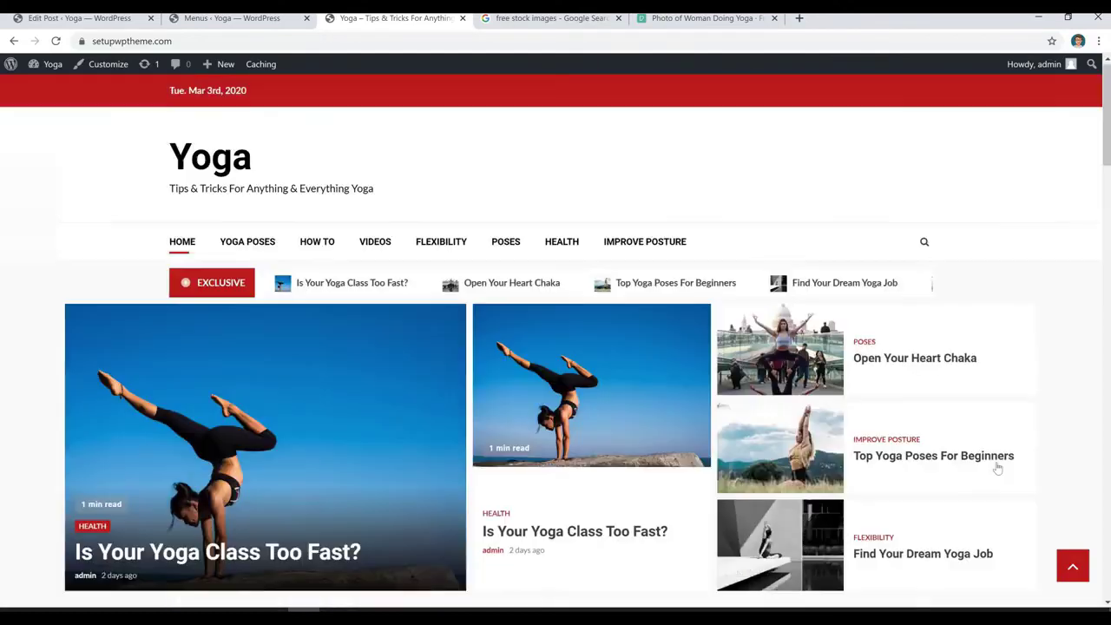